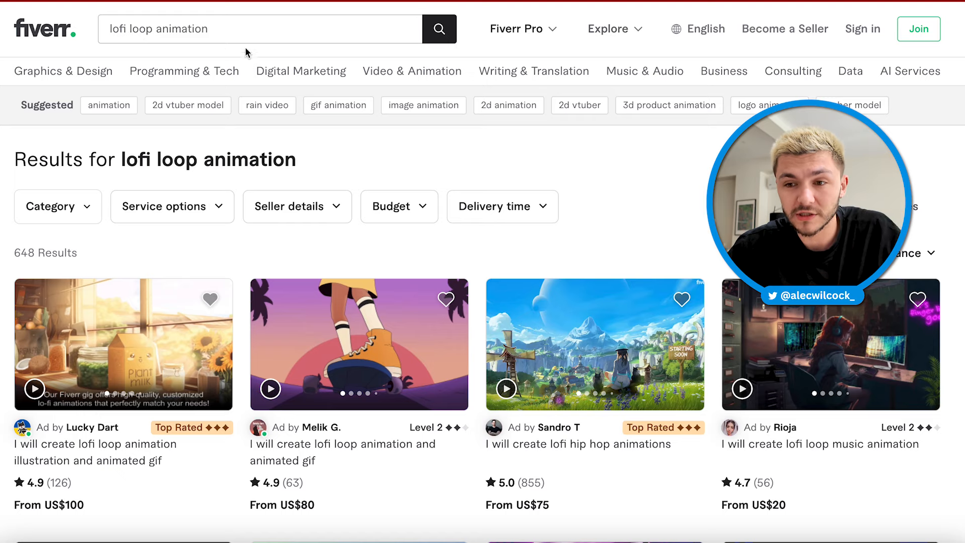
Step: Browse the Fiverr listings for "lofi loop animation" and "pixel lofi loop animation", examining the art styles and starting prices
{"action": "scroll", "coordinate": [364, 144], "scroll_direction": "down", "scroll_amount": 1}
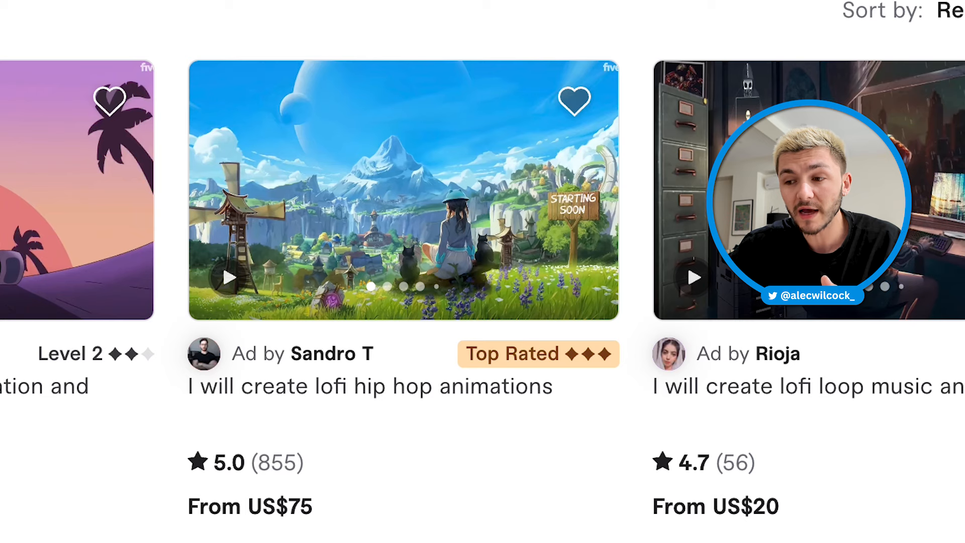
{"action": "mouse_move", "coordinate": [497, 250]}
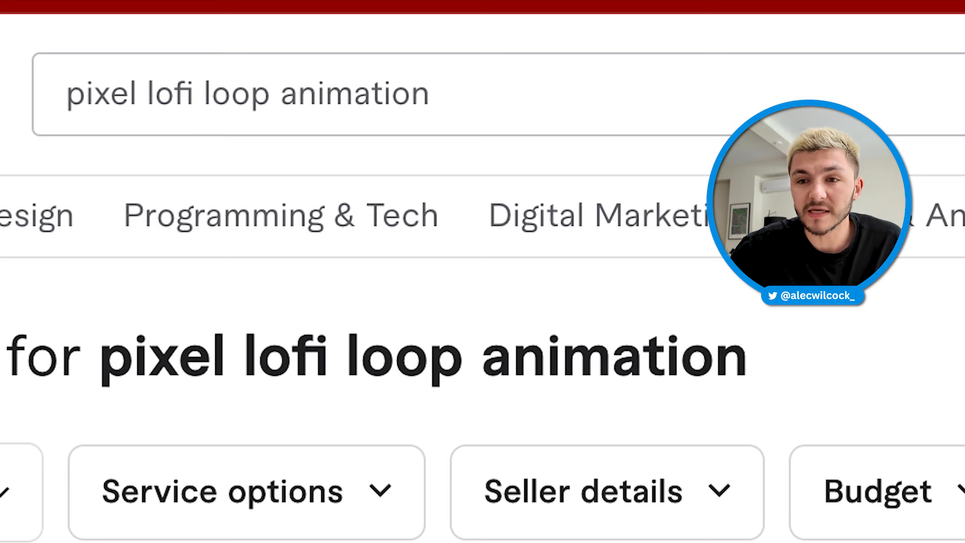
{"action": "mouse_move", "coordinate": [593, 216]}
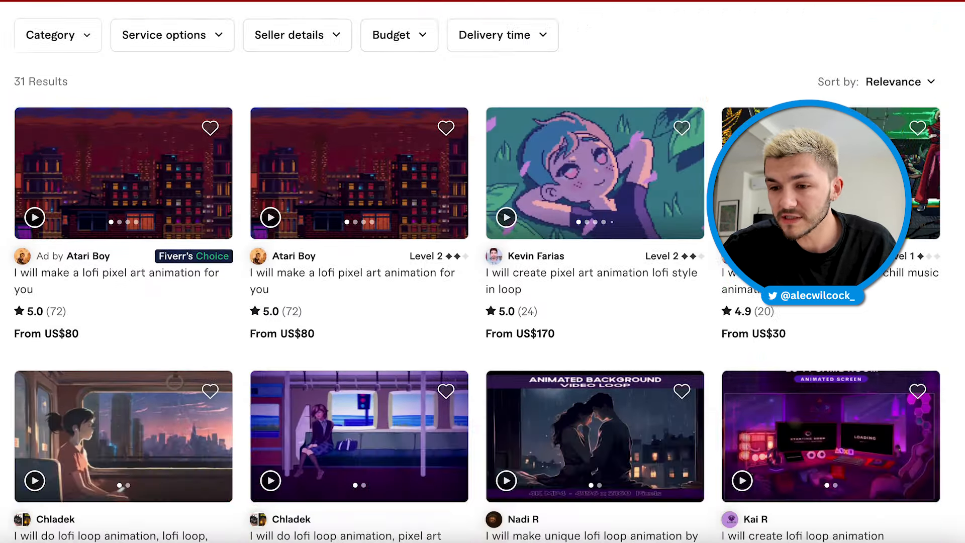
{"action": "scroll", "coordinate": [475, 272], "scroll_direction": "down", "scroll_amount": 3}
{"action": "scroll", "coordinate": [476, 271], "scroll_direction": "down", "scroll_amount": 5}
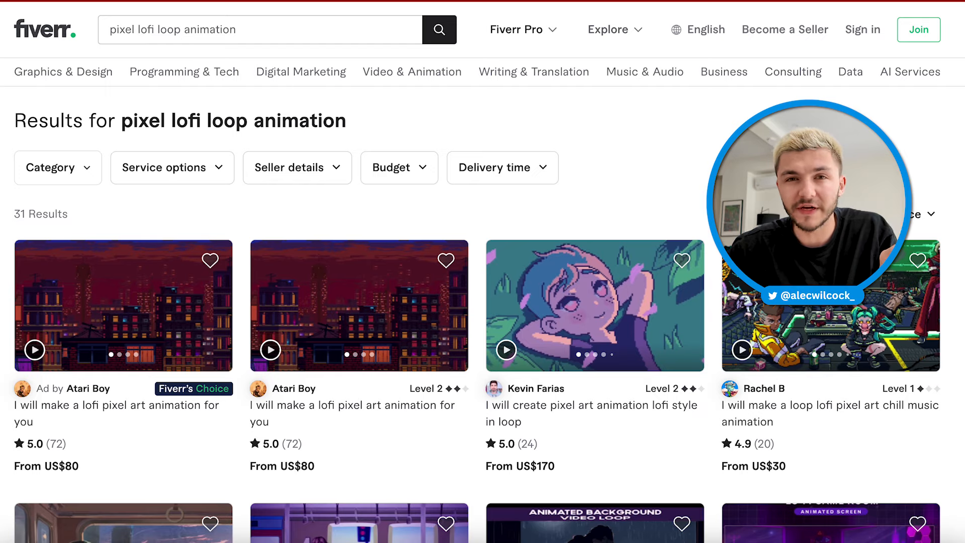
{"action": "scroll", "coordinate": [482, 302], "scroll_direction": "down", "scroll_amount": 10}
{"action": "scroll", "coordinate": [482, 301], "scroll_direction": "down", "scroll_amount": 10}
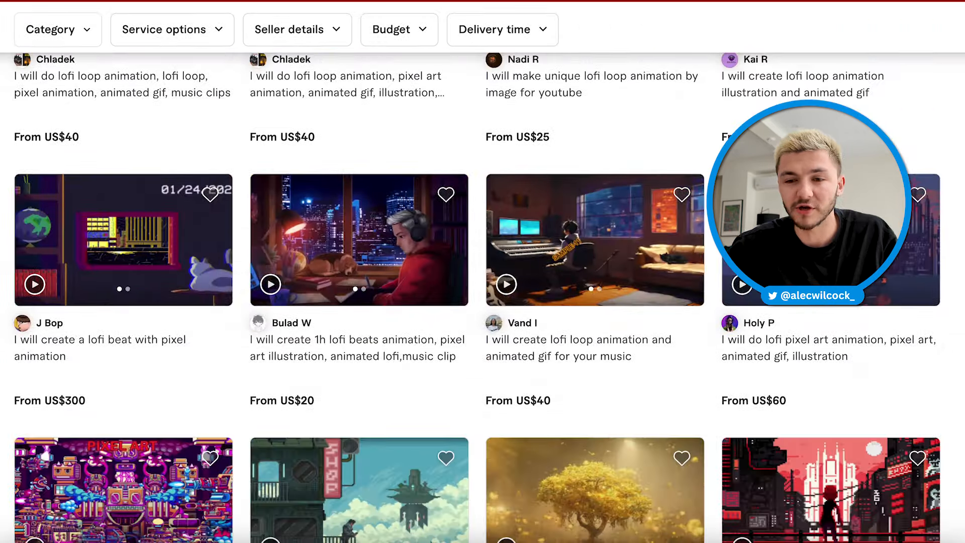
{"action": "scroll", "coordinate": [482, 301], "scroll_direction": "down", "scroll_amount": 12}
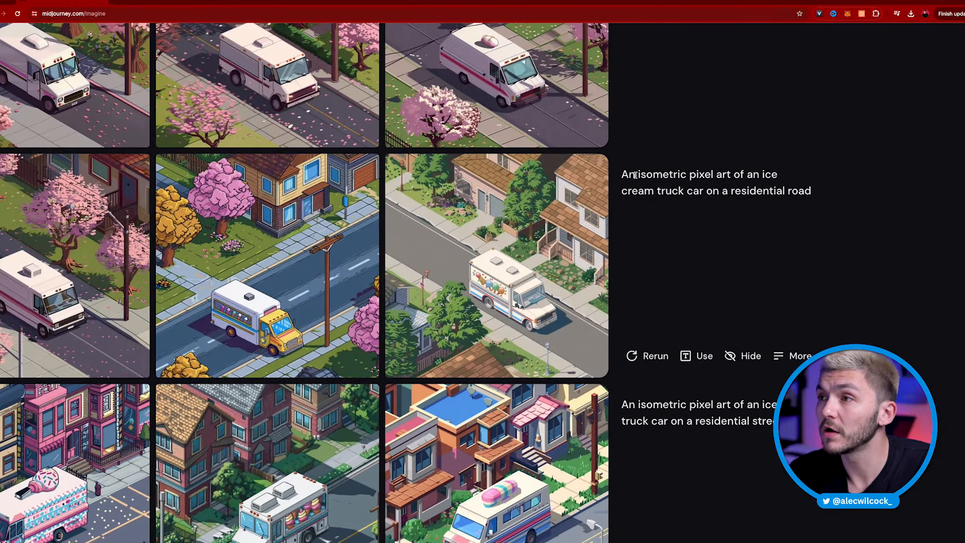
Step: In Midjourney, examine the "An isometric pixel art" prompt wording and the generated ice cream truck, taxi and Formula 1 images
{"action": "left_click_drag", "start_coordinate": [623, 175], "coordinate": [716, 175]}
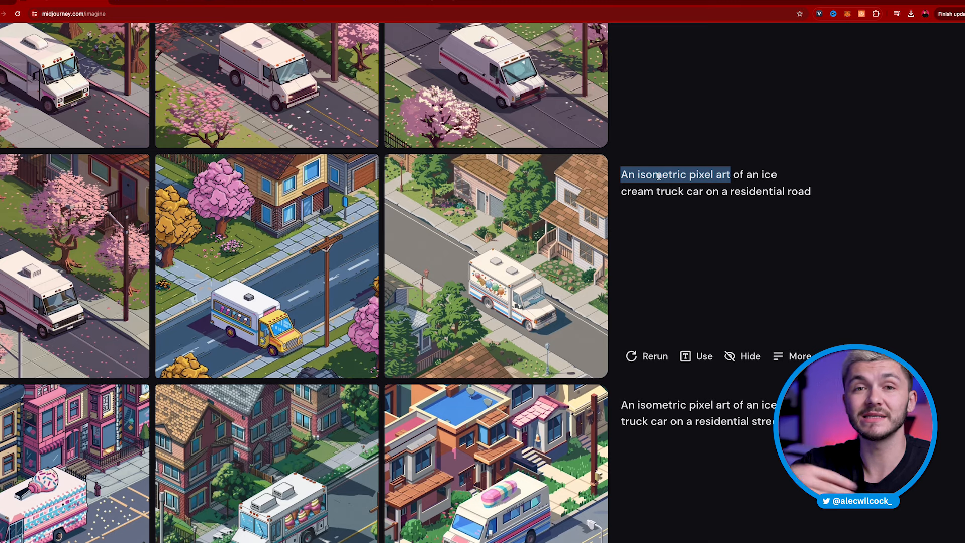
{"action": "left_click", "coordinate": [690, 174]}
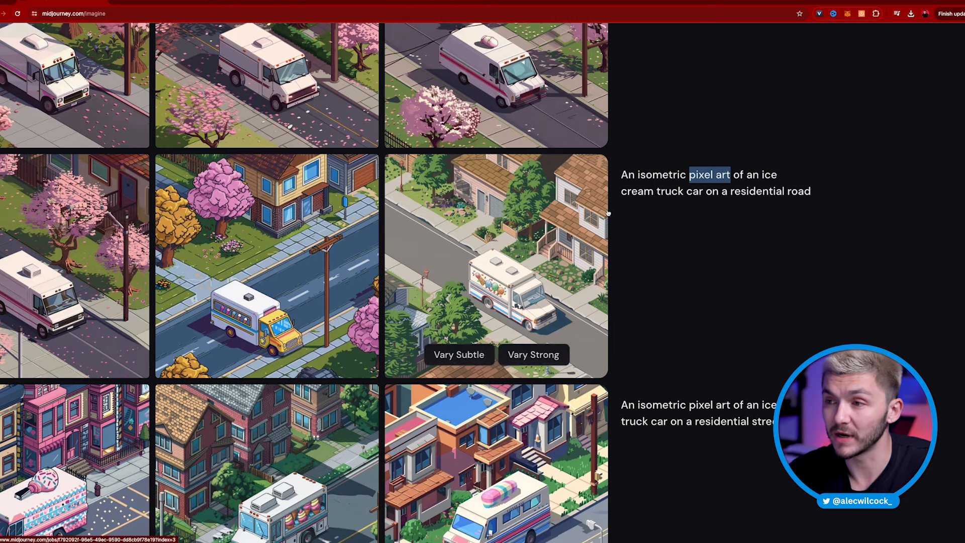
{"action": "key", "text": "ctrl+minus"}
{"action": "key", "text": "ctrl+minus"}
{"action": "key", "text": "ctrl+minus"}
{"action": "scroll", "coordinate": [198, 300], "scroll_direction": "down", "scroll_amount": 5}
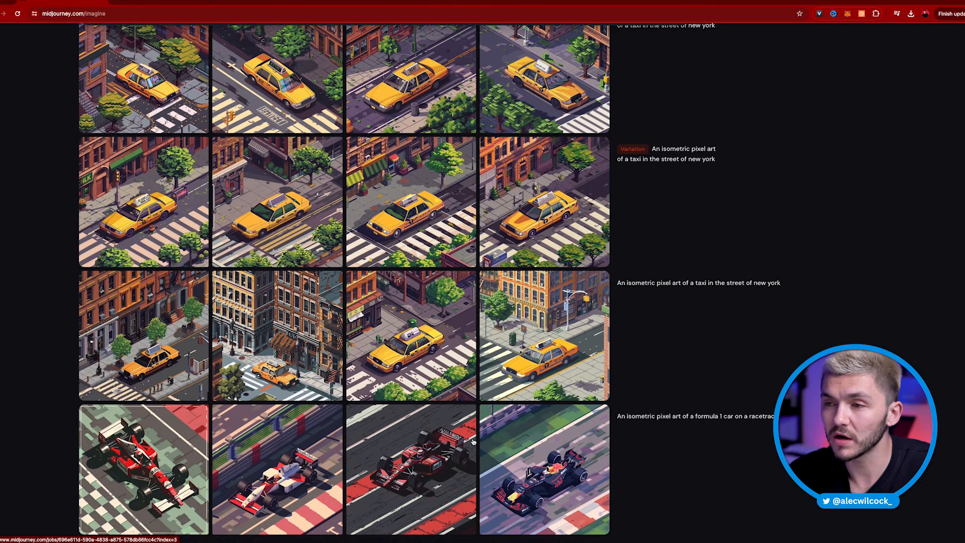
{"action": "scroll", "coordinate": [458, 435], "scroll_direction": "up", "scroll_amount": 3}
{"action": "scroll", "coordinate": [458, 435], "scroll_direction": "up", "scroll_amount": 4}
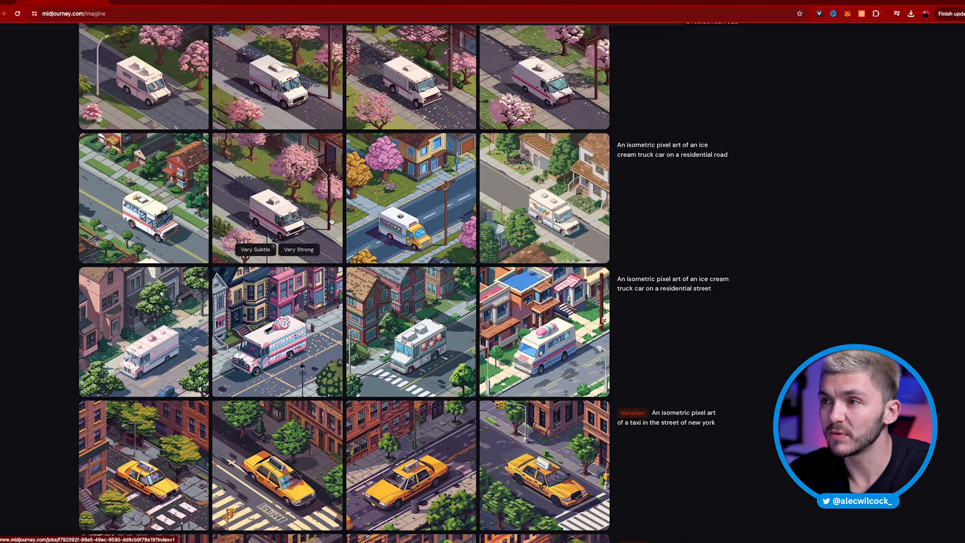
{"action": "scroll", "coordinate": [368, 214], "scroll_direction": "up", "scroll_amount": 1}
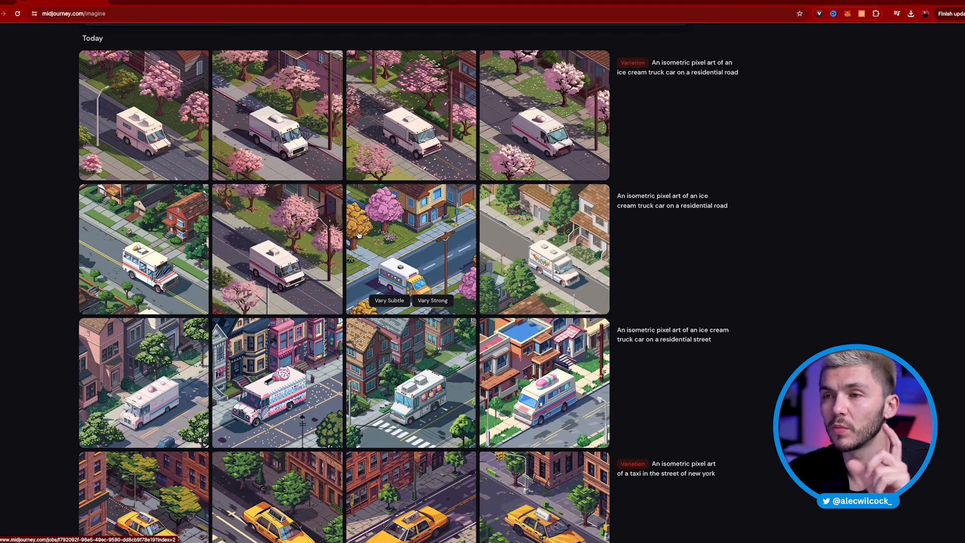
{"action": "scroll", "coordinate": [358, 234], "scroll_direction": "up", "scroll_amount": 5}
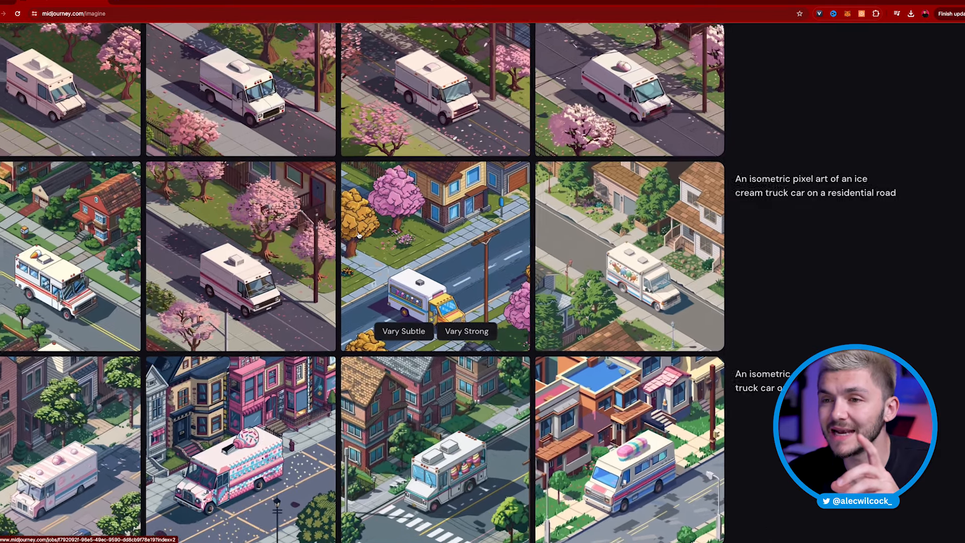
Step: Compare the ice cream truck images and their cherry blossom variations to choose a scene for the animation
{"action": "scroll", "coordinate": [359, 235], "scroll_direction": "down", "scroll_amount": 2}
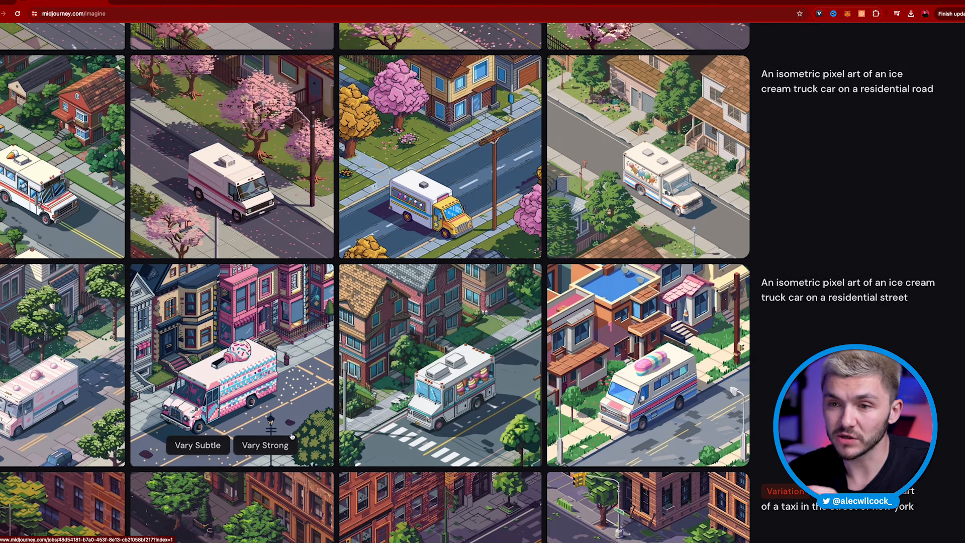
{"action": "scroll", "coordinate": [296, 421], "scroll_direction": "up", "scroll_amount": 2}
{"action": "scroll", "coordinate": [303, 221], "scroll_direction": "up", "scroll_amount": 3}
{"action": "scroll", "coordinate": [304, 200], "scroll_direction": "up", "scroll_amount": 3}
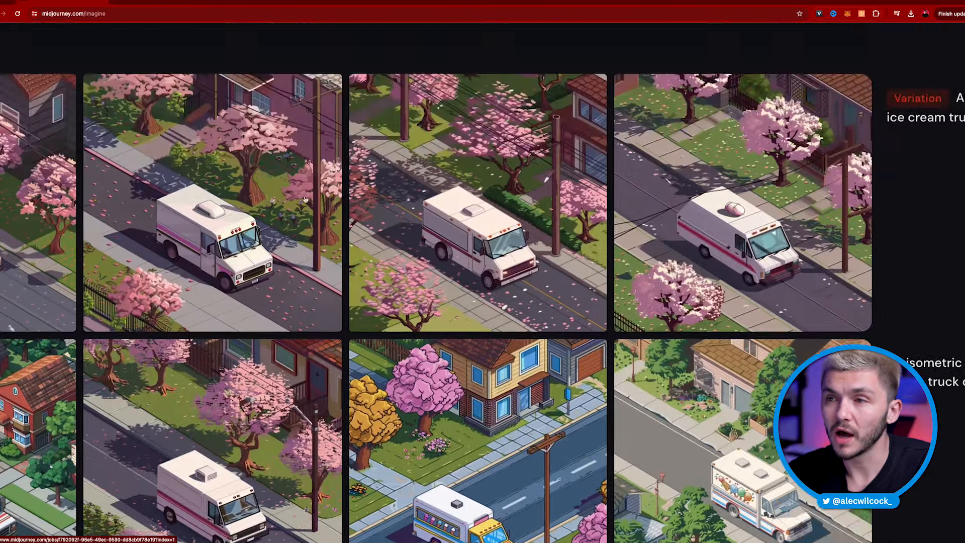
{"action": "scroll", "coordinate": [304, 200], "scroll_direction": "up", "scroll_amount": 3}
{"action": "scroll", "coordinate": [365, 270], "scroll_direction": "up", "scroll_amount": 3}
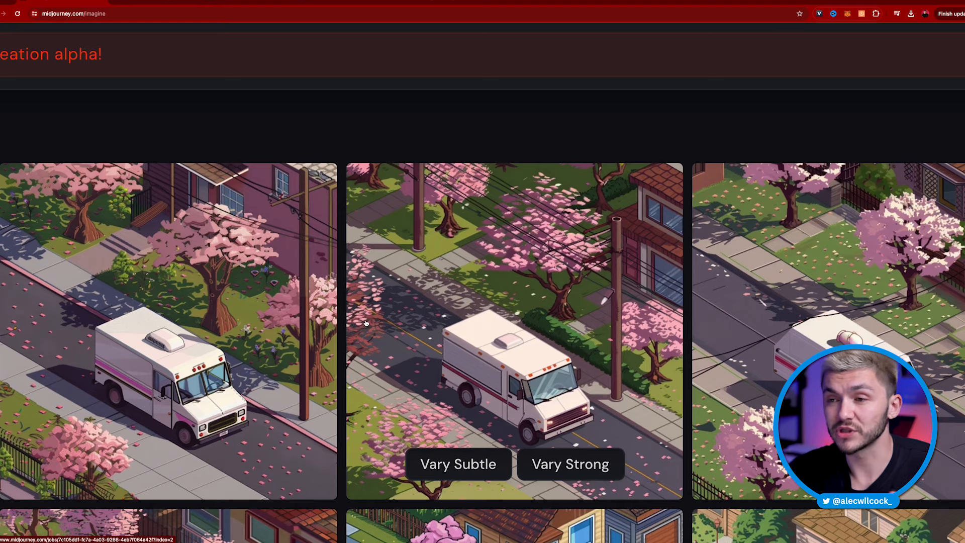
{"action": "scroll", "coordinate": [365, 323], "scroll_direction": "down", "scroll_amount": 3}
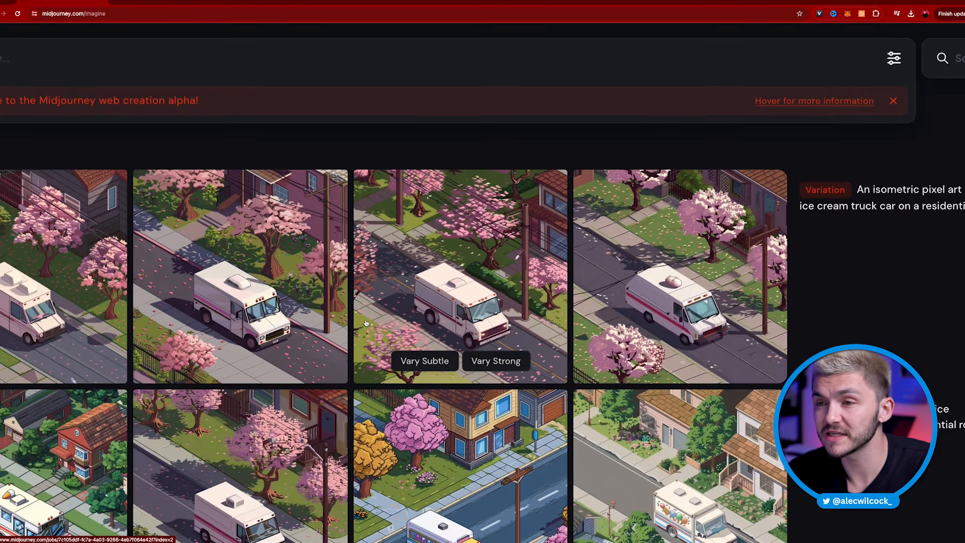
{"action": "scroll", "coordinate": [365, 258], "scroll_direction": "down", "scroll_amount": 3}
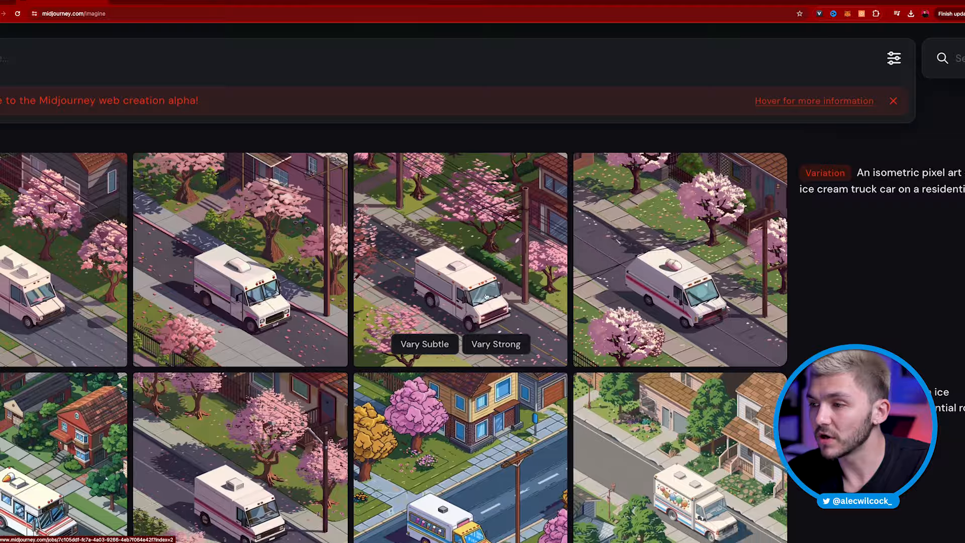
{"action": "scroll", "coordinate": [502, 302], "scroll_direction": "right", "scroll_amount": 1}
{"action": "scroll", "coordinate": [609, 331], "scroll_direction": "up", "scroll_amount": 3}
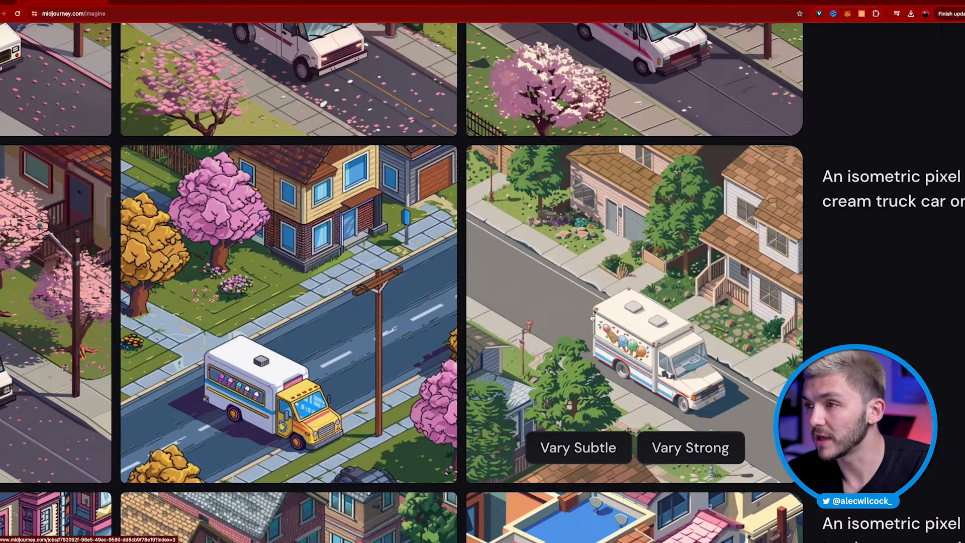
Step: Save the image of the ice cream truck on the grey residential road beside the brown-roofed houses
{"action": "scroll", "coordinate": [592, 317], "scroll_direction": "down", "scroll_amount": 2}
{"action": "scroll", "coordinate": [616, 299], "scroll_direction": "down", "scroll_amount": 2}
{"action": "right_click", "coordinate": [616, 298]}
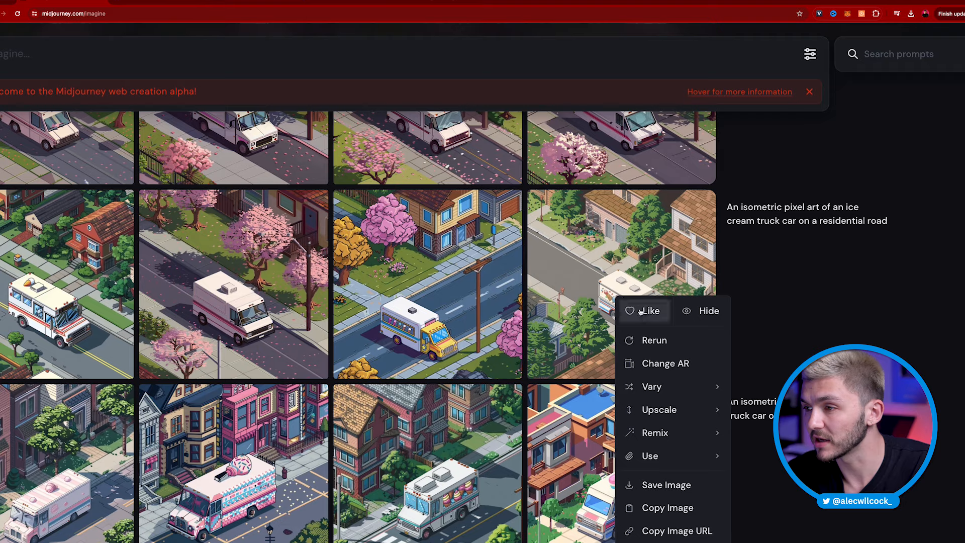
{"action": "left_click", "coordinate": [666, 484]}
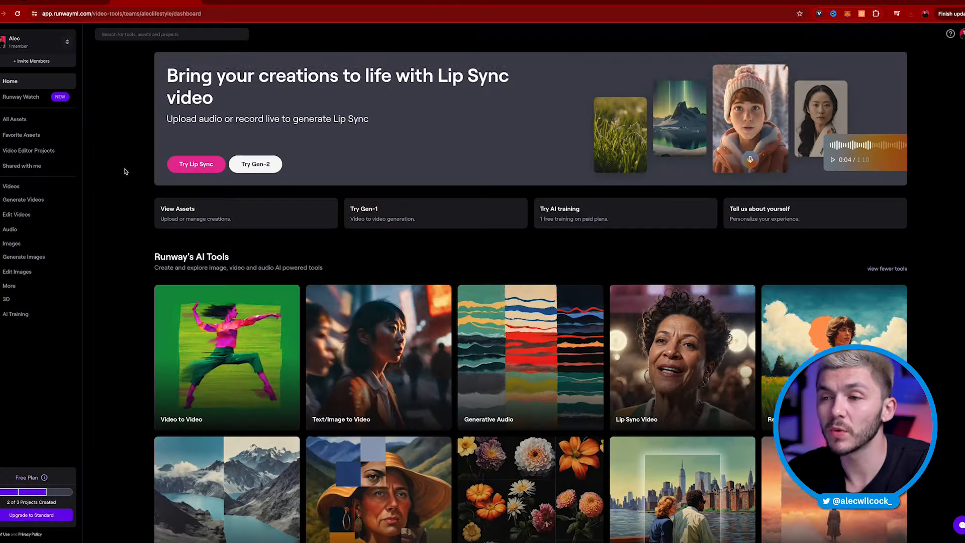
Step: Switch to Runway, open the Erase and Replace tool and load the newly downloaded ice cream truck PNG into it
{"action": "scroll", "coordinate": [125, 173], "scroll_direction": "down", "scroll_amount": 6}
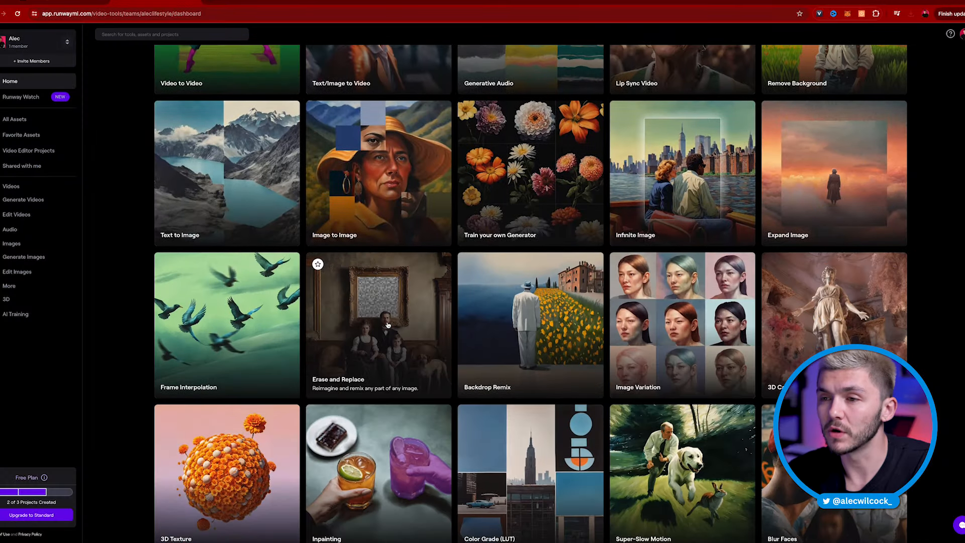
{"action": "left_click", "coordinate": [388, 325]}
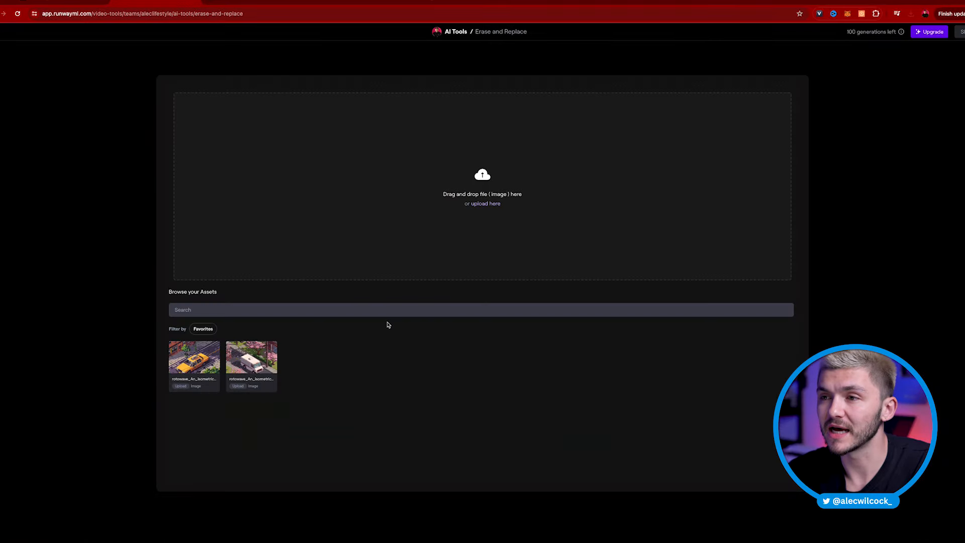
{"action": "left_click", "coordinate": [911, 15]}
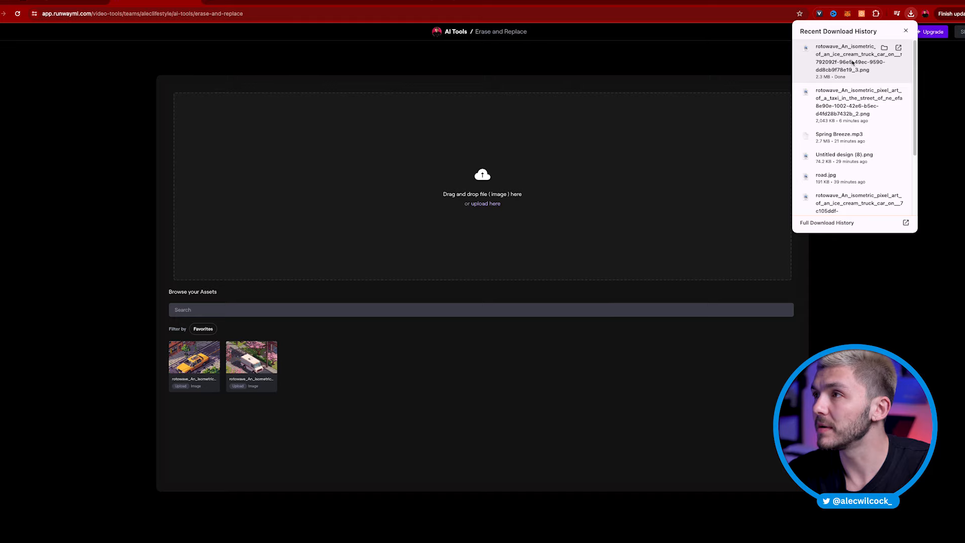
{"action": "left_click_drag", "start_coordinate": [853, 62], "coordinate": [521, 209]}
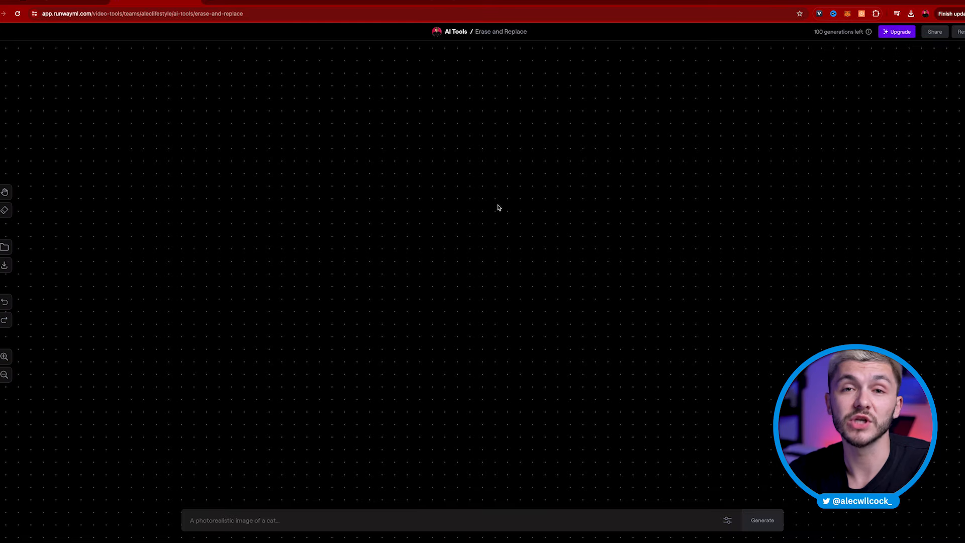
Step: Paint an erase mask over the whole ice cream truck and its shadow on the road
{"action": "scroll", "coordinate": [497, 292], "scroll_direction": "up", "scroll_amount": 3}
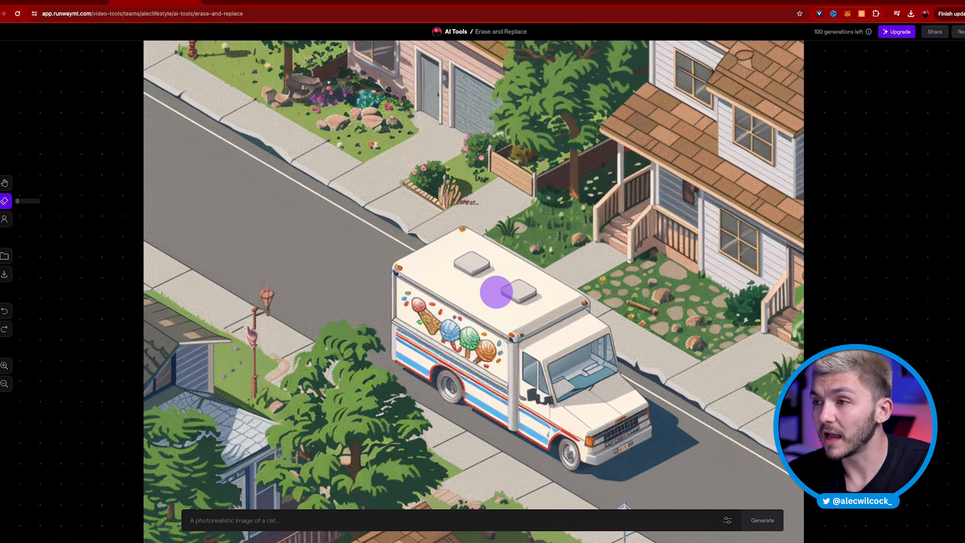
{"action": "scroll", "coordinate": [496, 292], "scroll_direction": "down", "scroll_amount": 1}
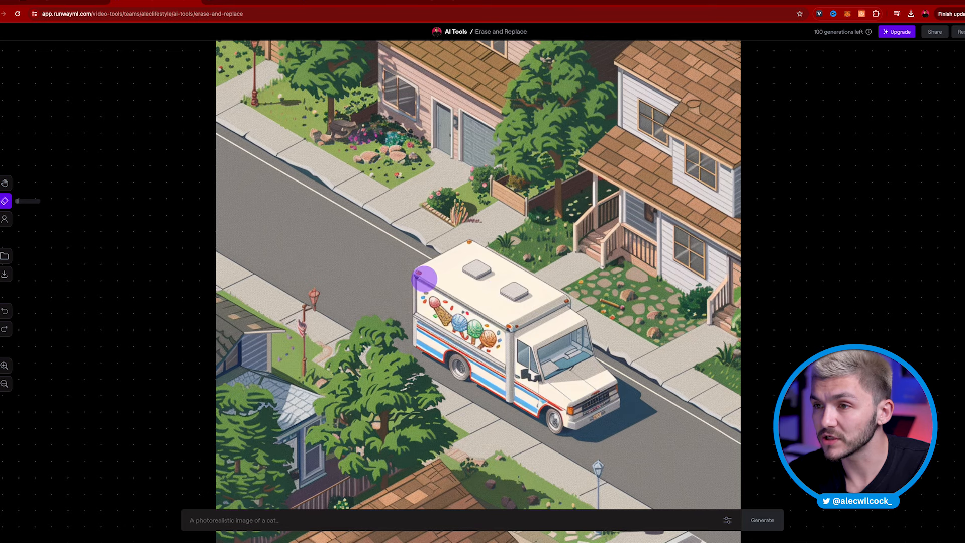
{"action": "scroll", "coordinate": [424, 278], "scroll_direction": "down", "scroll_amount": 3}
{"action": "scroll", "coordinate": [424, 278], "scroll_direction": "up", "scroll_amount": 4}
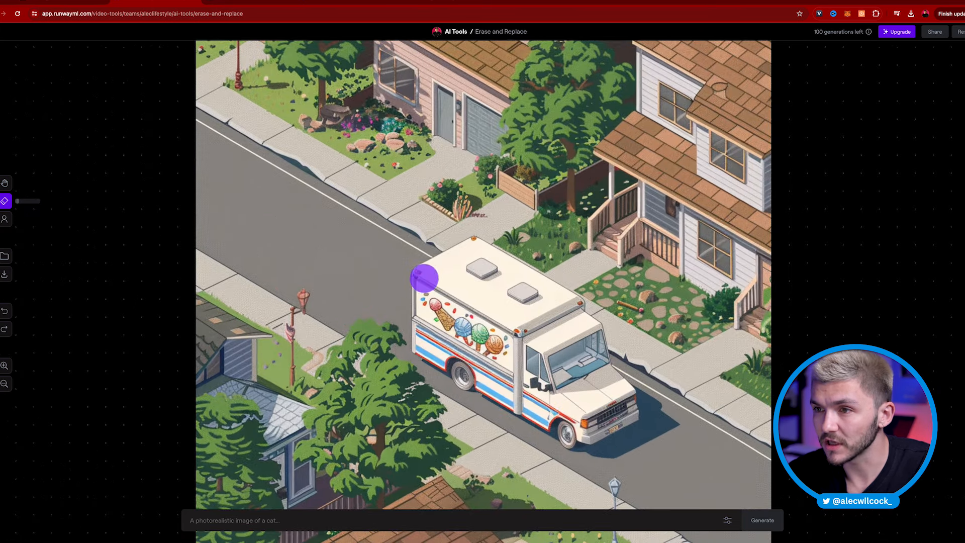
{"action": "left_click_drag", "start_coordinate": [424, 279], "coordinate": [424, 324]}
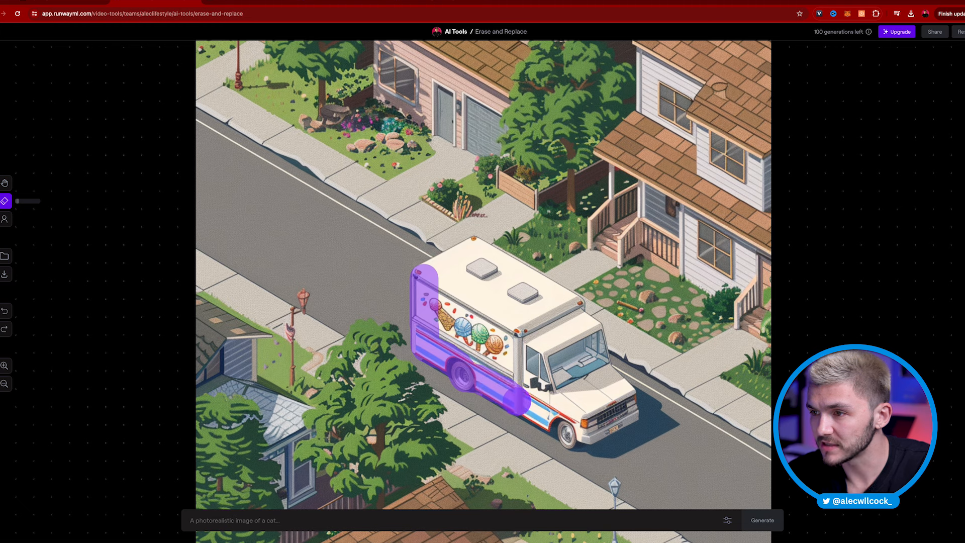
{"action": "left_click_drag", "start_coordinate": [516, 401], "coordinate": [554, 421]}
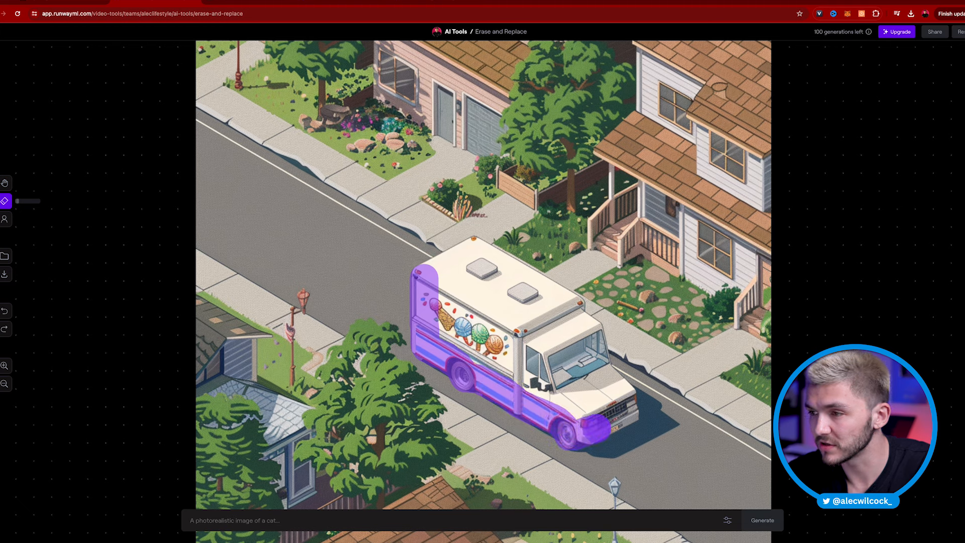
{"action": "mouse_move", "coordinate": [621, 393]}
{"action": "left_mouse_down"}
{"action": "mouse_move", "coordinate": [588, 327]}
{"action": "mouse_move", "coordinate": [561, 298]}
{"action": "mouse_move", "coordinate": [472, 249]}
{"action": "mouse_move", "coordinate": [431, 269]}
{"action": "mouse_move", "coordinate": [492, 271]}
{"action": "mouse_move", "coordinate": [548, 307]}
{"action": "mouse_move", "coordinate": [595, 355]}
{"action": "mouse_move", "coordinate": [613, 411]}
{"action": "mouse_move", "coordinate": [562, 407]}
{"action": "mouse_move", "coordinate": [420, 329]}
{"action": "mouse_move", "coordinate": [469, 290]}
{"action": "mouse_move", "coordinate": [506, 300]}
{"action": "mouse_move", "coordinate": [592, 362]}
{"action": "mouse_move", "coordinate": [609, 392]}
{"action": "mouse_move", "coordinate": [587, 393]}
{"action": "mouse_move", "coordinate": [562, 347]}
{"action": "mouse_move", "coordinate": [469, 315]}
{"action": "mouse_move", "coordinate": [442, 326]}
{"action": "mouse_move", "coordinate": [575, 389]}
{"action": "mouse_move", "coordinate": [495, 340]}
{"action": "left_mouse_up"}
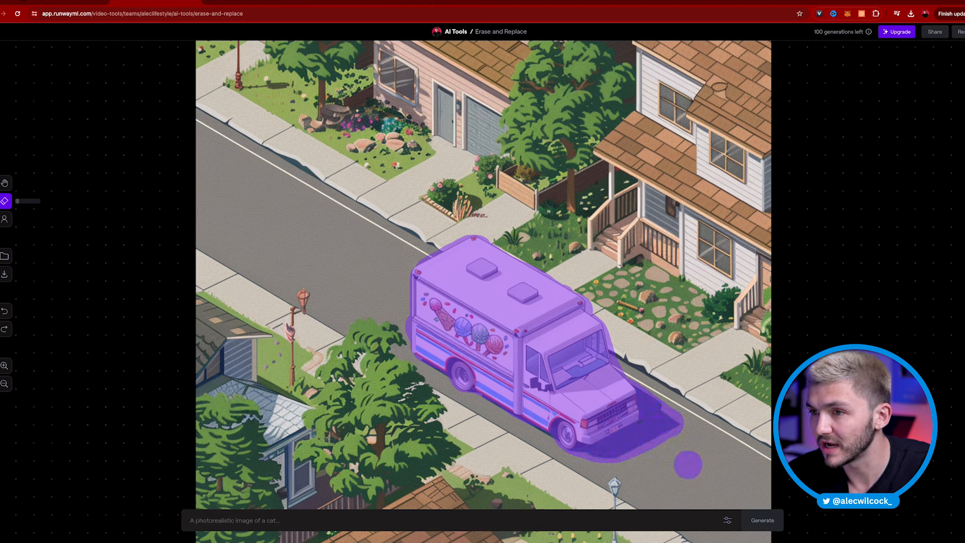
Step: Try replacing the masked truck using the prompt "street", reviewing the generated alternatives and rejecting them
{"action": "scroll", "coordinate": [385, 441], "scroll_direction": "down", "scroll_amount": 3}
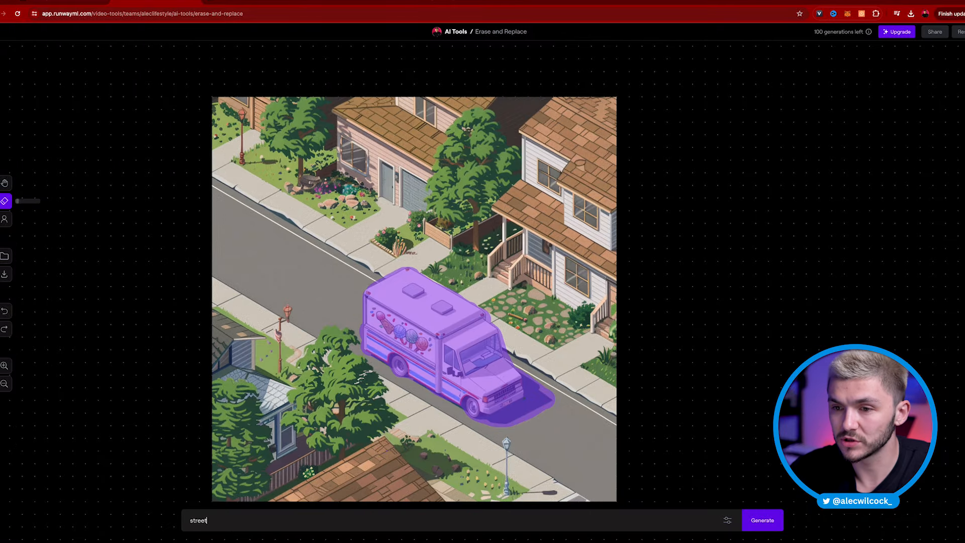
{"action": "left_click", "coordinate": [763, 522]}
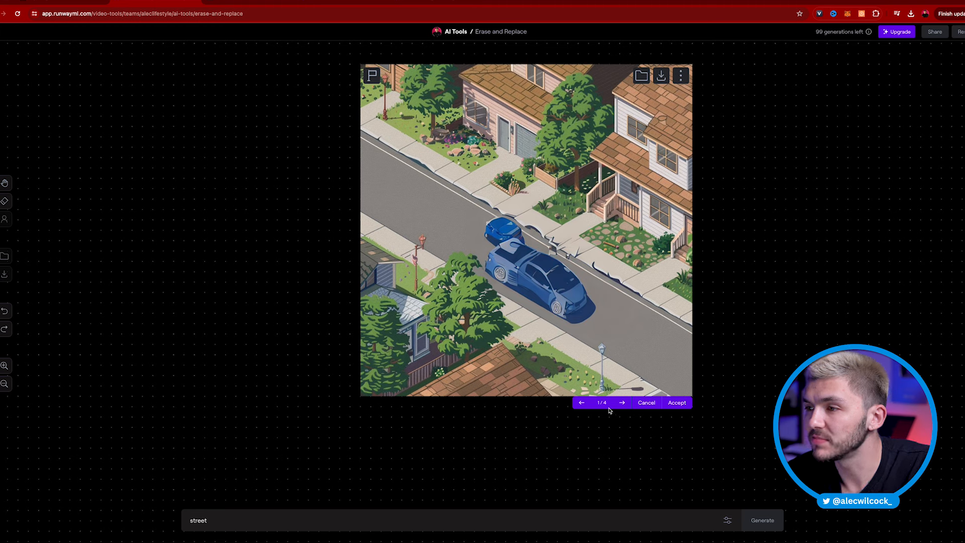
{"action": "left_click", "coordinate": [621, 404]}
{"action": "left_click", "coordinate": [622, 403]}
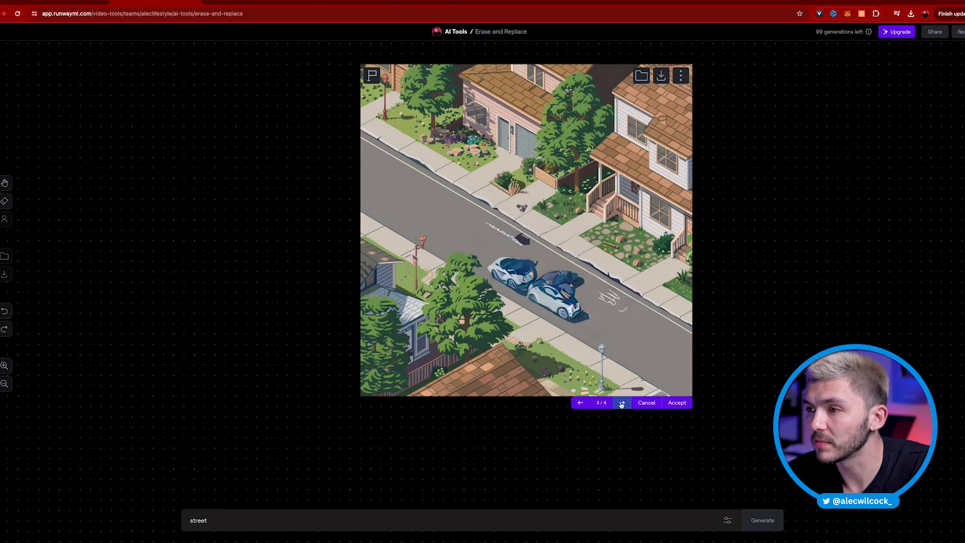
{"action": "left_click", "coordinate": [621, 404]}
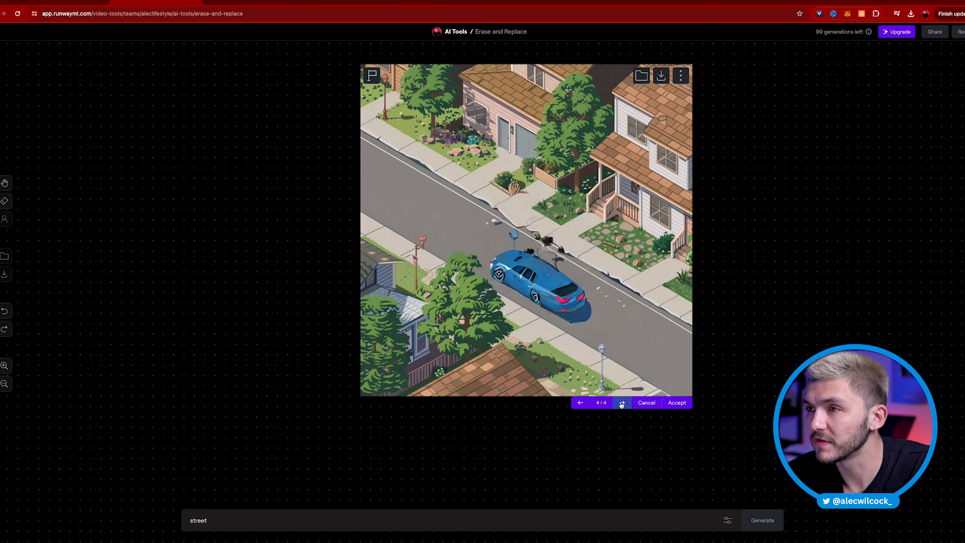
{"action": "left_click", "coordinate": [648, 404]}
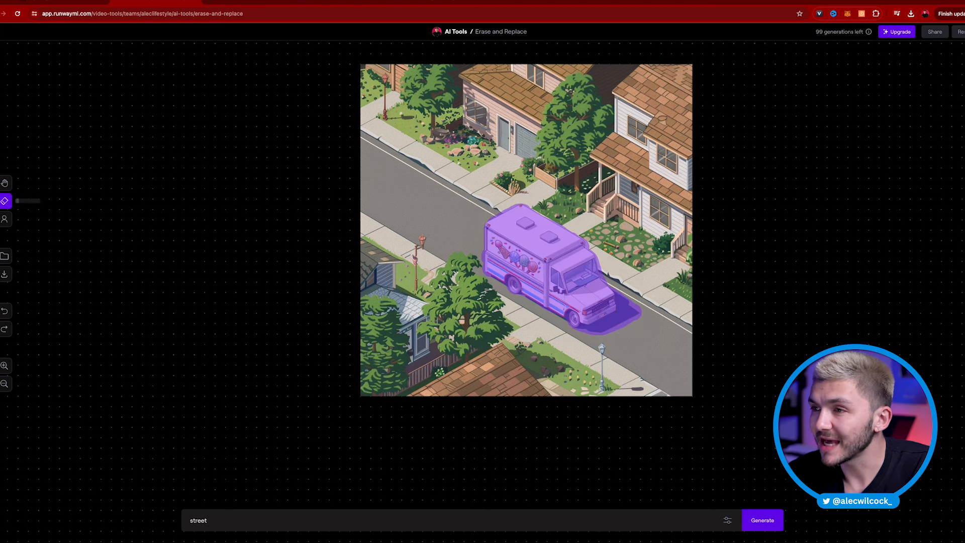
Step: Generate replacements for the masked truck using the prompt "grey blank street" with the prompt weight raised to about 21
{"action": "left_click", "coordinate": [231, 520]}
{"action": "left_click_drag", "start_coordinate": [231, 520], "coordinate": [186, 521]}
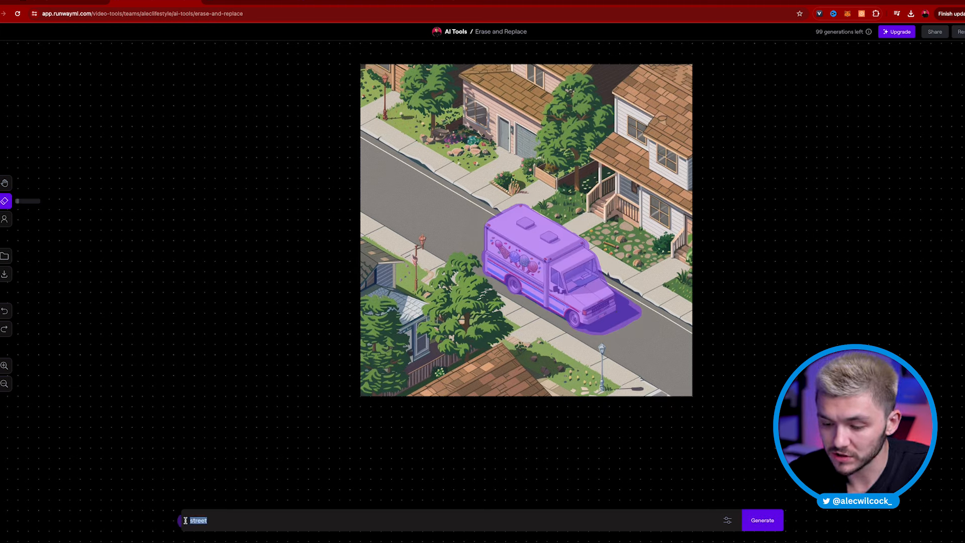
{"action": "type", "text": "ge"}
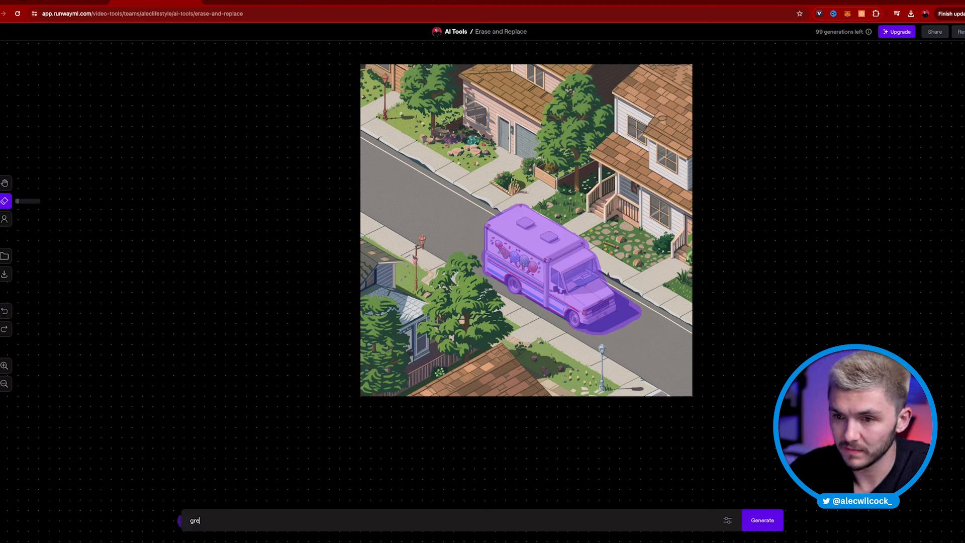
{"action": "type", "text": "ey blank street"}
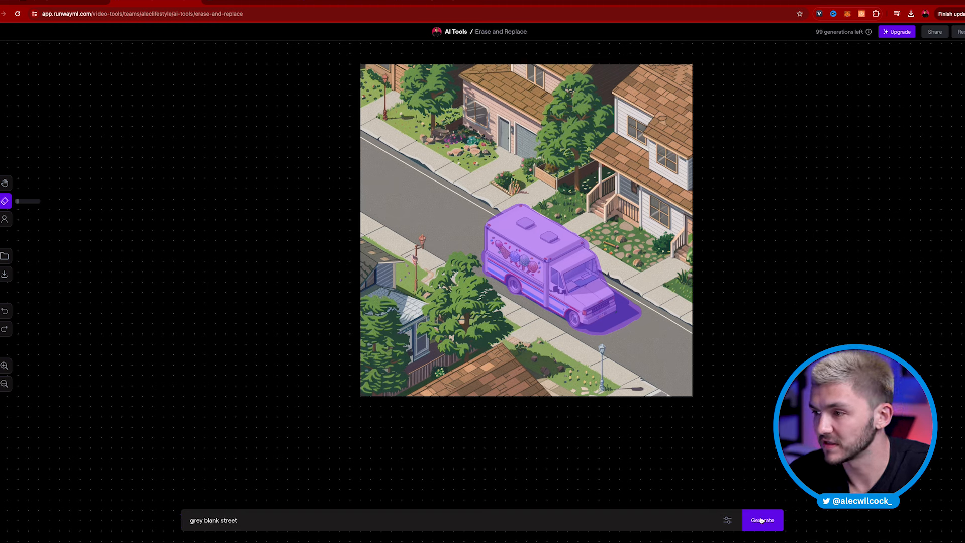
{"action": "left_click", "coordinate": [728, 521]}
{"action": "left_click", "coordinate": [709, 467]}
{"action": "left_click_drag", "start_coordinate": [708, 466], "coordinate": [747, 466]}
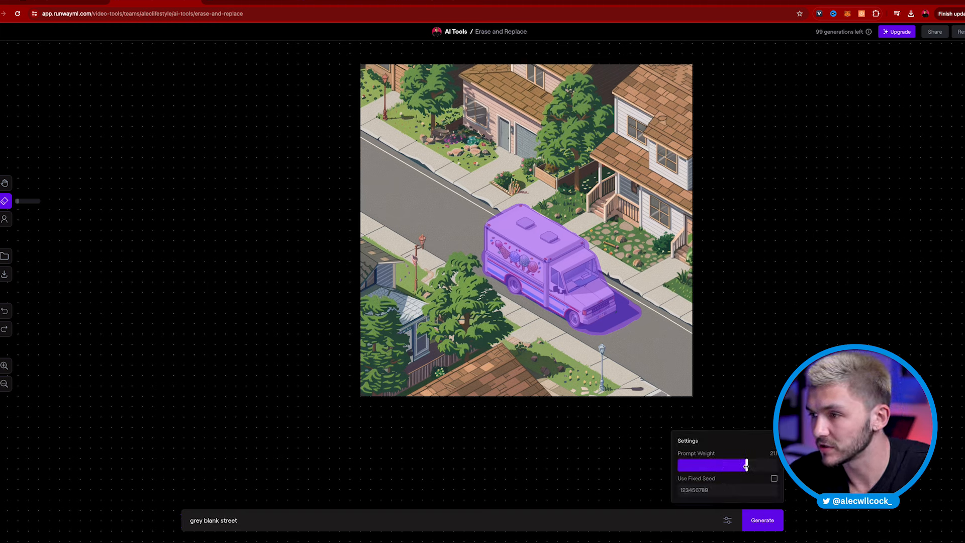
{"action": "left_click", "coordinate": [759, 520]}
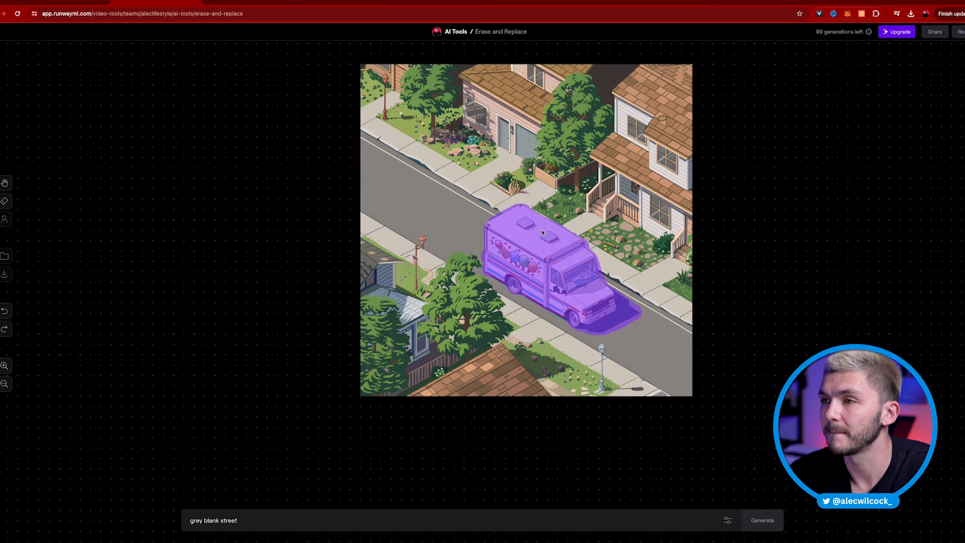
Step: Browse the generated alternatives, accept the first one, and paint an erase mask over the entire dark sign on the road
{"action": "left_click", "coordinate": [623, 403]}
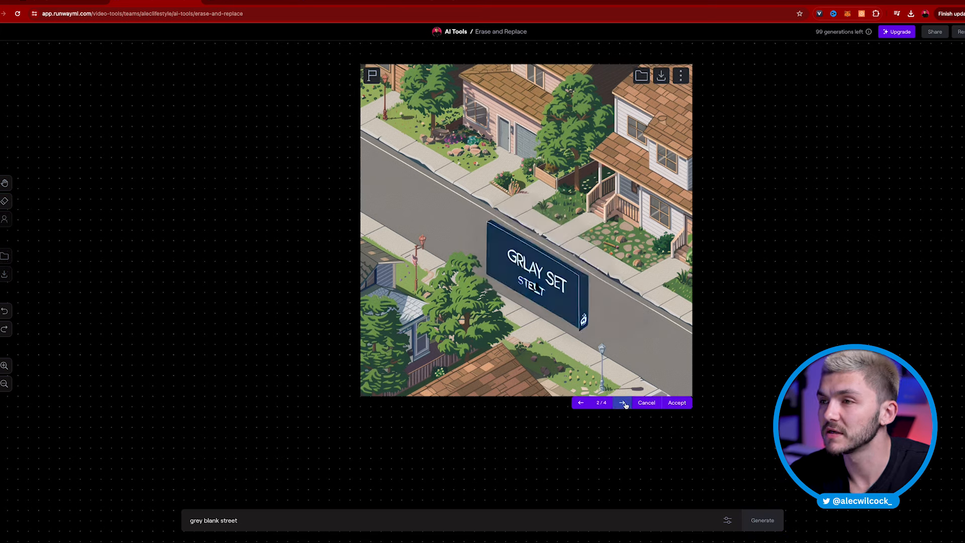
{"action": "left_click", "coordinate": [623, 403]}
{"action": "left_click", "coordinate": [623, 403]}
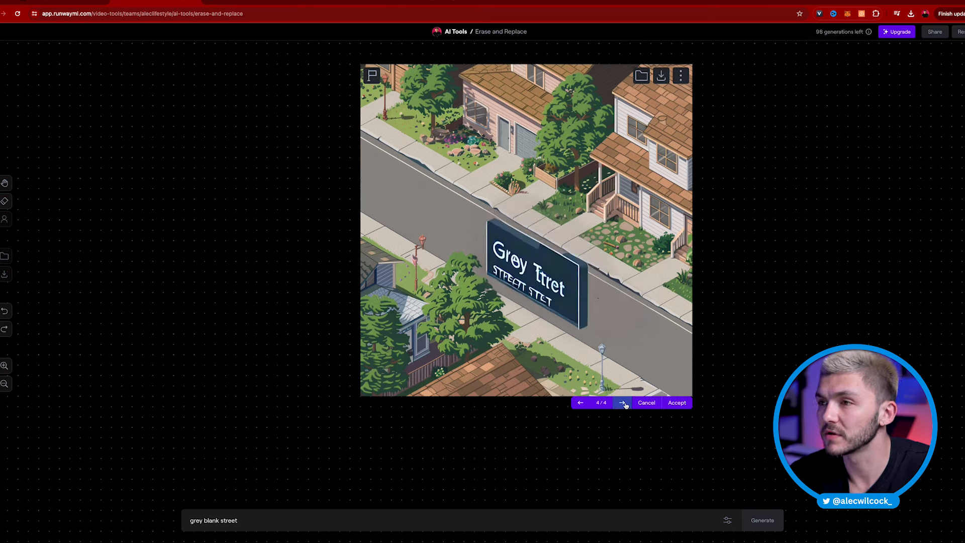
{"action": "left_click", "coordinate": [623, 403]}
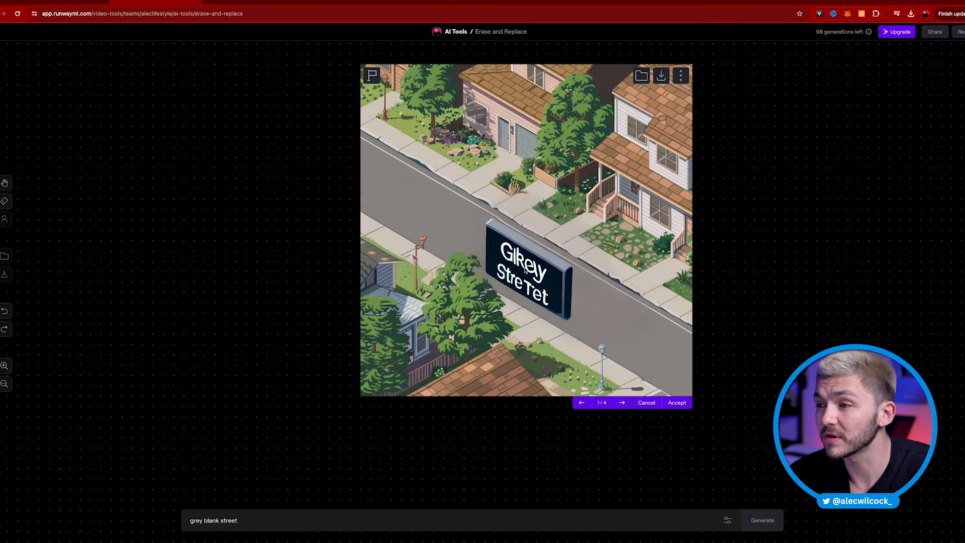
{"action": "left_click", "coordinate": [677, 402]}
{"action": "scroll", "coordinate": [468, 317], "scroll_direction": "up", "scroll_amount": 5}
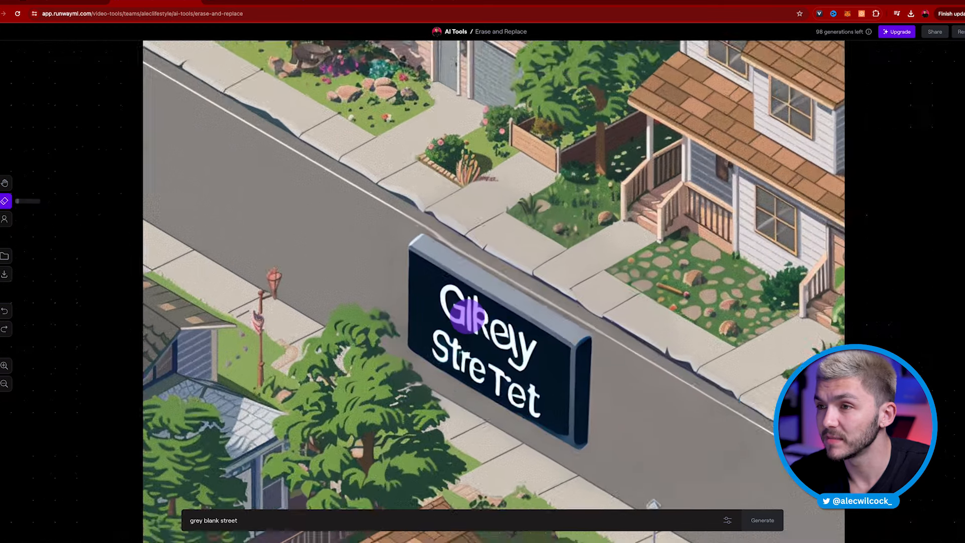
{"action": "mouse_move", "coordinate": [425, 244]}
{"action": "left_mouse_down"}
{"action": "mouse_move", "coordinate": [418, 237]}
{"action": "mouse_move", "coordinate": [593, 345]}
{"action": "mouse_move", "coordinate": [600, 450]}
{"action": "mouse_move", "coordinate": [558, 437]}
{"action": "mouse_move", "coordinate": [411, 337]}
{"action": "mouse_move", "coordinate": [402, 246]}
{"action": "mouse_move", "coordinate": [573, 362]}
{"action": "mouse_move", "coordinate": [500, 355]}
{"action": "mouse_move", "coordinate": [427, 304]}
{"action": "left_mouse_up"}
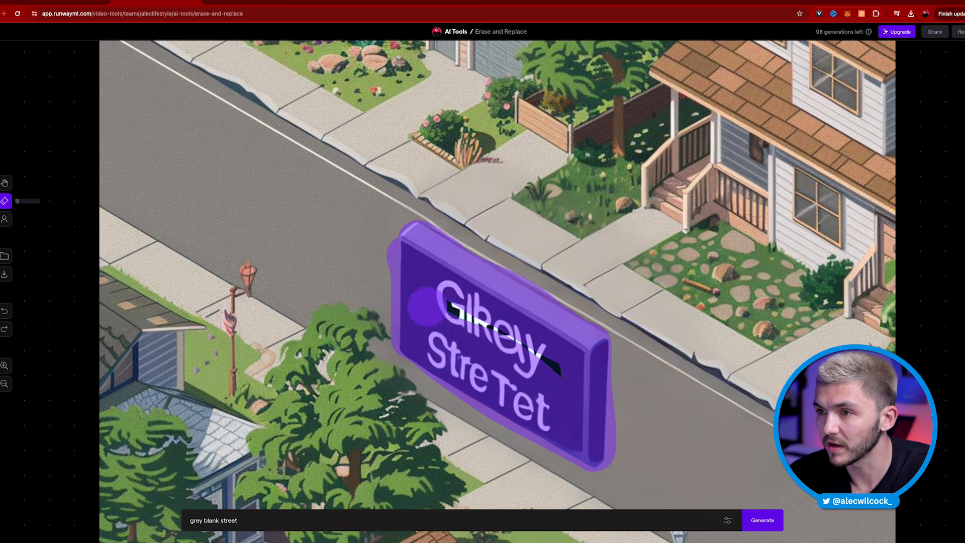
Step: Try replacing the masked sign using the prompt "grey road", reviewing the generated alternatives and rejecting them
{"action": "triple_click", "coordinate": [239, 520]}
{"action": "type", "text": "grey"}
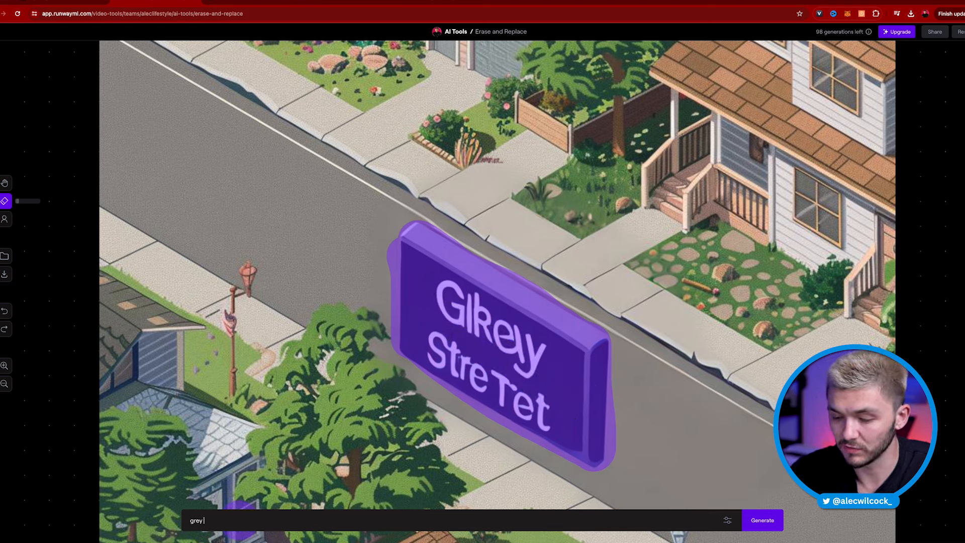
{"action": "type", "text": " road"}
{"action": "key", "text": "Return"}
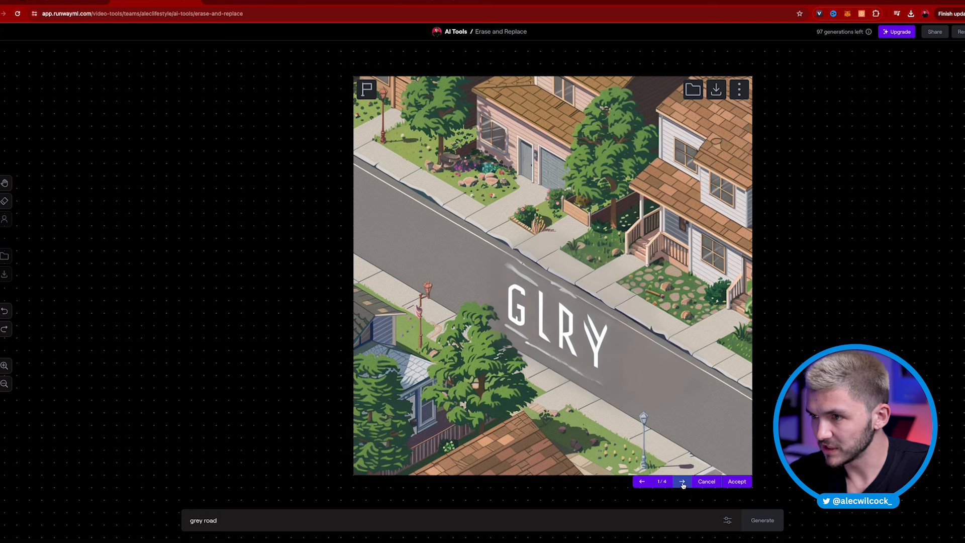
{"action": "left_click", "coordinate": [683, 482]}
{"action": "left_click", "coordinate": [682, 482]}
{"action": "left_click", "coordinate": [683, 482]}
{"action": "left_click", "coordinate": [707, 481]}
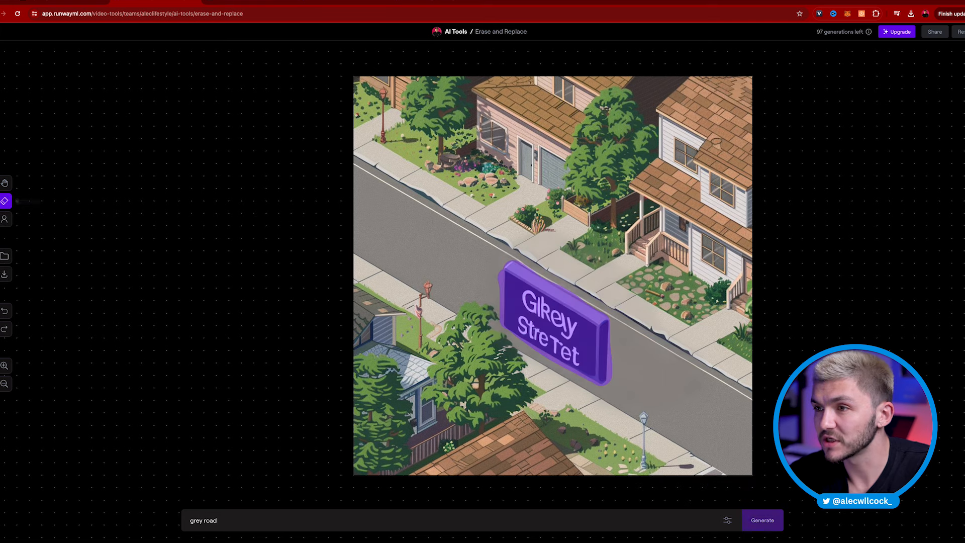
Step: Lower the prompt weight to about 3.8 and generate replacements for the masked sign using the prompt "road"
{"action": "left_click", "coordinate": [727, 520]}
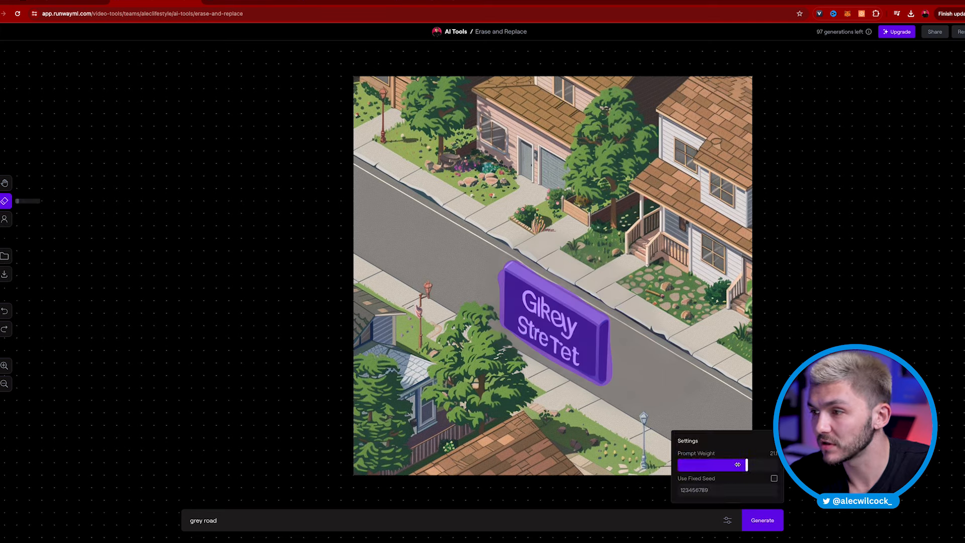
{"action": "left_click_drag", "start_coordinate": [745, 465], "coordinate": [691, 465]}
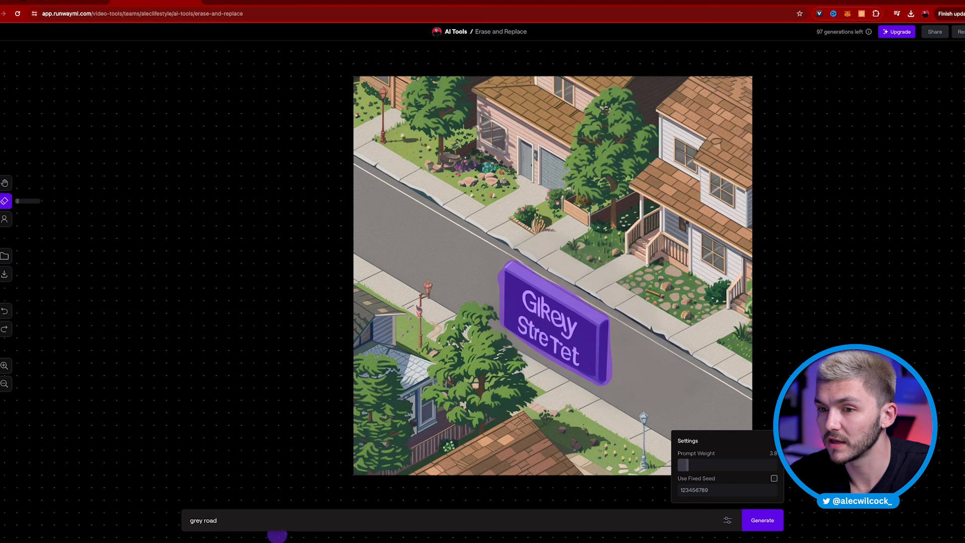
{"action": "left_click_drag", "start_coordinate": [203, 521], "coordinate": [166, 521]}
{"action": "key", "text": "BackSpace"}
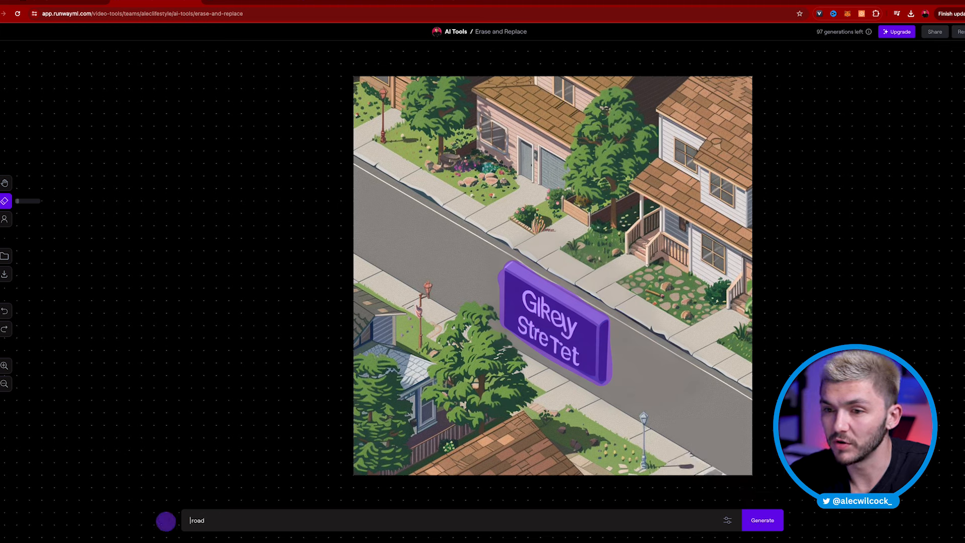
{"action": "left_click", "coordinate": [762, 520]}
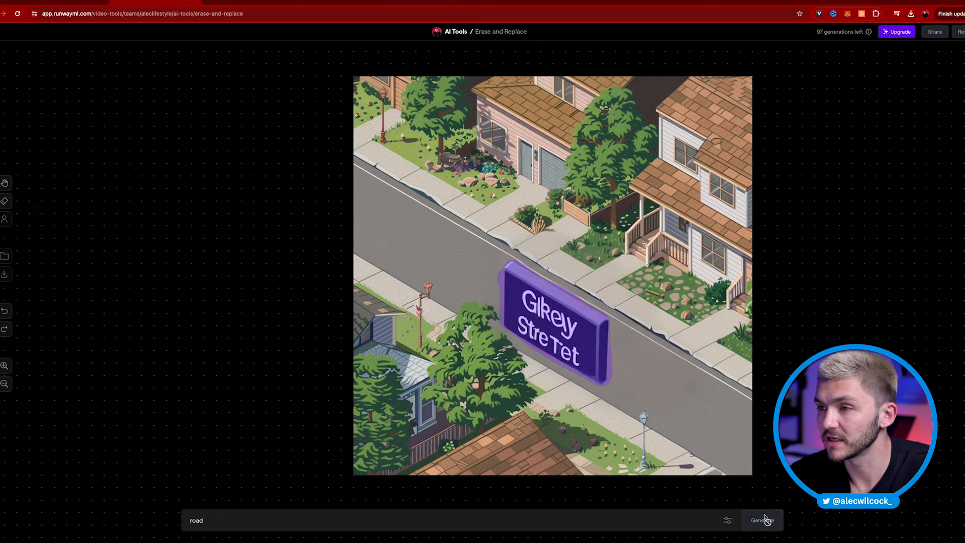
Step: Compare the four generated "road" alternatives and return to the first one
{"action": "left_click", "coordinate": [682, 482]}
{"action": "left_click", "coordinate": [683, 482]}
{"action": "left_click", "coordinate": [642, 481]}
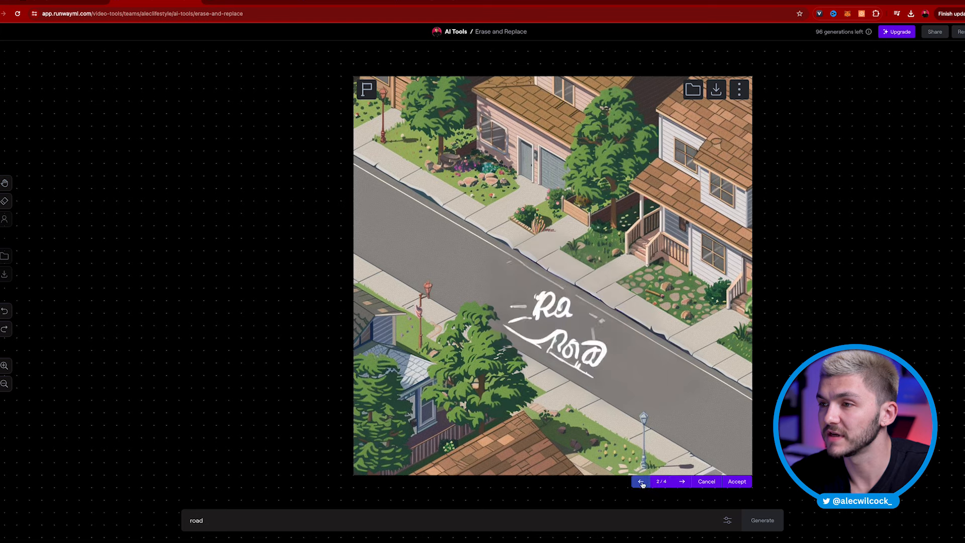
{"action": "left_click", "coordinate": [641, 482]}
{"action": "left_click", "coordinate": [642, 482]}
{"action": "left_click", "coordinate": [642, 482]}
{"action": "left_click", "coordinate": [642, 482]}
{"action": "left_click", "coordinate": [641, 481]}
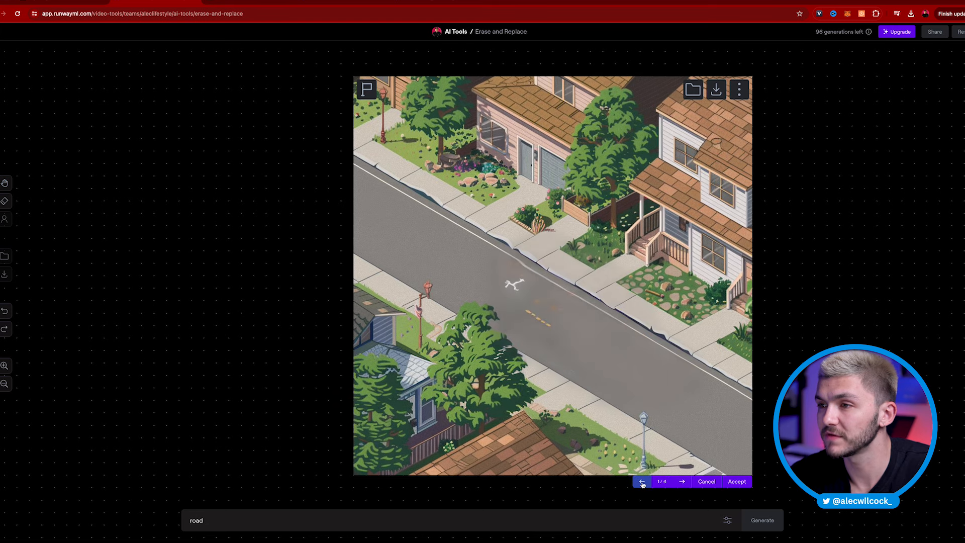
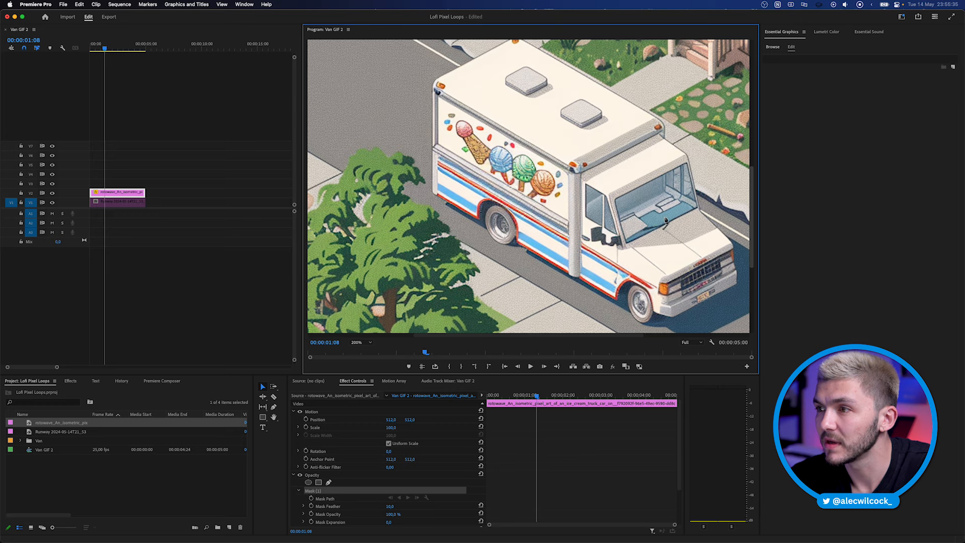
Step: Switch to Premiere Pro and trace an opacity mask closely around the ice cream truck's outline, leaving out its shadow
{"action": "left_click", "coordinate": [369, 342]}
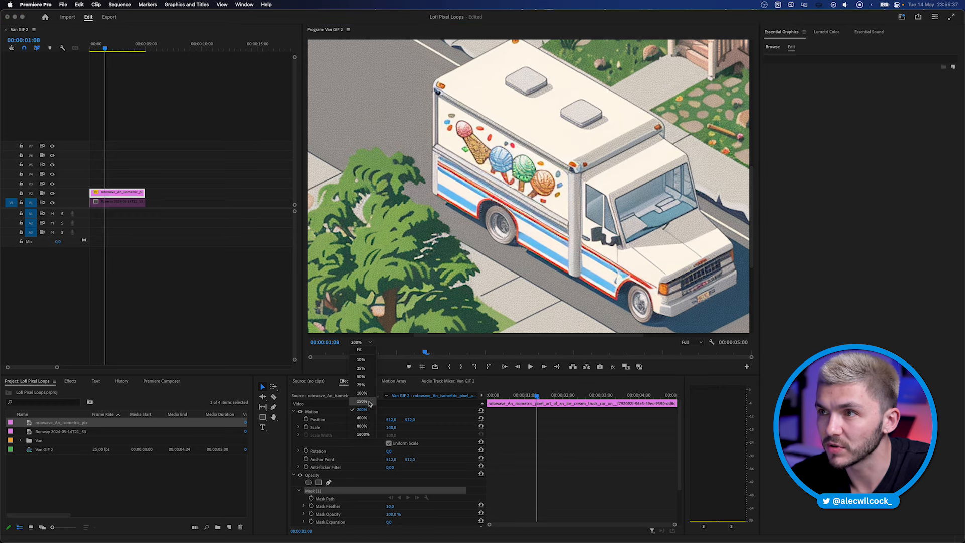
{"action": "left_click", "coordinate": [362, 401]}
{"action": "left_click_drag", "start_coordinate": [752, 204], "coordinate": [751, 231]}
{"action": "left_click", "coordinate": [520, 80]}
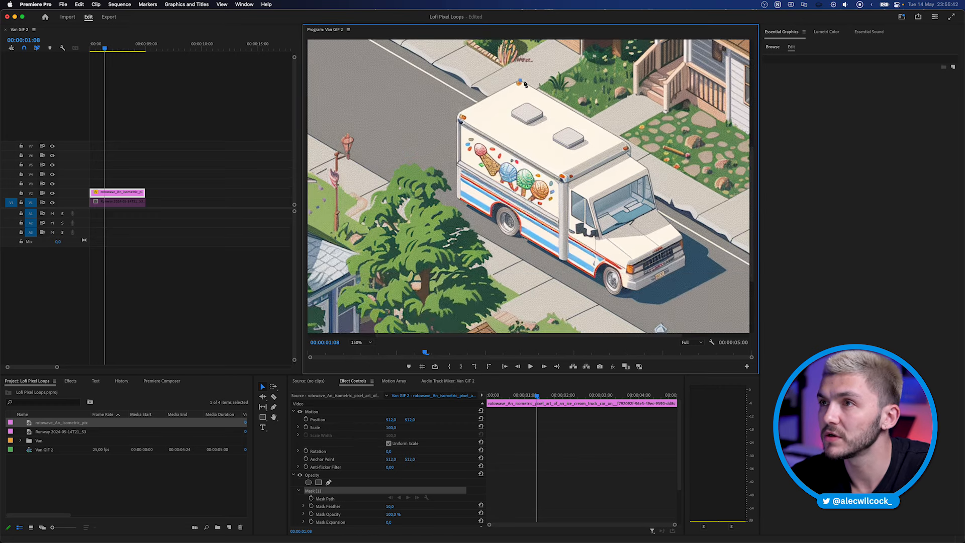
{"action": "left_click", "coordinate": [564, 105]}
{"action": "left_click", "coordinate": [587, 119]}
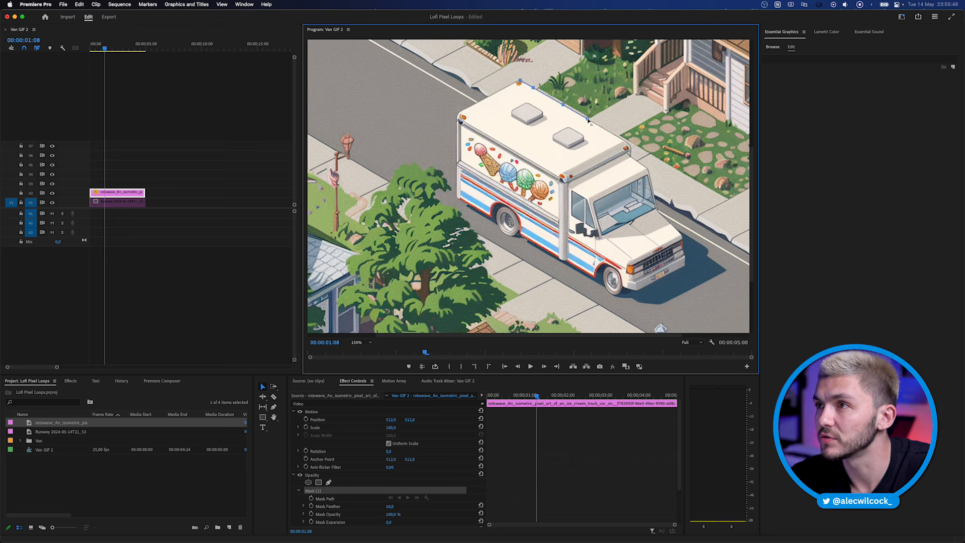
{"action": "left_click", "coordinate": [617, 136]}
{"action": "left_click", "coordinate": [630, 146]}
{"action": "left_click", "coordinate": [632, 157]}
{"action": "left_click", "coordinate": [646, 168]}
{"action": "left_click", "coordinate": [651, 183]}
{"action": "left_click", "coordinate": [657, 211]}
{"action": "left_click", "coordinate": [681, 234]}
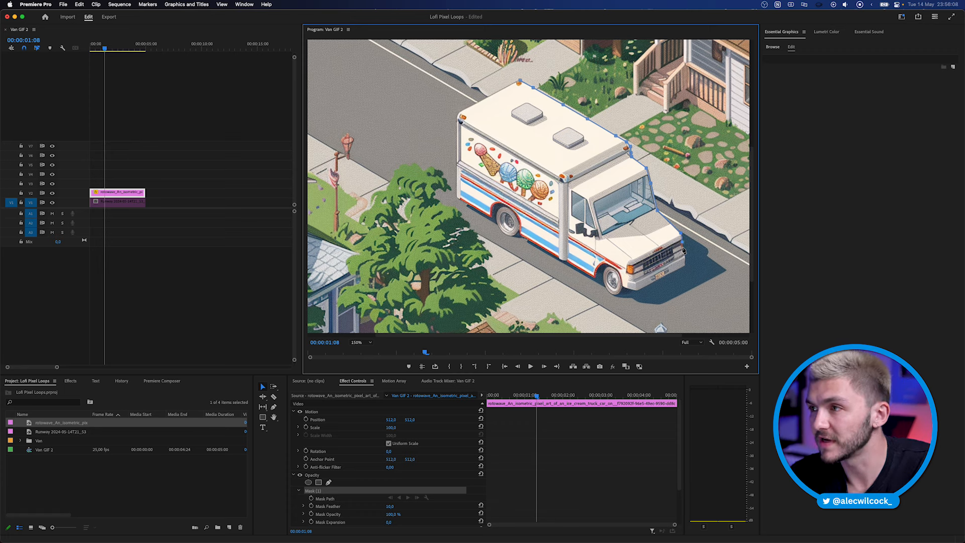
{"action": "left_click", "coordinate": [685, 263]}
{"action": "left_click", "coordinate": [637, 290]}
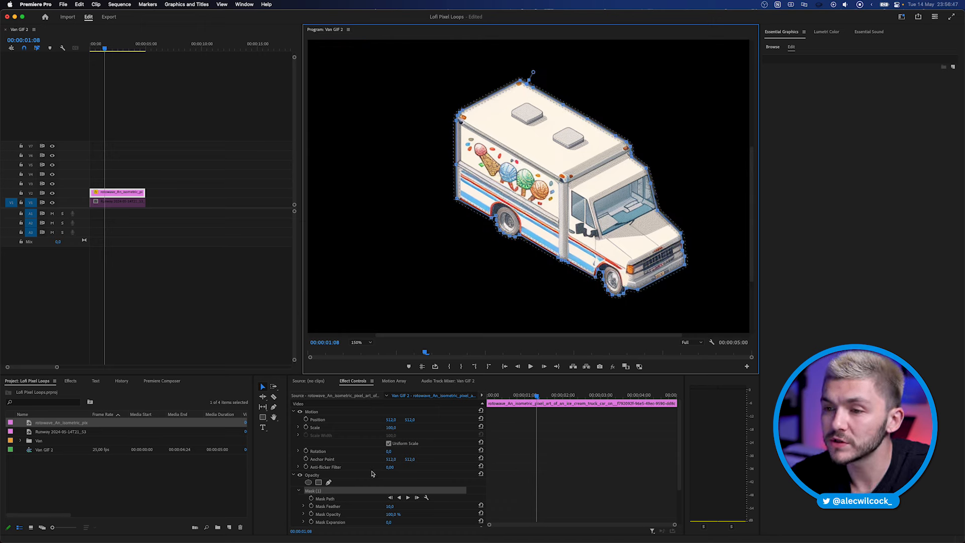
Step: Reduce the feather of the truck's opacity mask to 2.0
{"action": "scroll", "coordinate": [372, 474], "scroll_direction": "down", "scroll_amount": 5}
{"action": "mouse_move", "coordinate": [390, 460]}
{"action": "left_mouse_down"}
{"action": "mouse_move", "coordinate": [375, 459]}
{"action": "mouse_move", "coordinate": [390, 460]}
{"action": "left_mouse_up"}
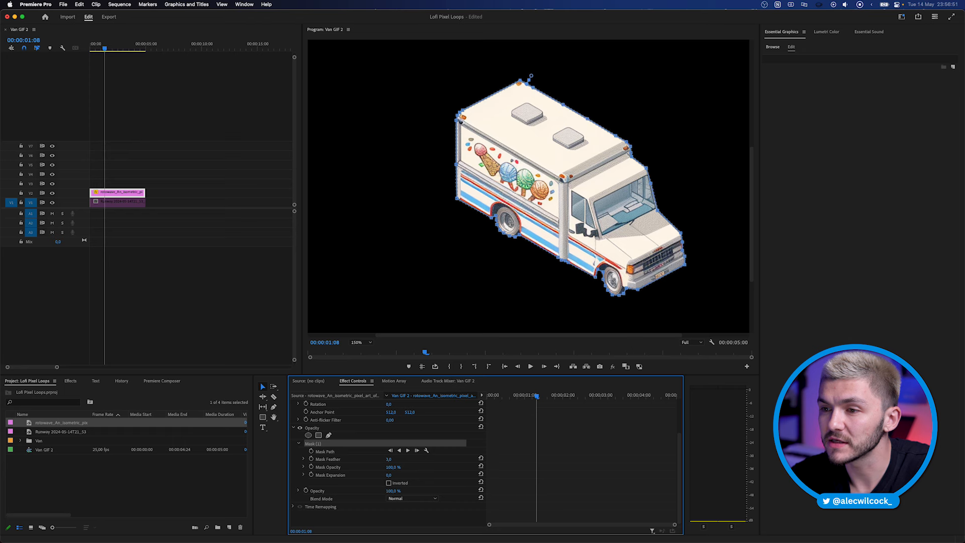
{"action": "left_click", "coordinate": [397, 460]}
{"action": "key", "text": "Return"}
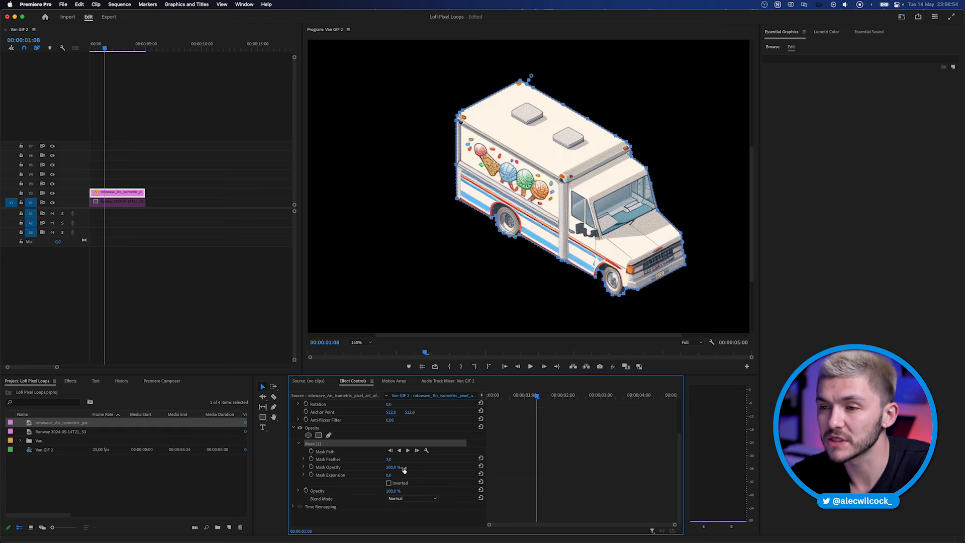
{"action": "left_click", "coordinate": [389, 459]}
Step: Enable the Runway empty-street background clip on track V1 beneath the masked truck
{"action": "key", "text": "minus"}
{"action": "key", "text": "minus"}
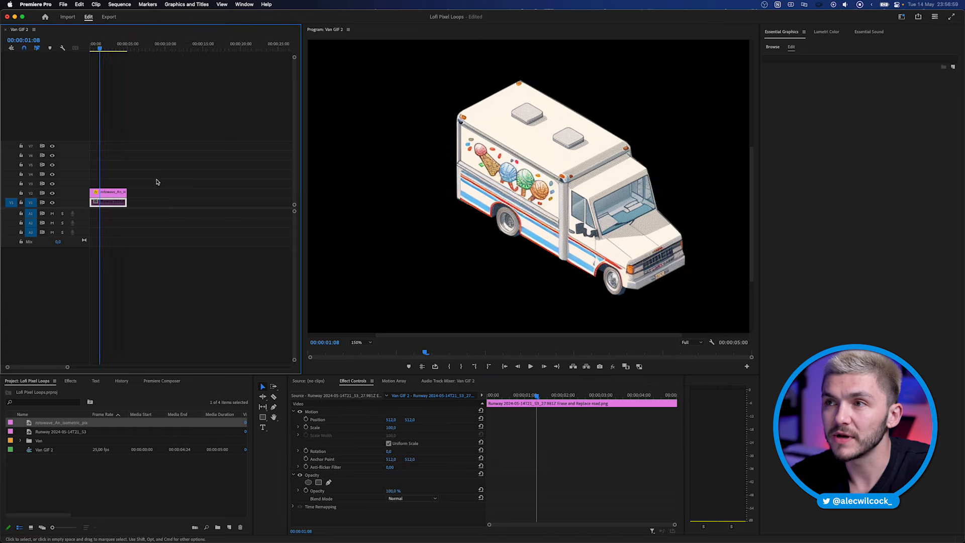
{"action": "left_click", "coordinate": [355, 343]}
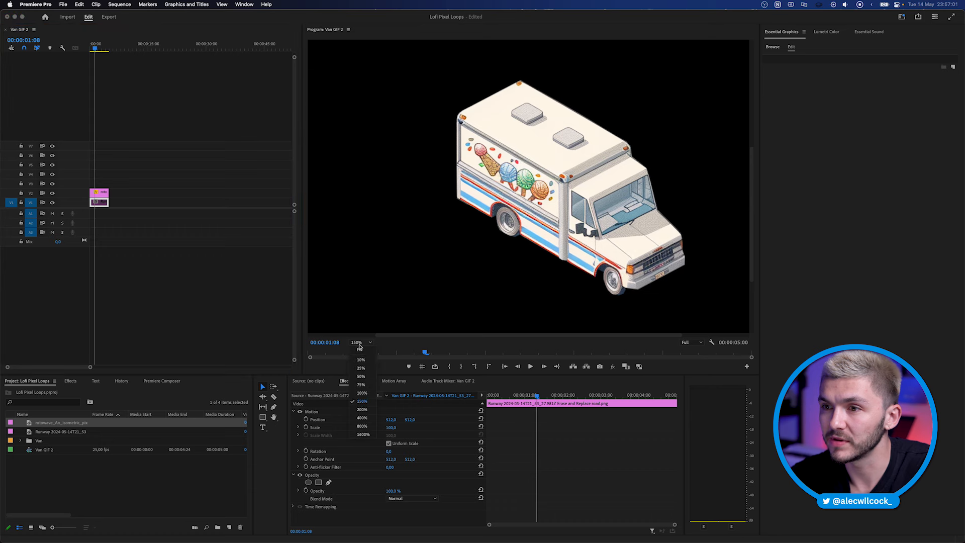
{"action": "left_click", "coordinate": [361, 351]}
{"action": "left_click", "coordinate": [94, 205]}
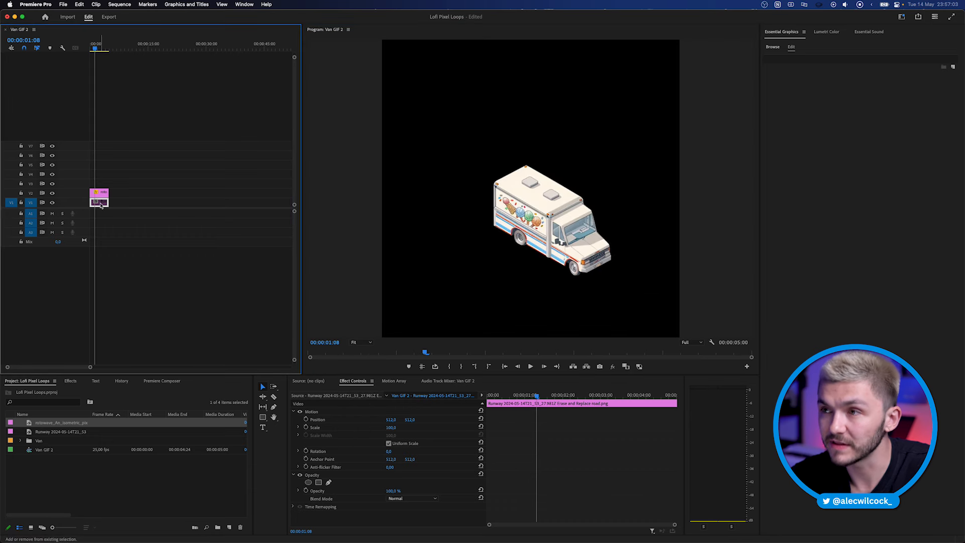
{"action": "key", "text": "shift+super+e"}
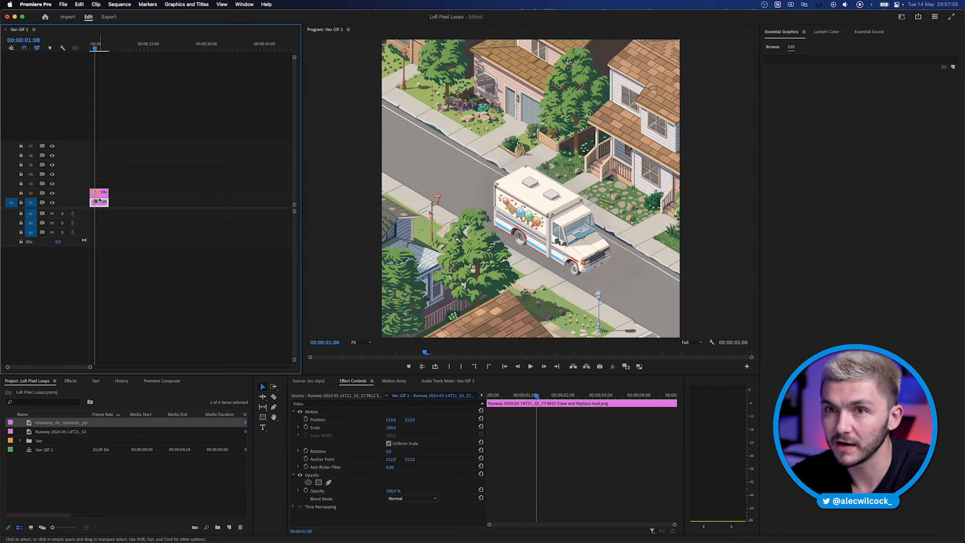
Step: Move the truck up the road to about position 97, 255 and duplicate its clip, stacking the two on tracks V3 and V4
{"action": "left_click", "coordinate": [99, 192]}
{"action": "left_click_drag", "start_coordinate": [518, 212], "coordinate": [398, 138]}
{"action": "left_click_drag", "start_coordinate": [100, 193], "coordinate": [100, 183]}
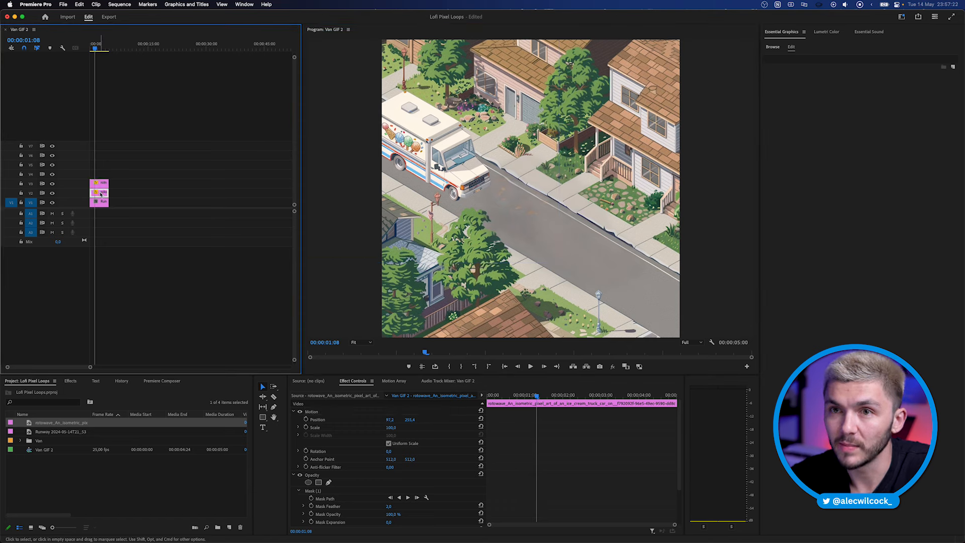
{"action": "left_click_drag", "start_coordinate": [101, 193], "coordinate": [101, 176]}
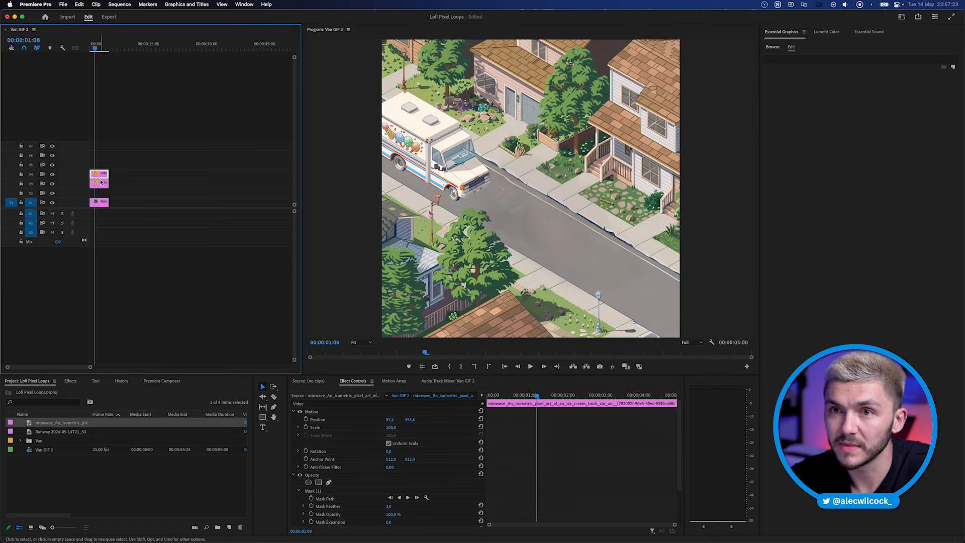
Step: Disable the truck clip on V3 and the street background on V1, and select the truck clip on V4
{"action": "left_click", "coordinate": [101, 181]}
{"action": "left_click", "coordinate": [101, 204], "text": "shift"}
{"action": "key", "text": "super+shift+e"}
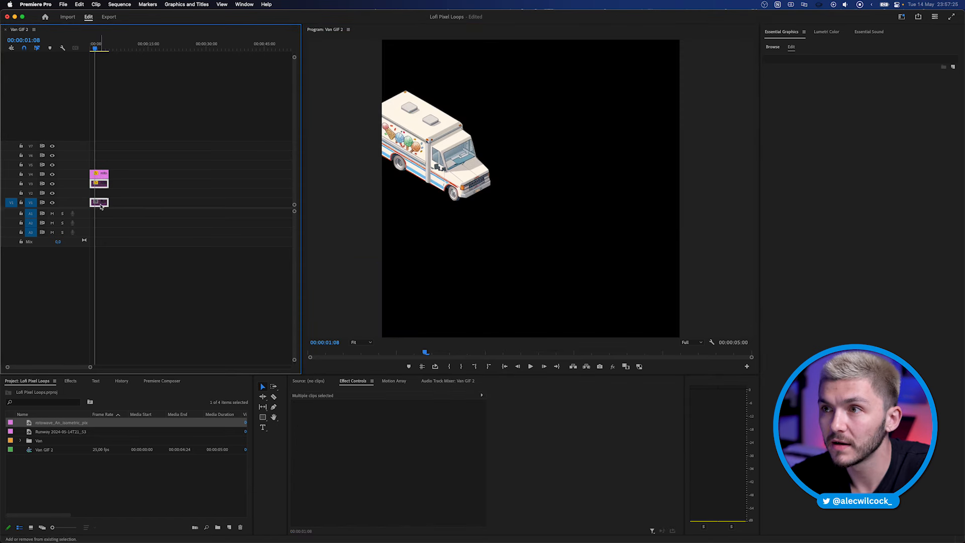
{"action": "left_click", "coordinate": [99, 173]}
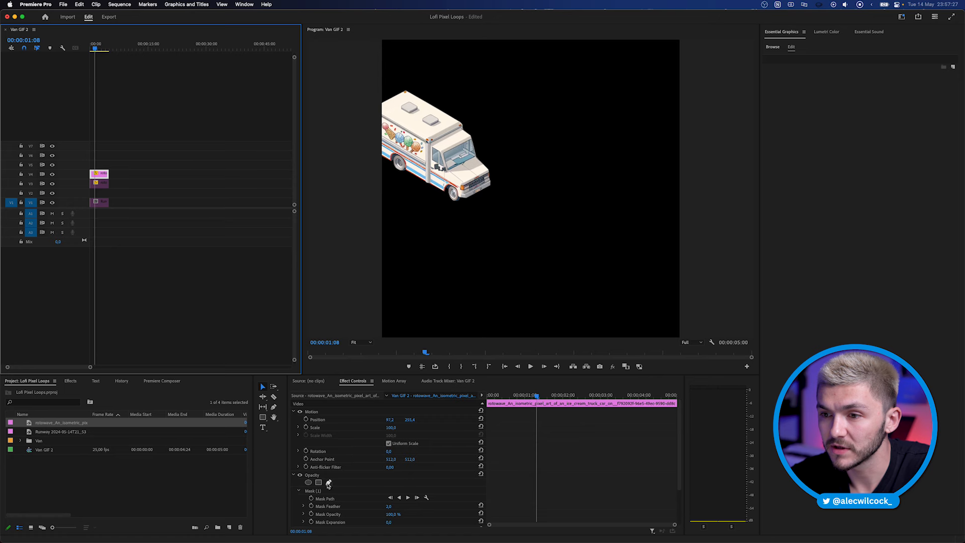
Step: Delete the opacity mask from the duplicated truck clip on V4 and reset its position to the full frame
{"action": "left_click", "coordinate": [323, 490]}
{"action": "key", "text": "Delete"}
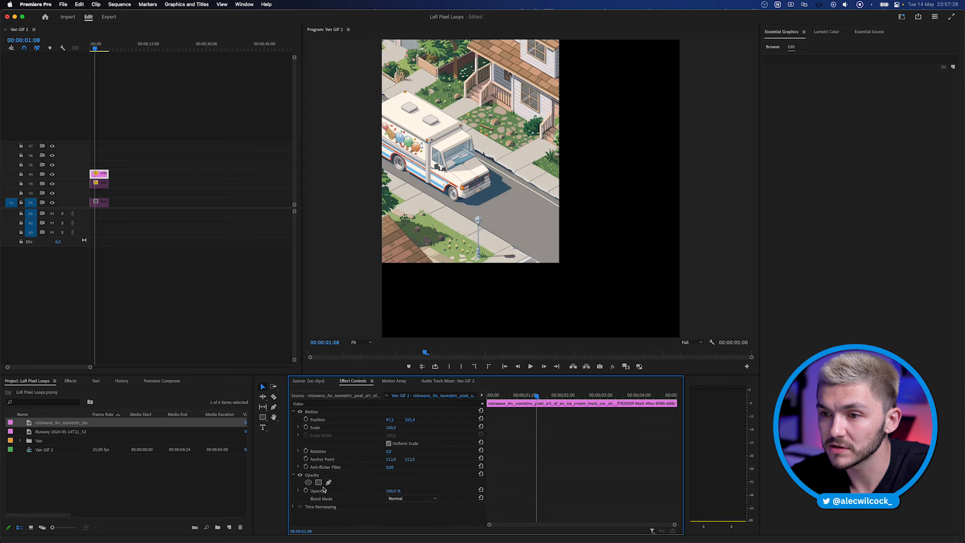
{"action": "left_click", "coordinate": [481, 411]}
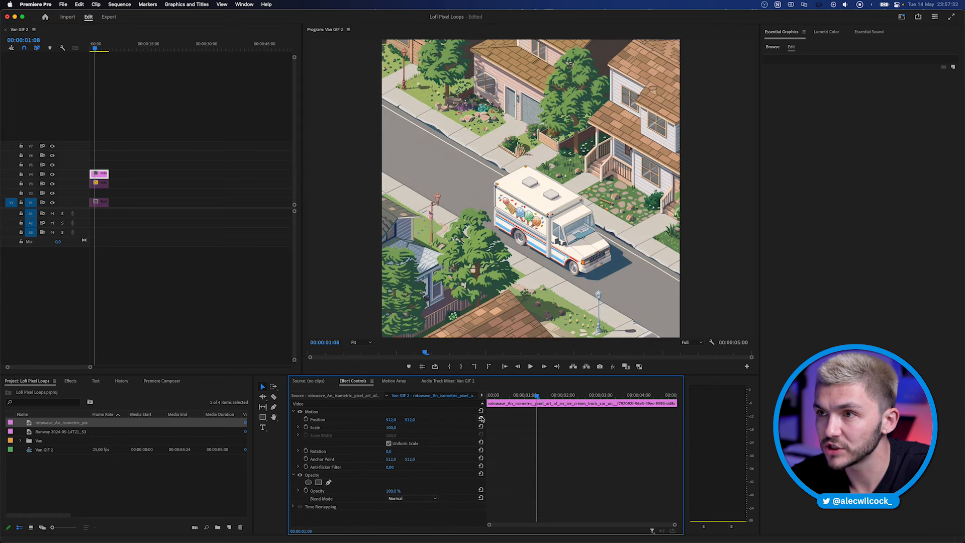
Step: Draw a closed freeform opacity mask on the V4 clip around the part of the tree that overhangs the road
{"action": "left_click", "coordinate": [329, 481]}
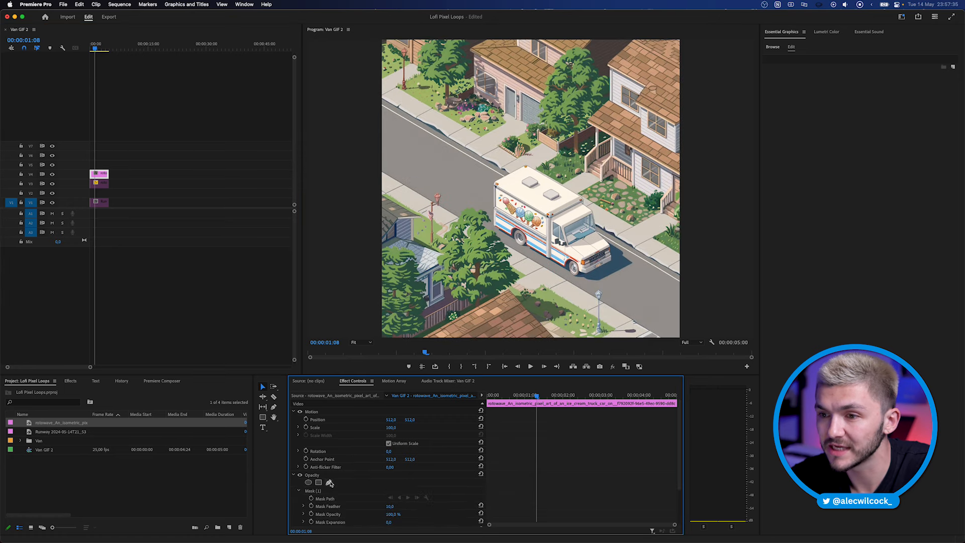
{"action": "left_click", "coordinate": [492, 233]}
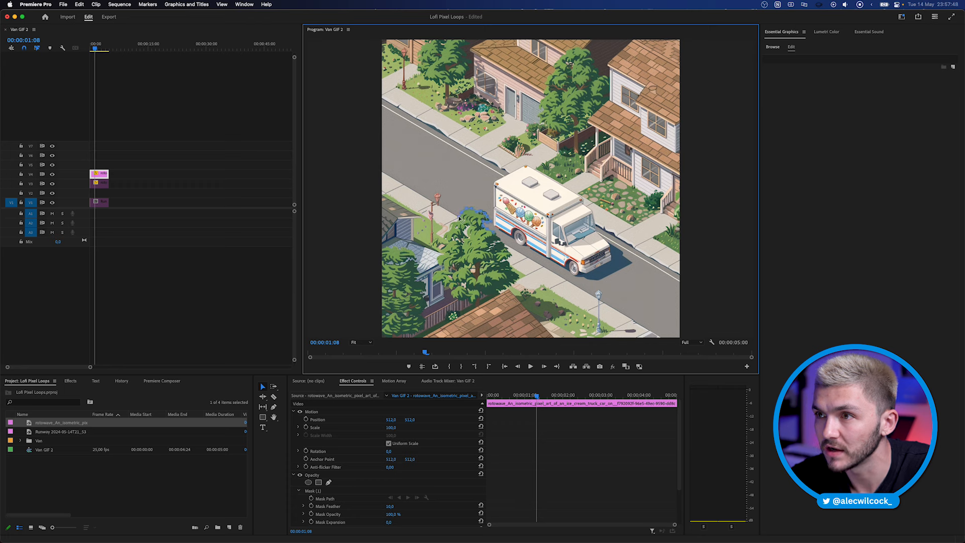
{"action": "left_click", "coordinate": [437, 239]}
{"action": "left_click", "coordinate": [476, 269]}
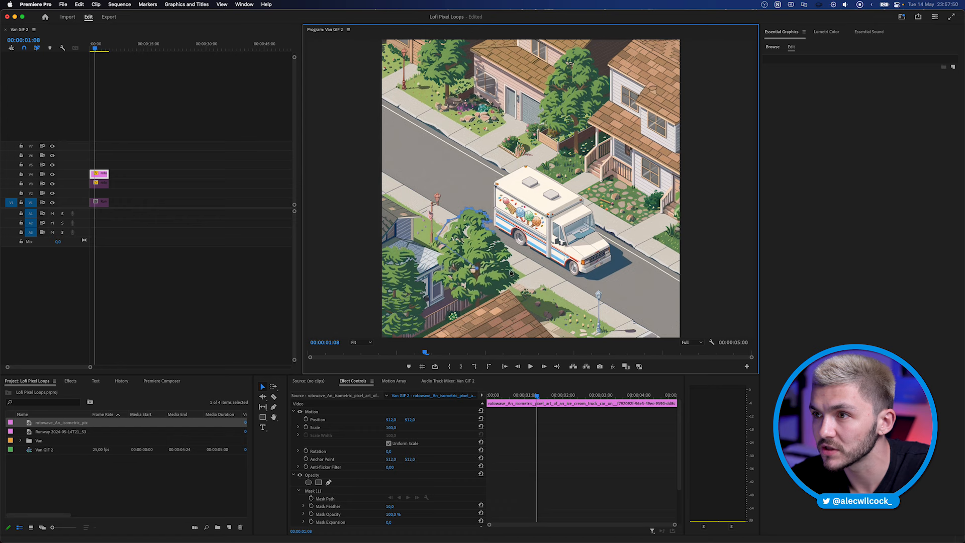
{"action": "left_click", "coordinate": [495, 234]}
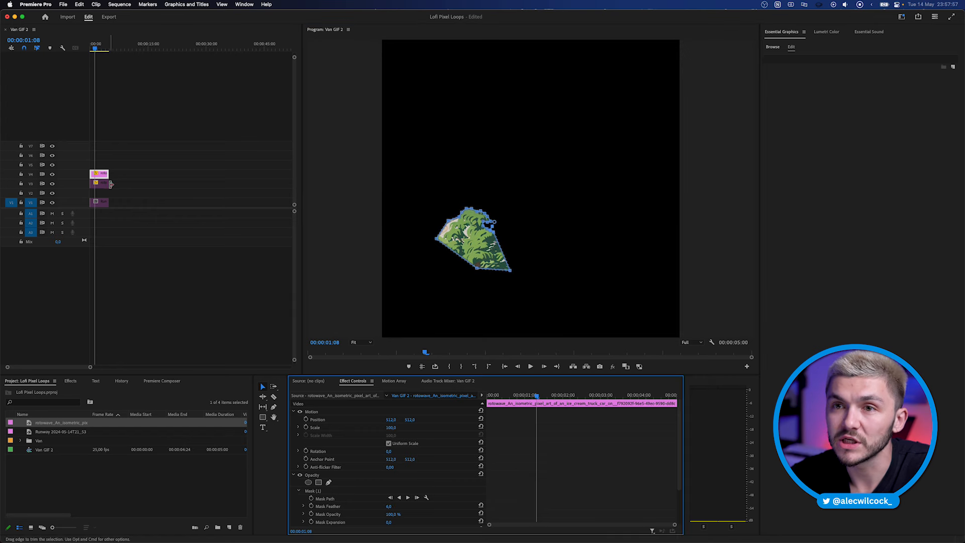
Step: Re-enable the truck clip on V3 and the street background on V1, and move the truck down the road behind the tree
{"action": "left_click_drag", "start_coordinate": [119, 185], "coordinate": [104, 206]}
{"action": "key", "text": "shift+super+e"}
{"action": "left_click", "coordinate": [123, 186]}
{"action": "left_click", "coordinate": [103, 186]}
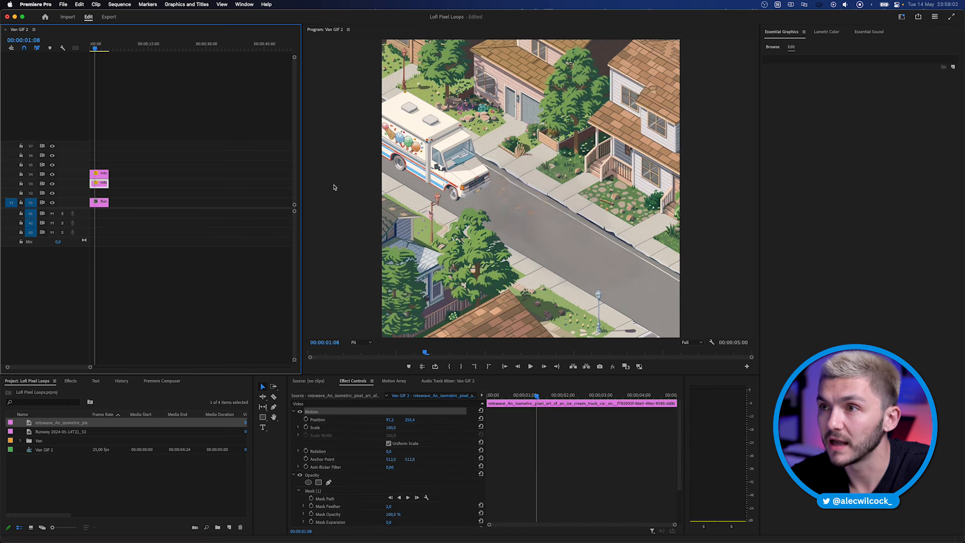
{"action": "left_click_drag", "start_coordinate": [427, 142], "coordinate": [493, 194]}
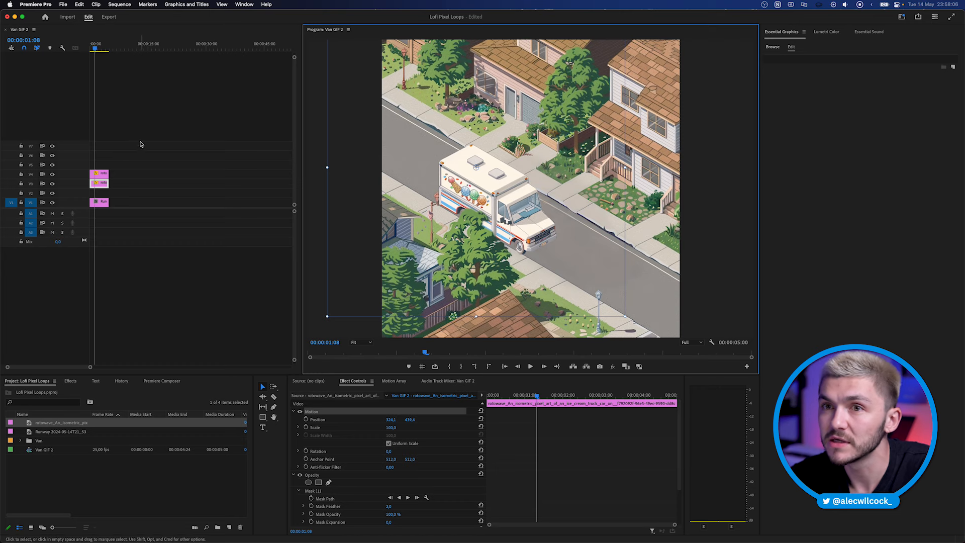
Step: Adjust the feather of the tree's mask on V4 and shift the truck slightly to check the overlap
{"action": "left_click", "coordinate": [103, 174]}
{"action": "left_click", "coordinate": [389, 506]}
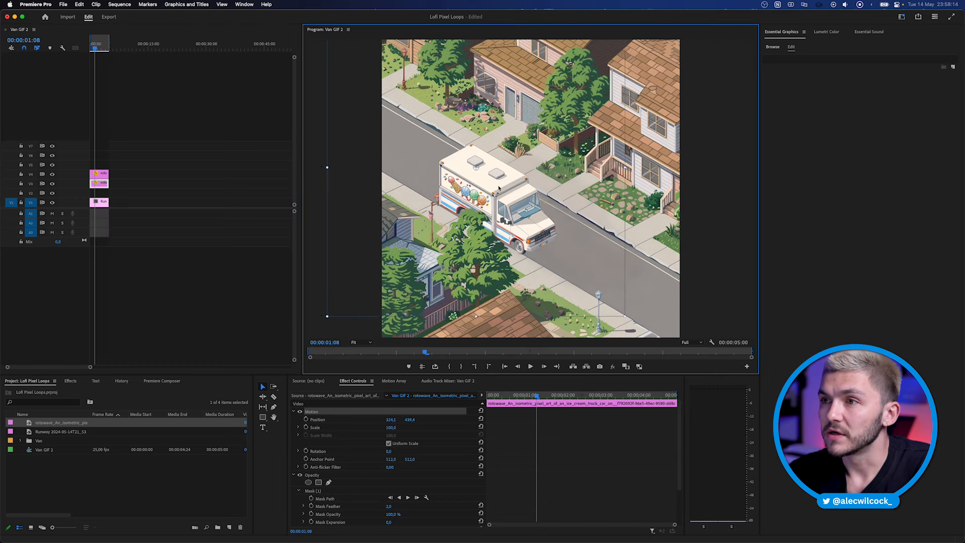
{"action": "left_click_drag", "start_coordinate": [497, 170], "coordinate": [511, 185]}
Step: Reset the V3 truck clip's position and switch off its Opacity effect to reveal the original shadow
{"action": "left_click", "coordinate": [105, 182]}
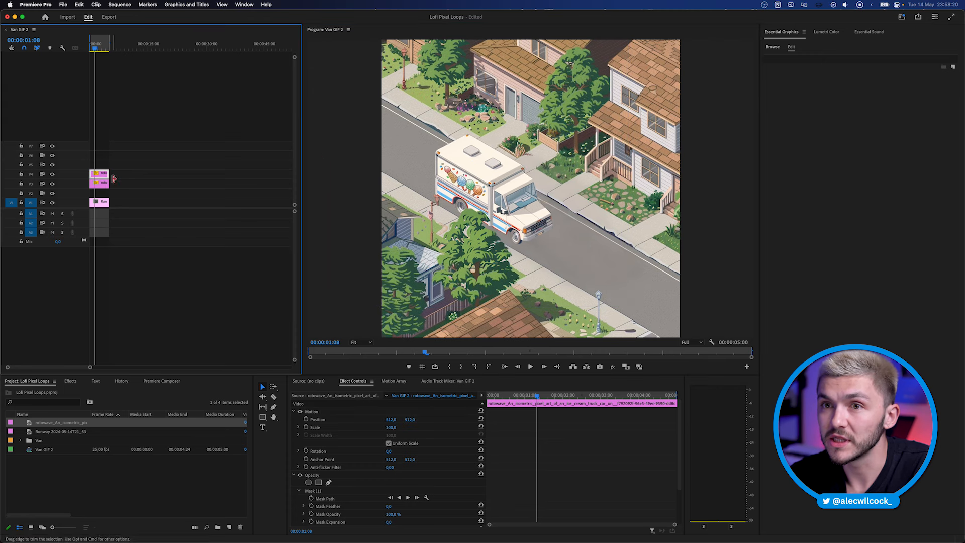
{"action": "left_click", "coordinate": [481, 418]}
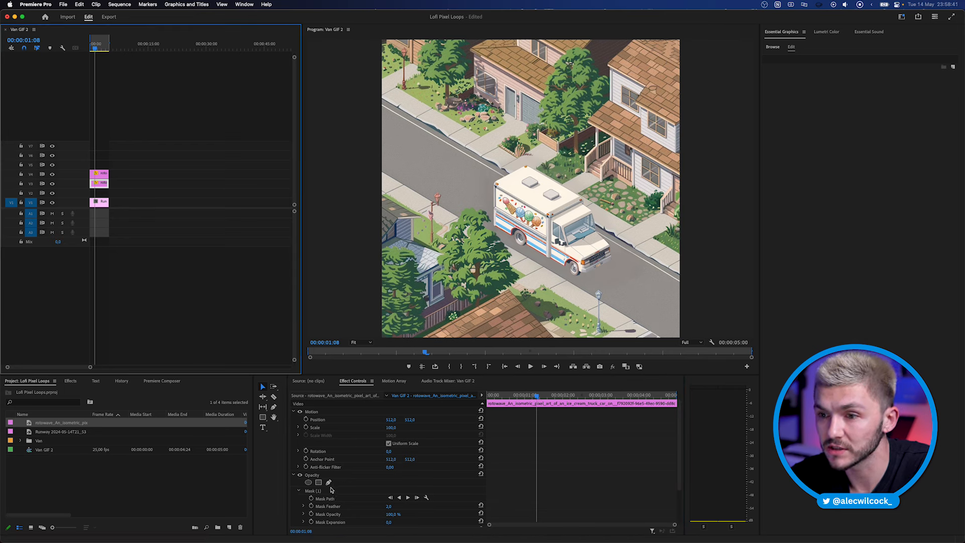
{"action": "left_click", "coordinate": [300, 476]}
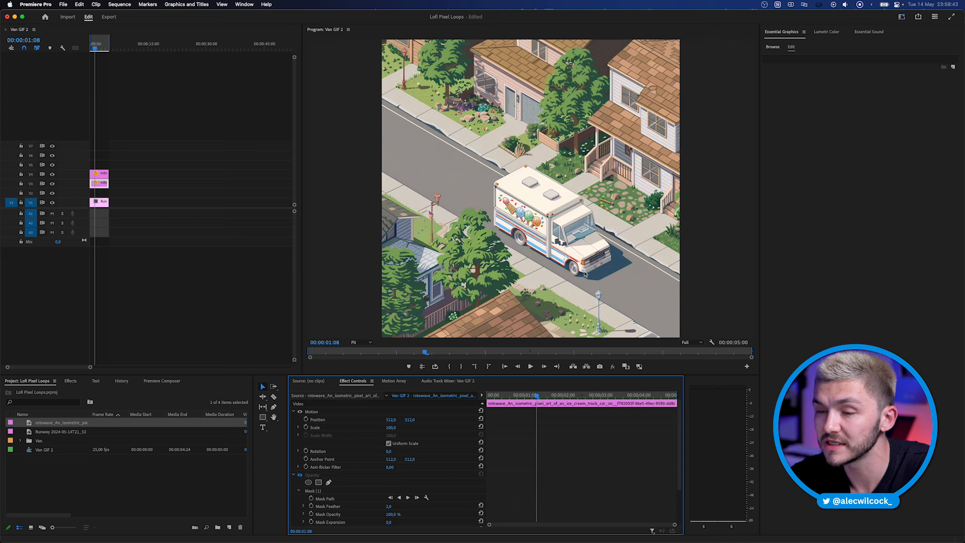
Step: Draw a closed shape with the Pen tool that traces the truck's original shadow and extends beneath its body
{"action": "left_click", "coordinate": [274, 407]}
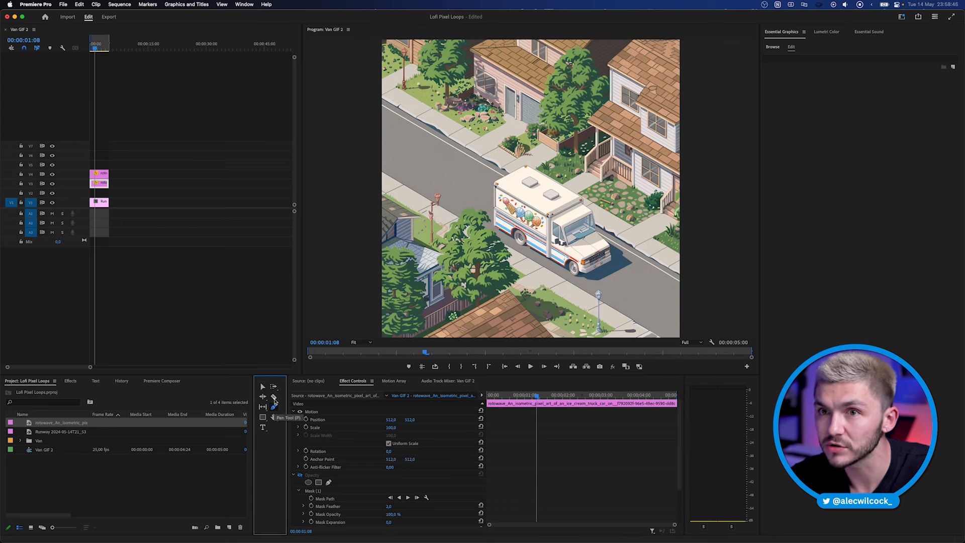
{"action": "left_click", "coordinate": [500, 233]}
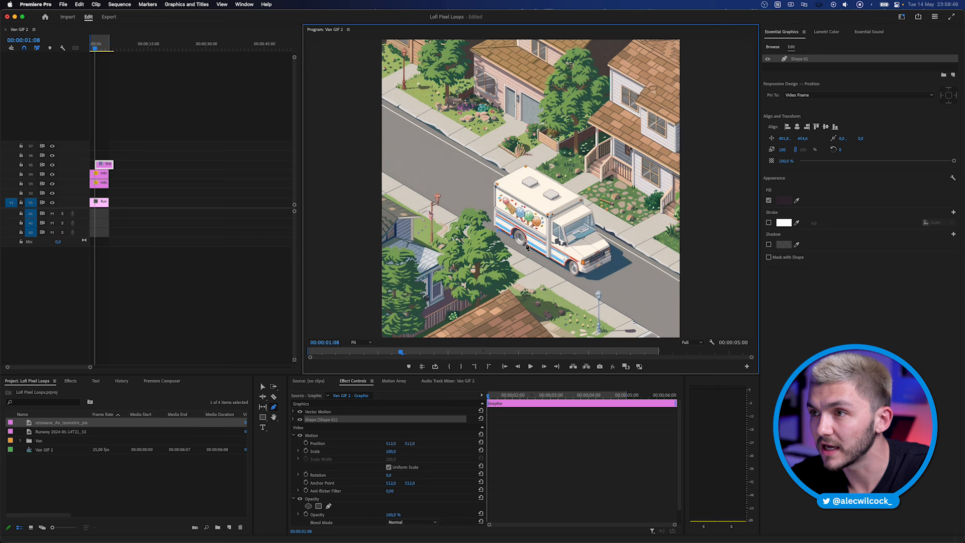
{"action": "left_click", "coordinate": [578, 276]}
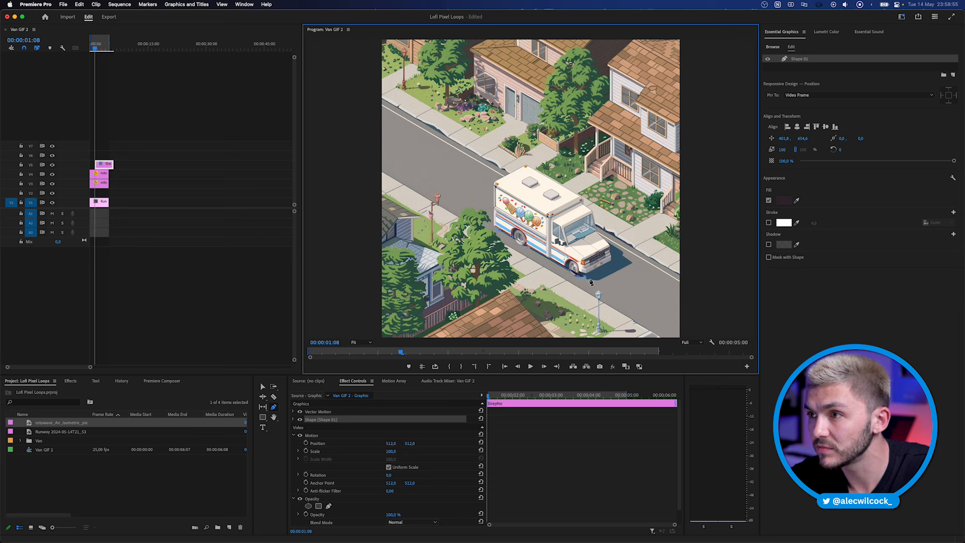
{"action": "left_click", "coordinate": [629, 262]}
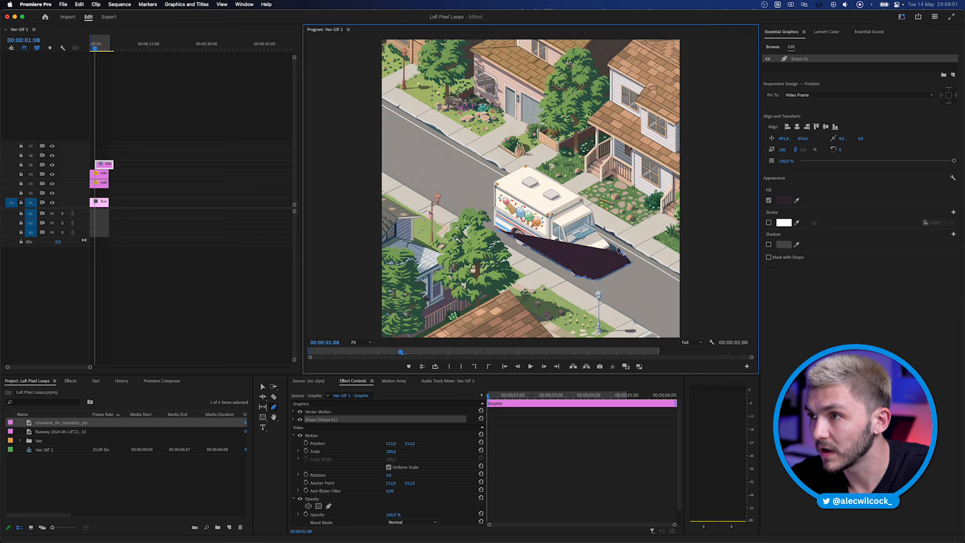
{"action": "left_click", "coordinate": [505, 217]}
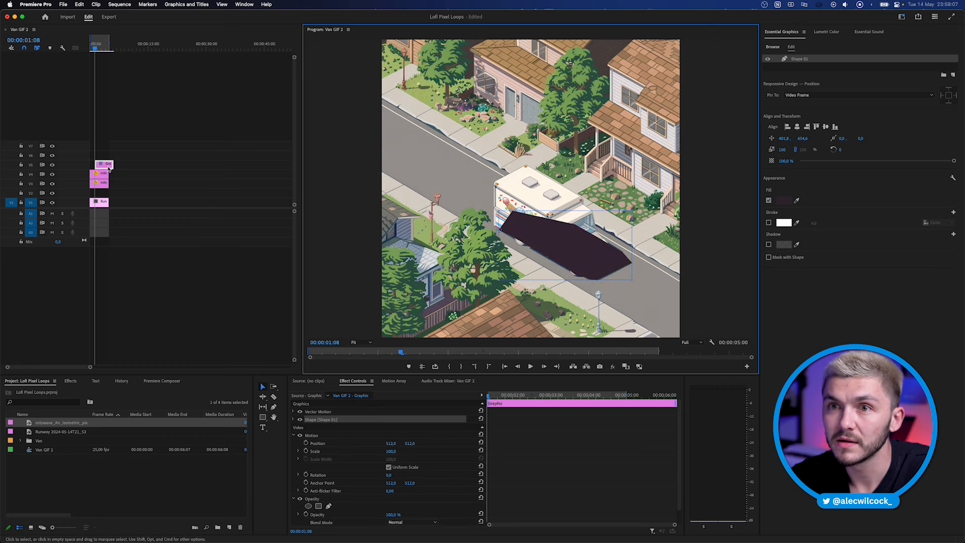
Step: Place the shadow shape on V2 beneath the truck clip and switch the truck's Opacity effect back on
{"action": "left_click_drag", "start_coordinate": [107, 165], "coordinate": [102, 192]}
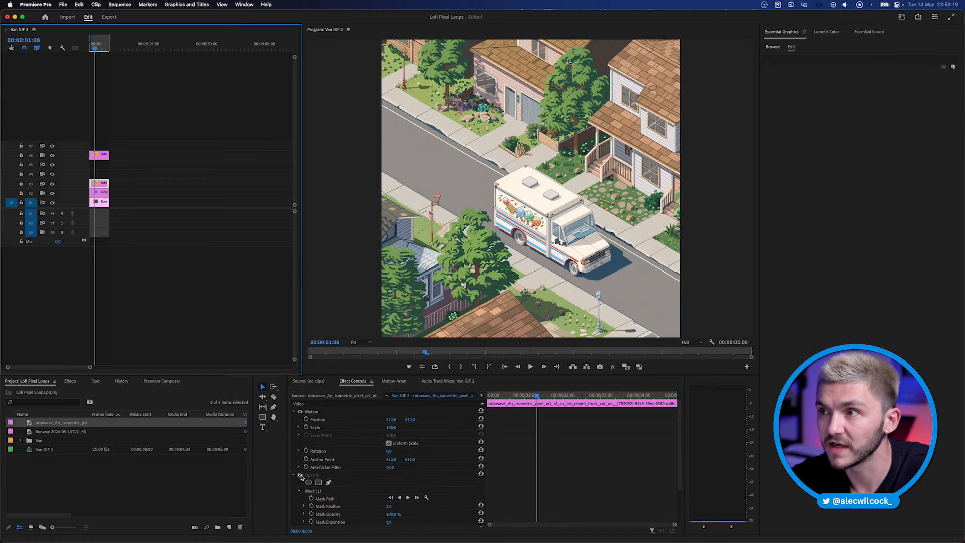
{"action": "left_click", "coordinate": [310, 475]}
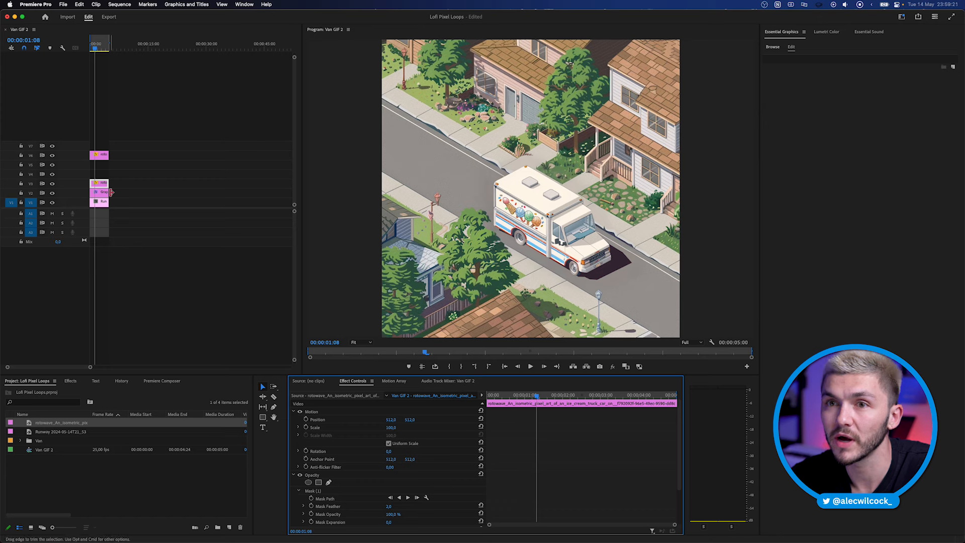
{"action": "scroll", "coordinate": [374, 477], "scroll_direction": "down", "scroll_amount": 3}
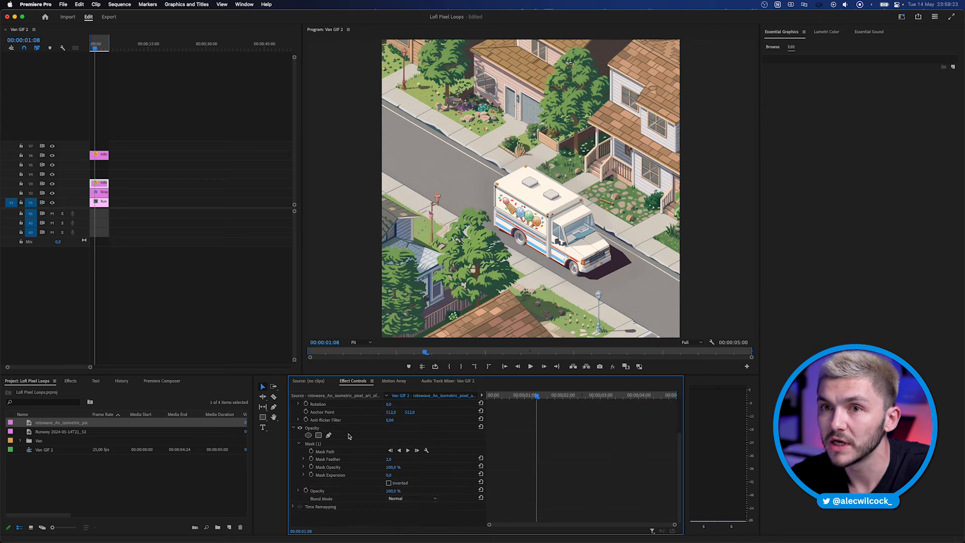
Step: Change the shadow shape's fill to a dark green and lower the clip's opacity to 79%
{"action": "left_click", "coordinate": [101, 192]}
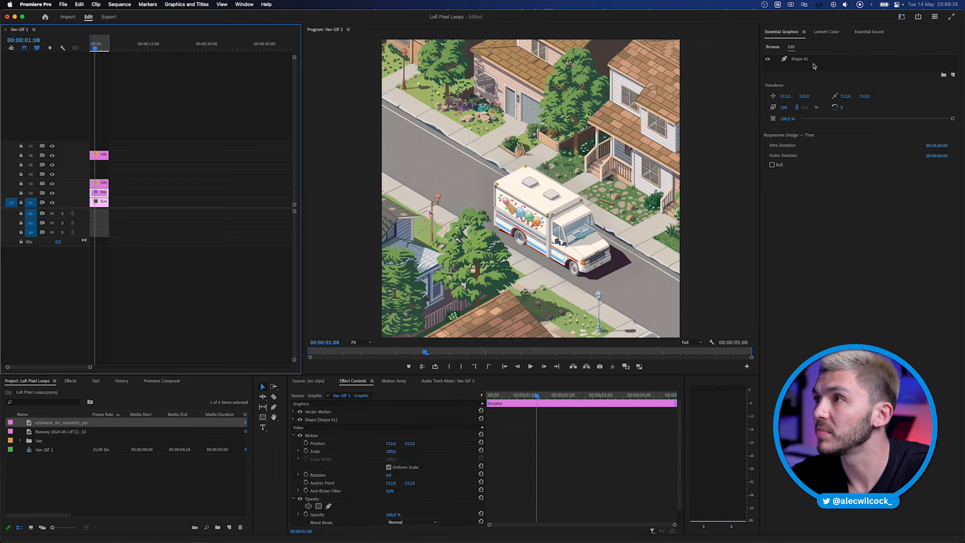
{"action": "left_click", "coordinate": [814, 61]}
{"action": "left_click", "coordinate": [784, 200]}
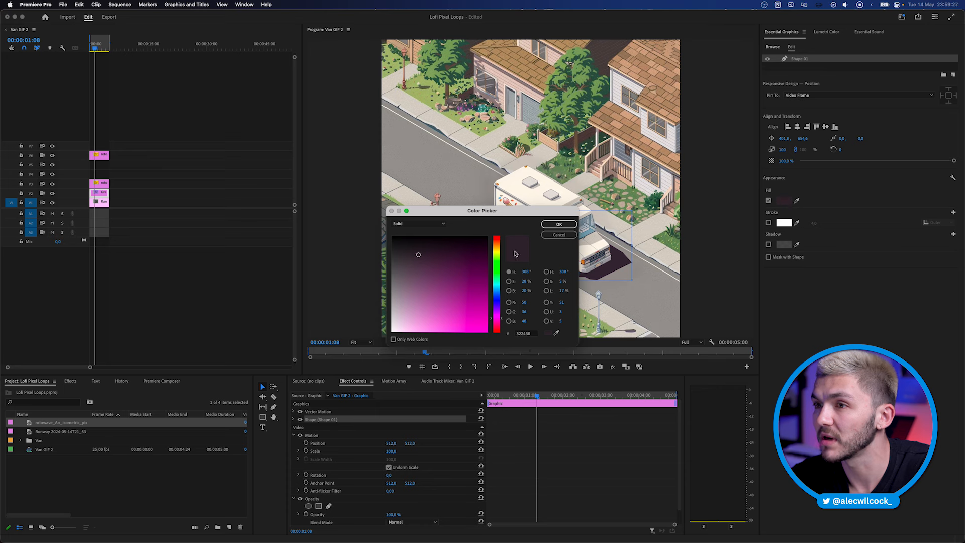
{"action": "left_click_drag", "start_coordinate": [500, 298], "coordinate": [500, 269]}
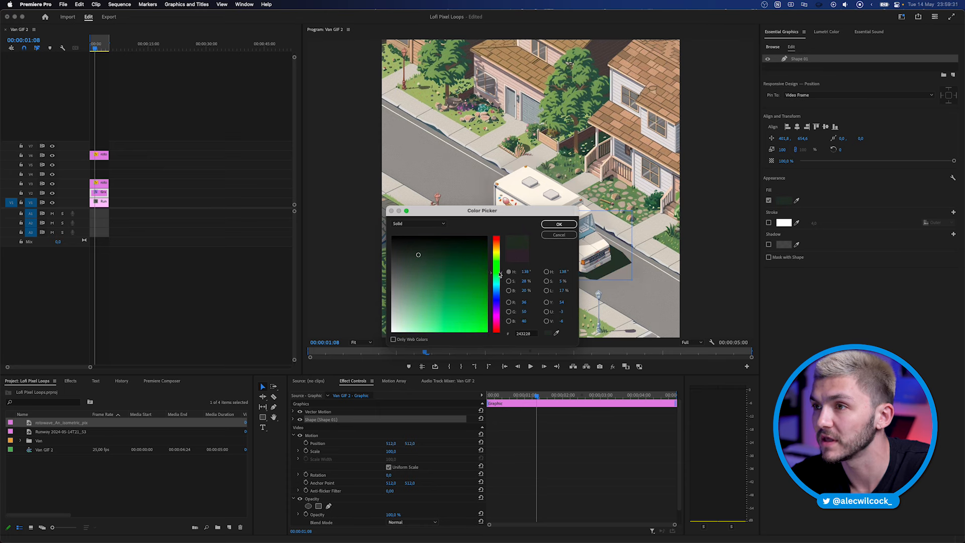
{"action": "left_click", "coordinate": [559, 224]}
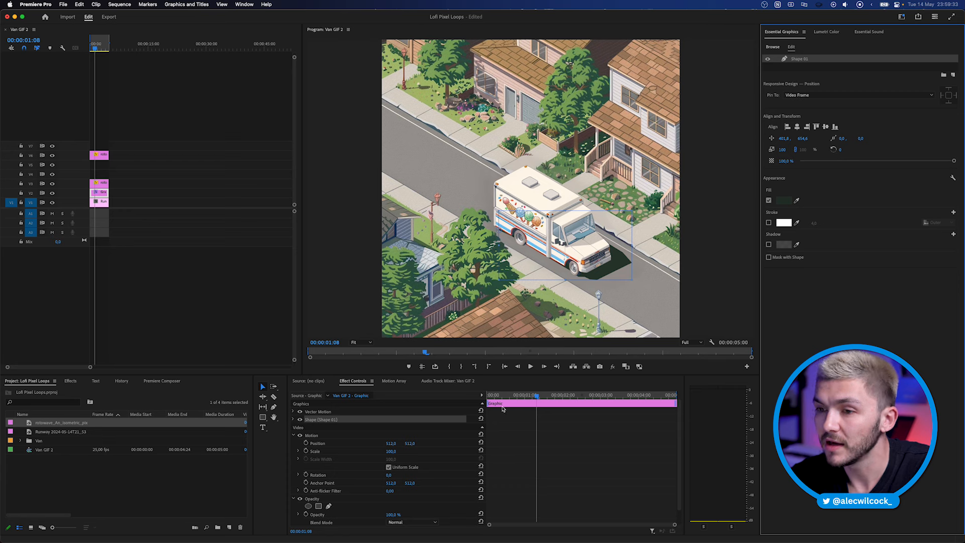
{"action": "left_click_drag", "start_coordinate": [392, 499], "coordinate": [377, 498]}
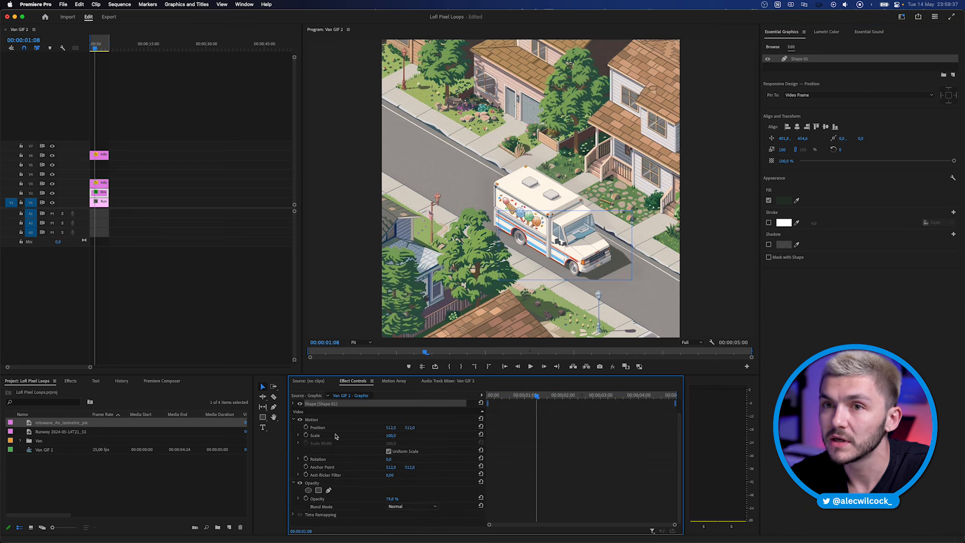
Step: Nest the truck and shadow clips into one sequence named VAN
{"action": "left_click_drag", "start_coordinate": [138, 178], "coordinate": [97, 197]}
{"action": "right_click", "coordinate": [101, 193]}
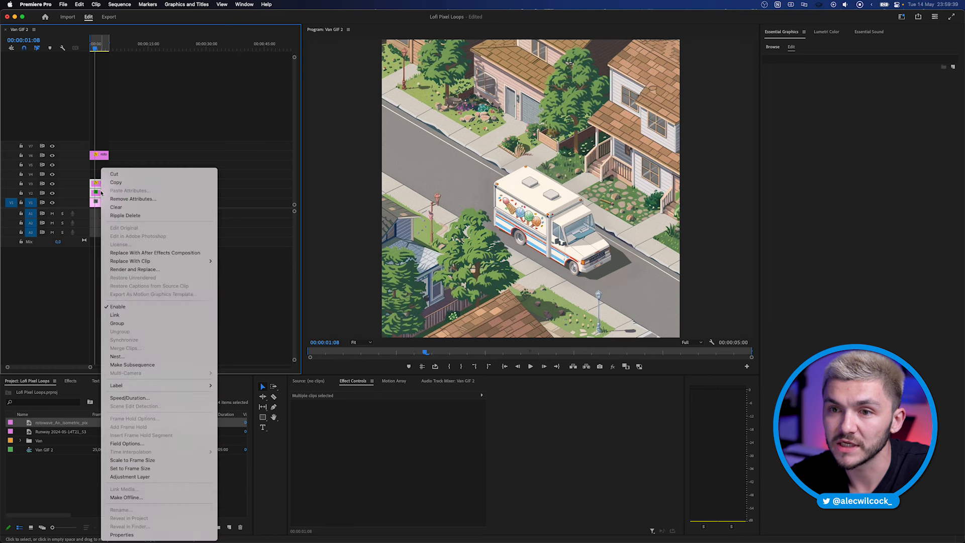
{"action": "left_click", "coordinate": [141, 355]}
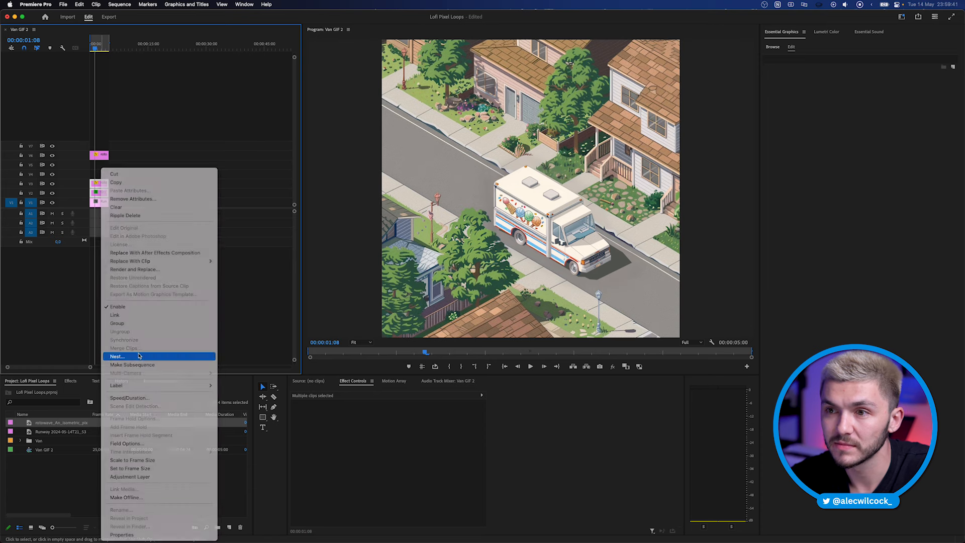
{"action": "type", "text": "VAN"}
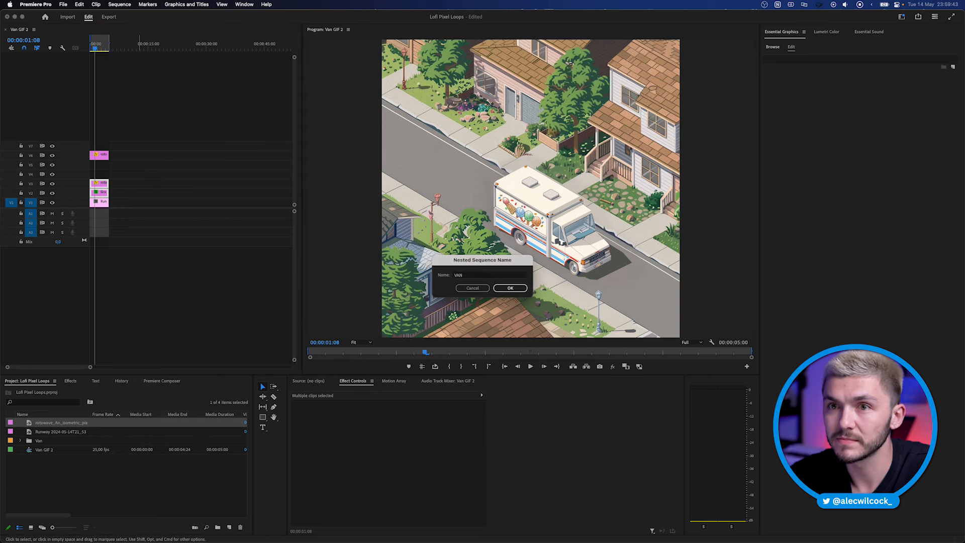
{"action": "key", "text": "Return"}
Step: Move the VAN nest up the road out of frame to about -350, 22 and start keyframing its Position at the first frame
{"action": "left_click_drag", "start_coordinate": [579, 195], "coordinate": [507, 141]}
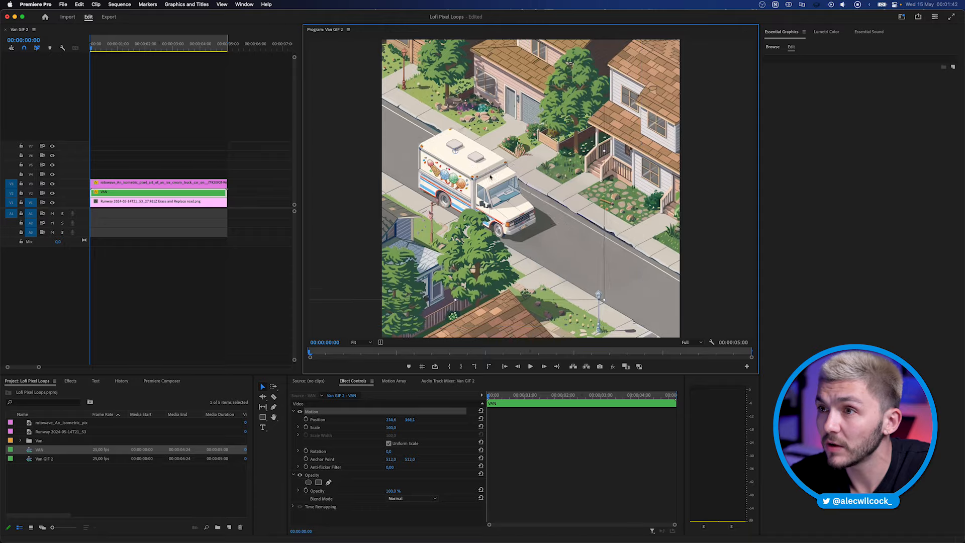
{"action": "left_click_drag", "start_coordinate": [478, 173], "coordinate": [327, 91]}
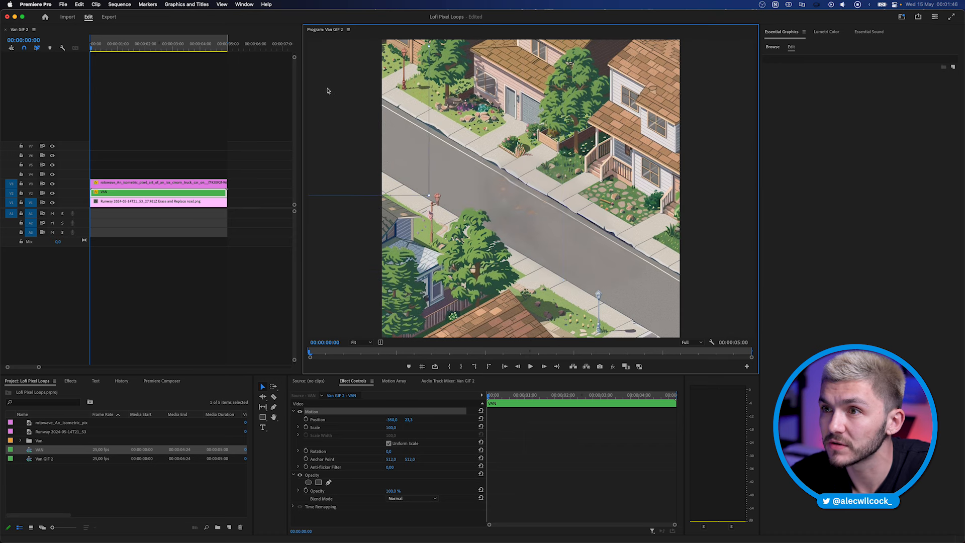
{"action": "left_click", "coordinate": [306, 419]}
Step: At 00:00:04:24, move the VAN nest down the road out of frame to about 1156, 909, adding an end Position keyframe
{"action": "left_click", "coordinate": [509, 396]}
{"action": "left_click_drag", "start_coordinate": [510, 396], "coordinate": [674, 397]}
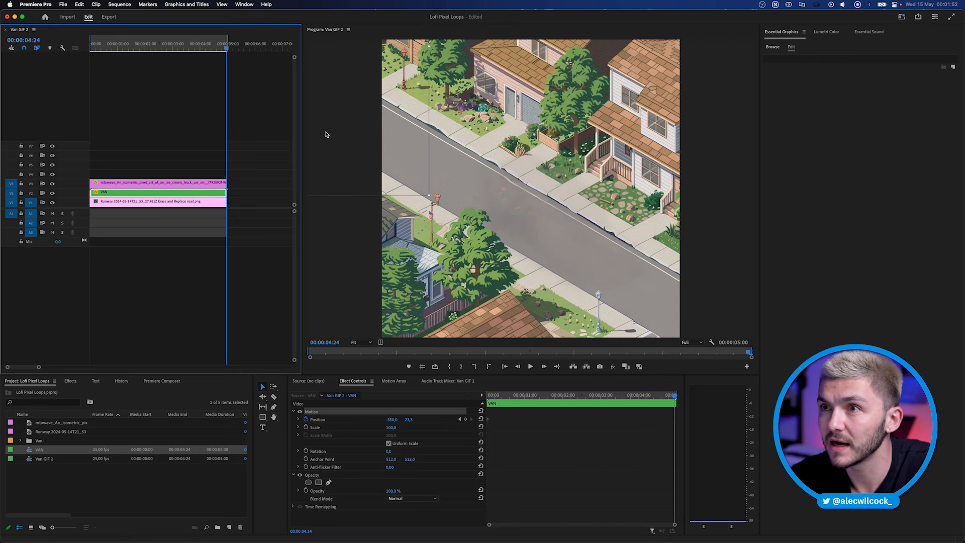
{"action": "left_click_drag", "start_coordinate": [335, 99], "coordinate": [686, 324]}
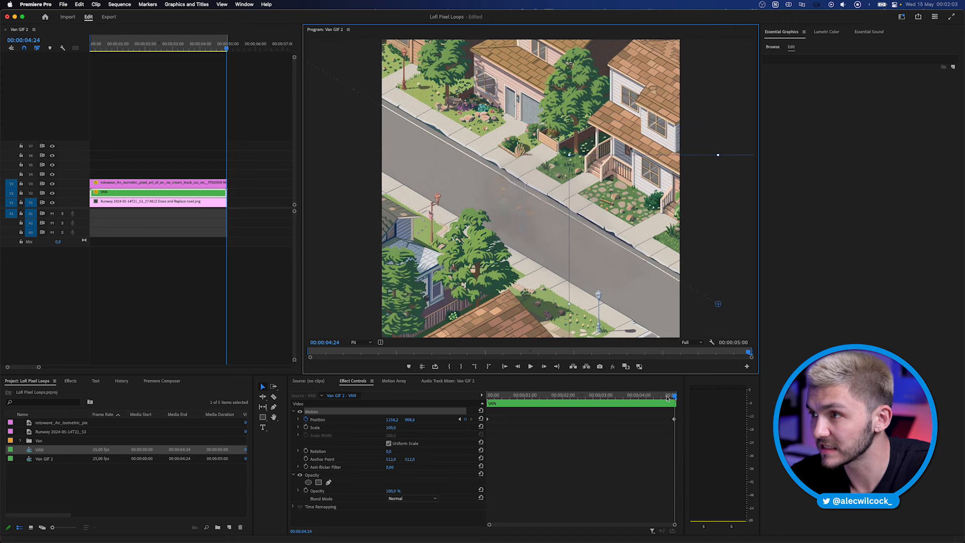
Step: Adjust the VAN nest's Position at the first frame to about -333, 0 and scrub to 00:00:02:01 to check its path
{"action": "left_click_drag", "start_coordinate": [667, 399], "coordinate": [489, 397]}
{"action": "left_click", "coordinate": [375, 148]}
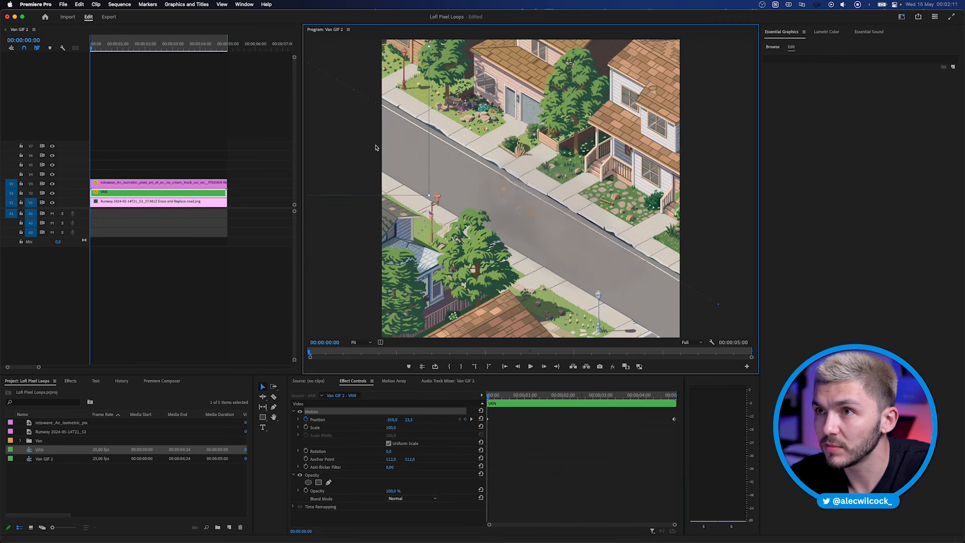
{"action": "left_click_drag", "start_coordinate": [375, 147], "coordinate": [380, 141]}
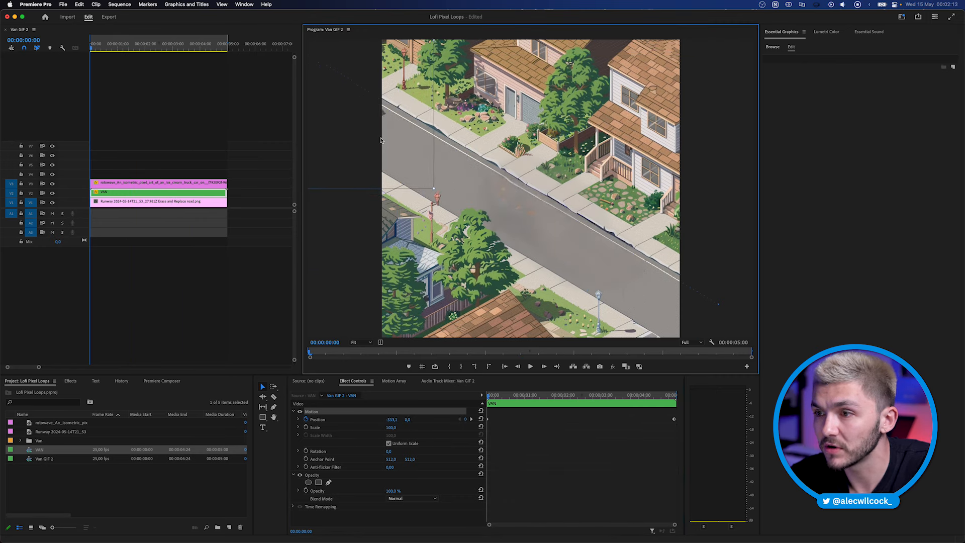
{"action": "left_click_drag", "start_coordinate": [490, 396], "coordinate": [565, 396]}
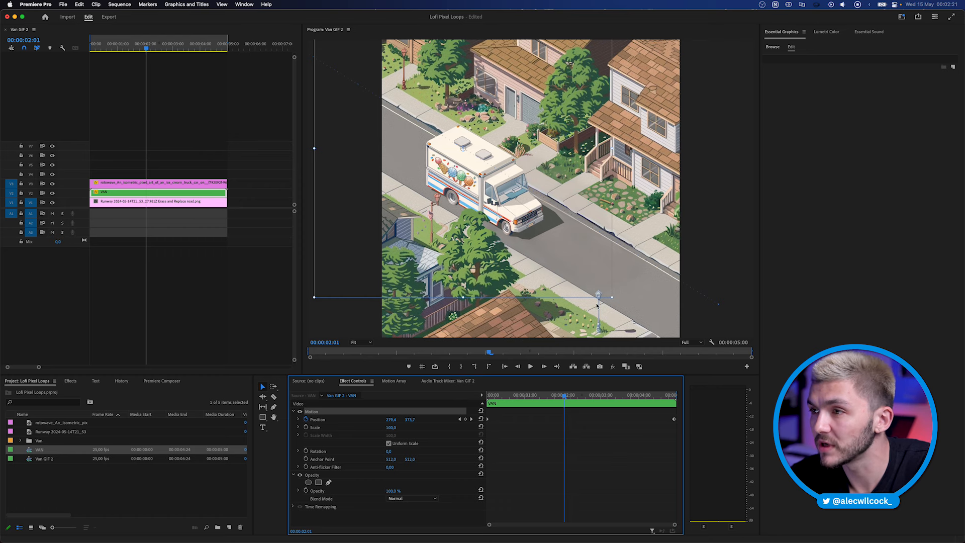
Step: Nudge the VAN nest to follow the road at 00:00:03:03 and farther along its path, adding Position keyframes, and play it back
{"action": "left_click_drag", "start_coordinate": [571, 397], "coordinate": [605, 396]}
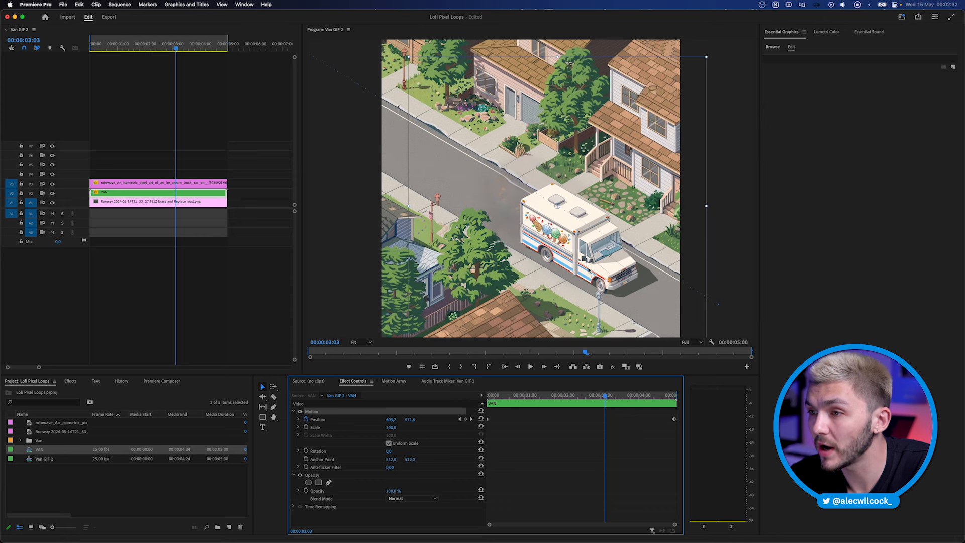
{"action": "left_click_drag", "start_coordinate": [589, 262], "coordinate": [593, 262]}
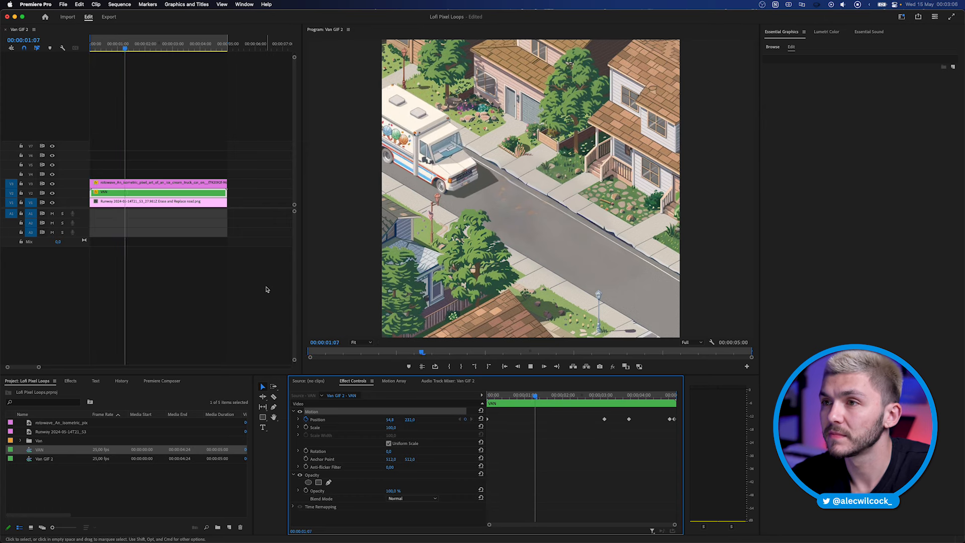
{"action": "key", "text": "space"}
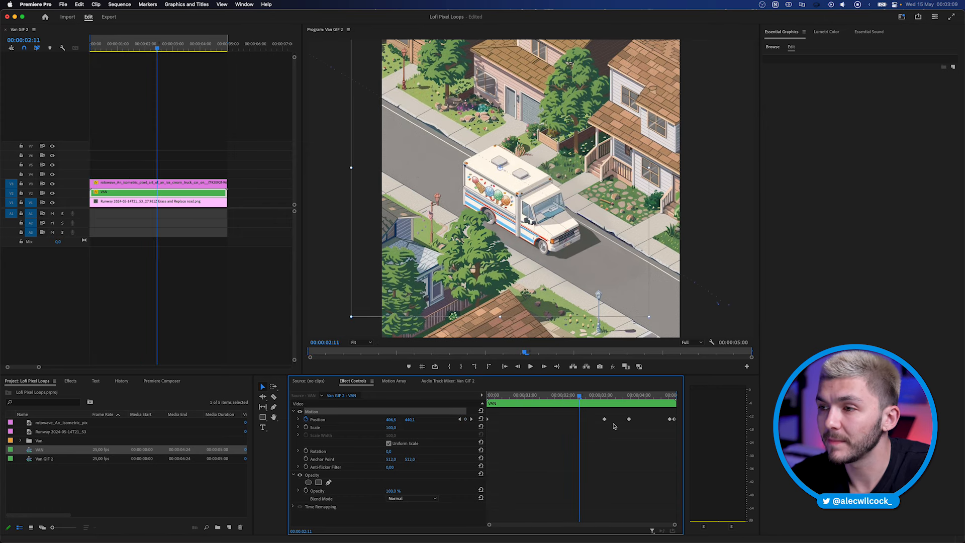
Step: At 00:00:01:22, nudge the VAN nest's Position to about 245, 330 and play the animation from the start
{"action": "left_click_drag", "start_coordinate": [579, 396], "coordinate": [558, 397]}
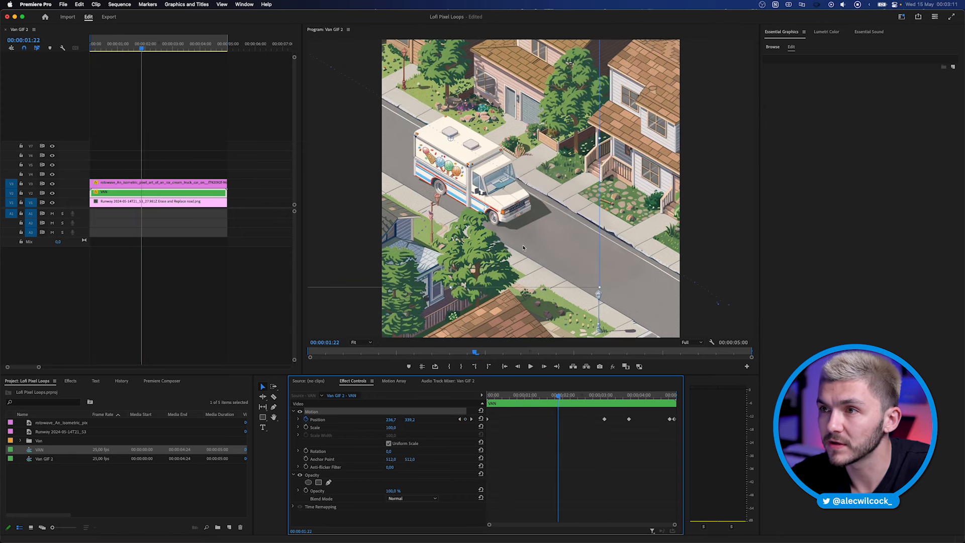
{"action": "left_click_drag", "start_coordinate": [479, 185], "coordinate": [480, 181]}
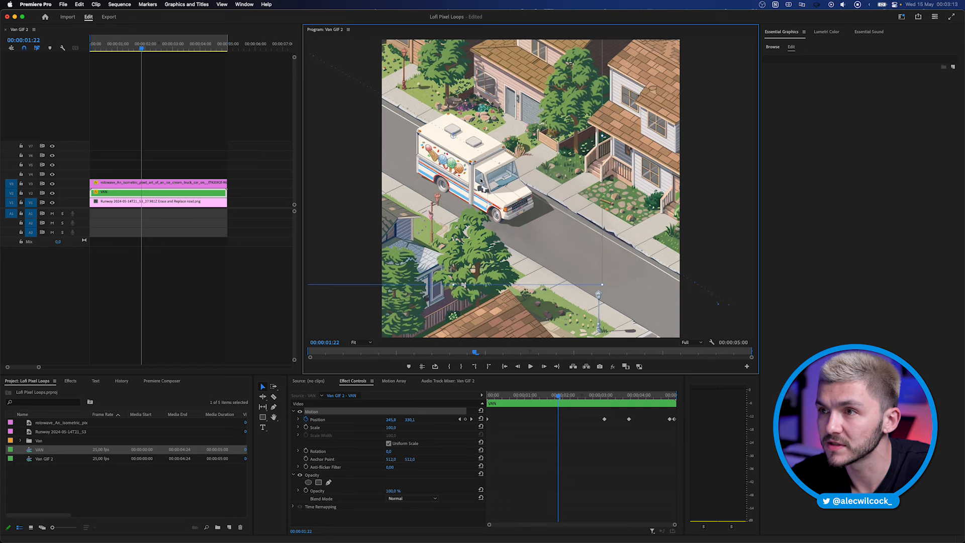
{"action": "left_click", "coordinate": [556, 365]}
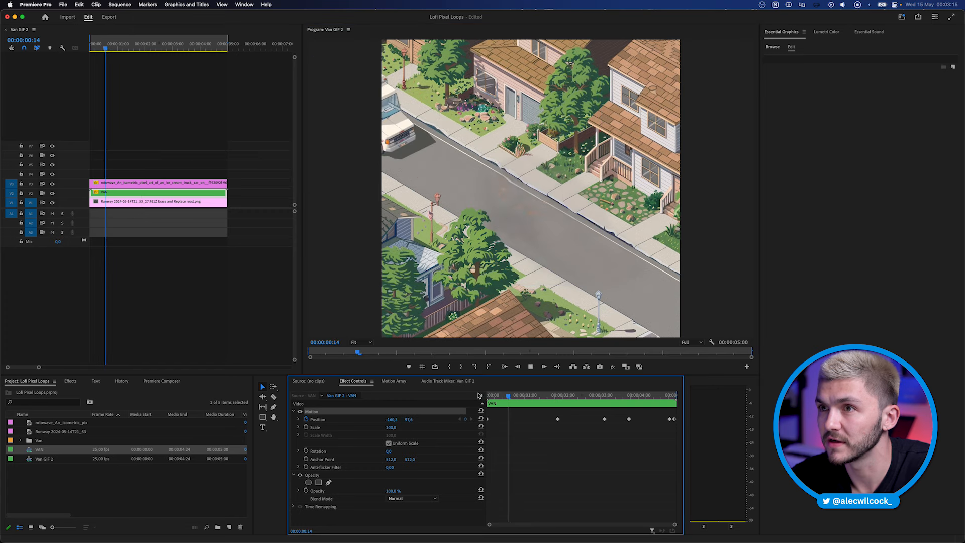
{"action": "left_click", "coordinate": [479, 395]}
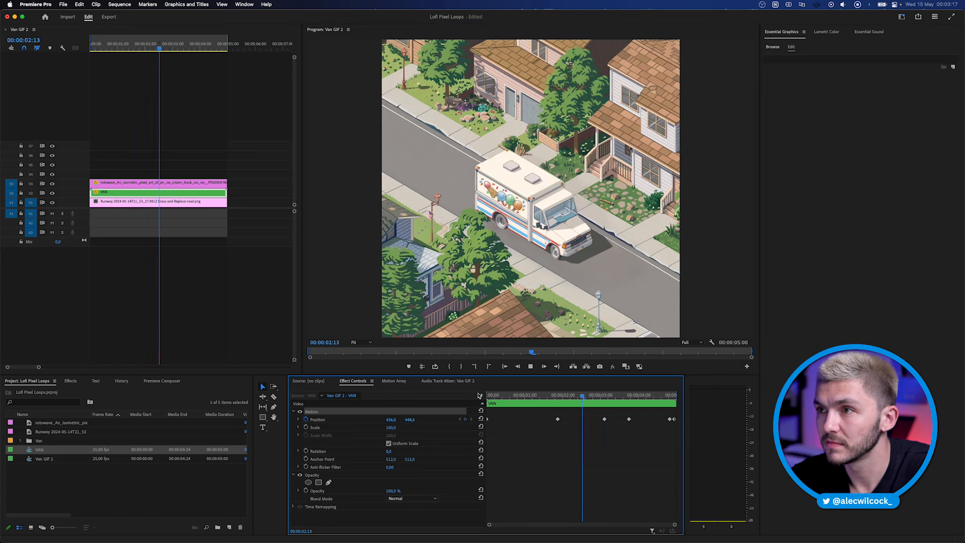
{"action": "key", "text": "space"}
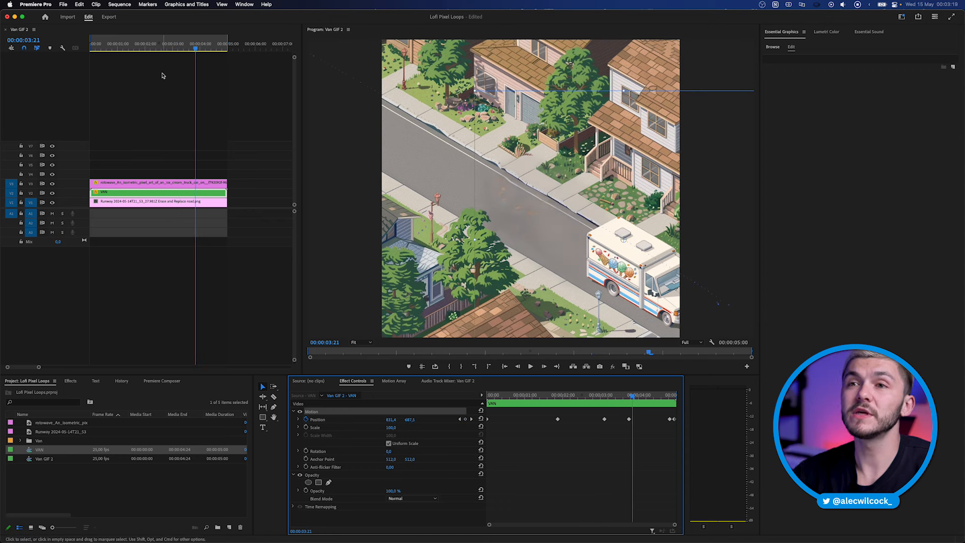
Step: Create a 1024 x 1024, 25 fps adjustment layer and place it above all clips in the Van GIF 2 sequence
{"action": "left_click_drag", "start_coordinate": [157, 49], "coordinate": [129, 49]}
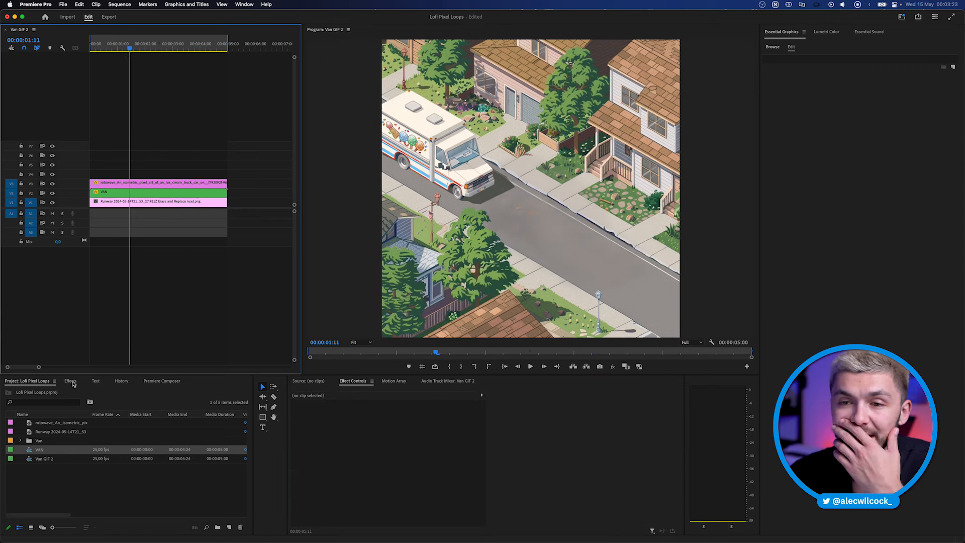
{"action": "left_click", "coordinate": [229, 528]}
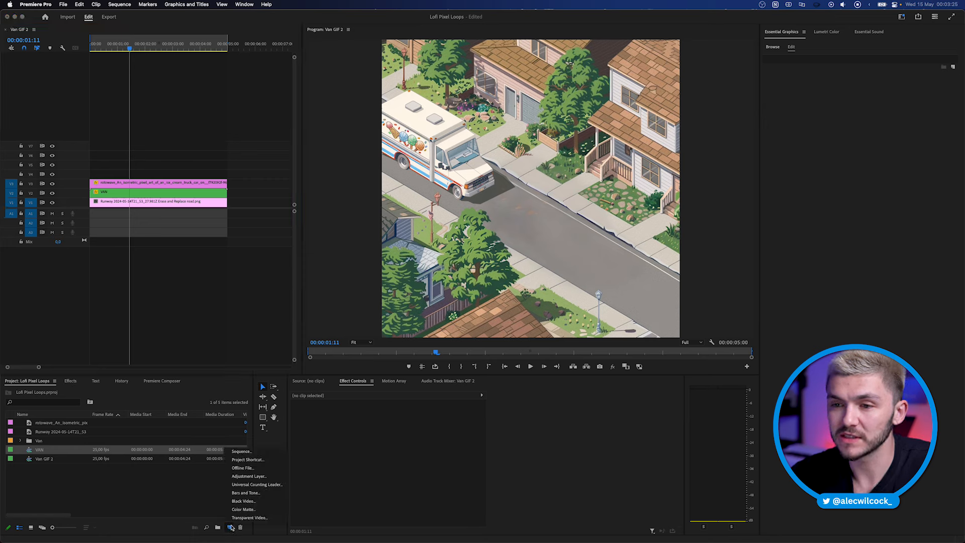
{"action": "left_click", "coordinate": [252, 478]}
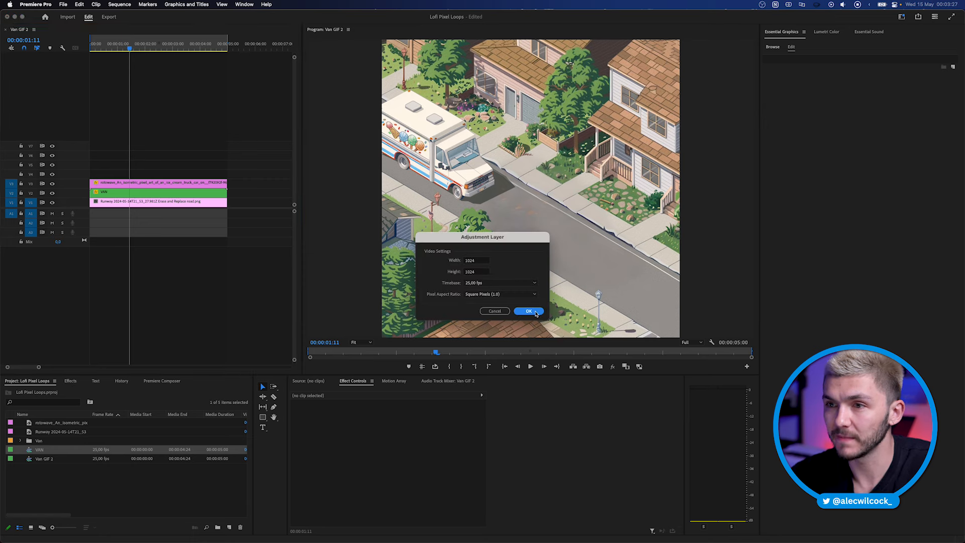
{"action": "left_click", "coordinate": [534, 312]}
{"action": "left_click_drag", "start_coordinate": [62, 419], "coordinate": [130, 173]}
Step: Apply the Mosaic video effect to the adjustment layer
{"action": "left_click", "coordinate": [70, 380]}
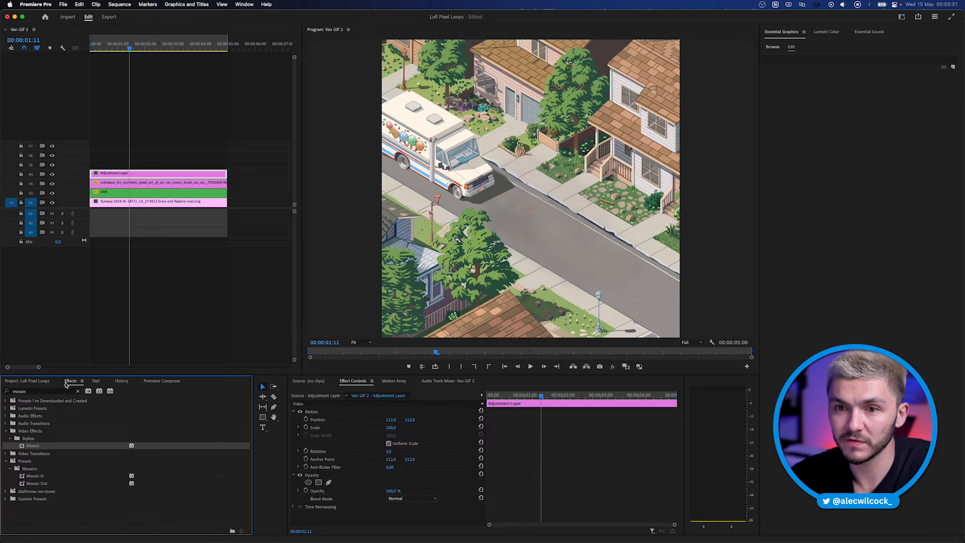
{"action": "left_click", "coordinate": [51, 391]}
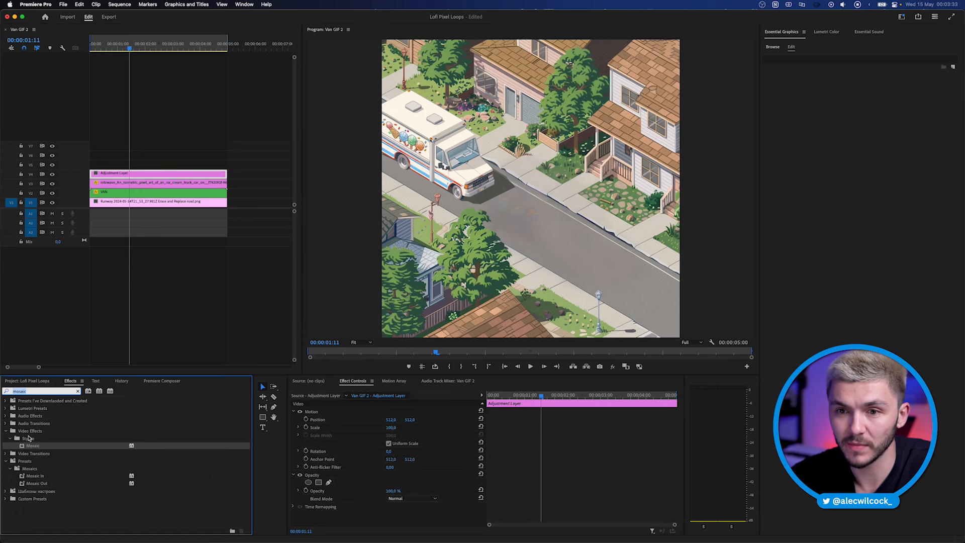
{"action": "left_click_drag", "start_coordinate": [35, 447], "coordinate": [164, 175]}
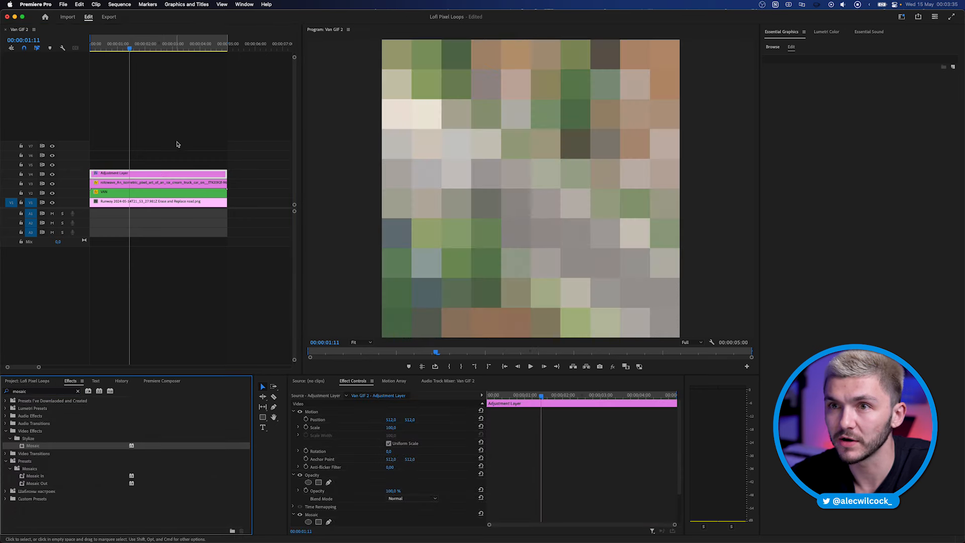
{"action": "left_click", "coordinate": [168, 172]}
Step: Set the Mosaic effect's Horizontal Blocks and Vertical Blocks to 300 each
{"action": "scroll", "coordinate": [453, 465], "scroll_direction": "down", "scroll_amount": 2}
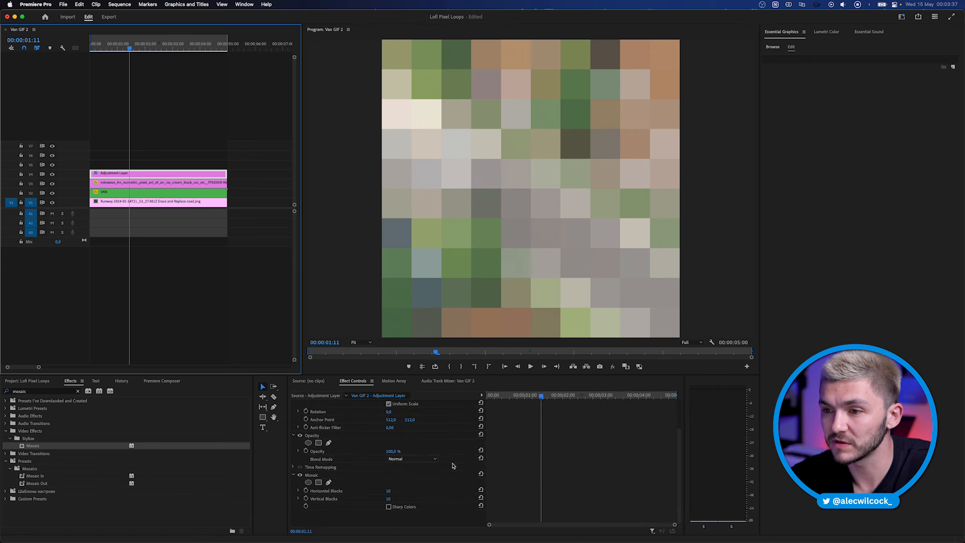
{"action": "left_click", "coordinate": [389, 491]}
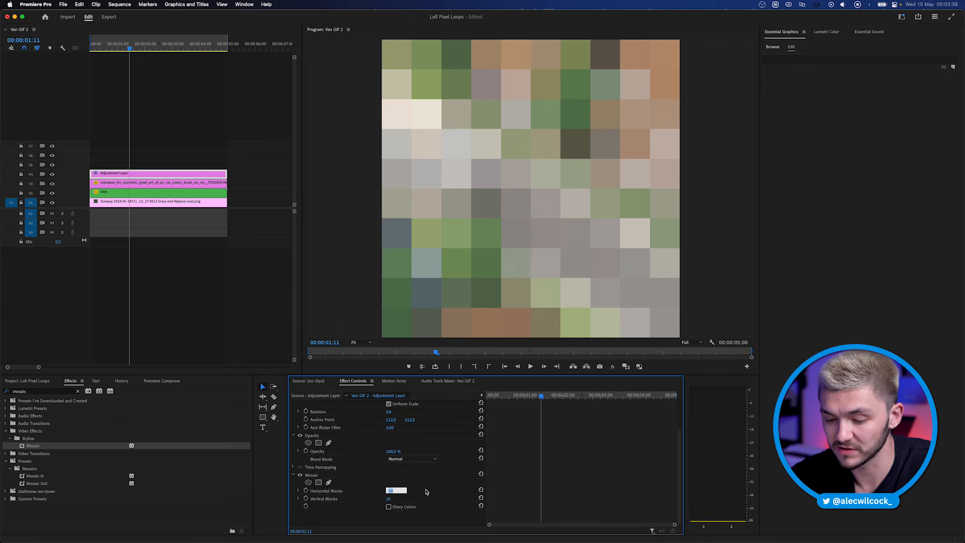
{"action": "type", "text": "300"}
{"action": "key", "text": "Return"}
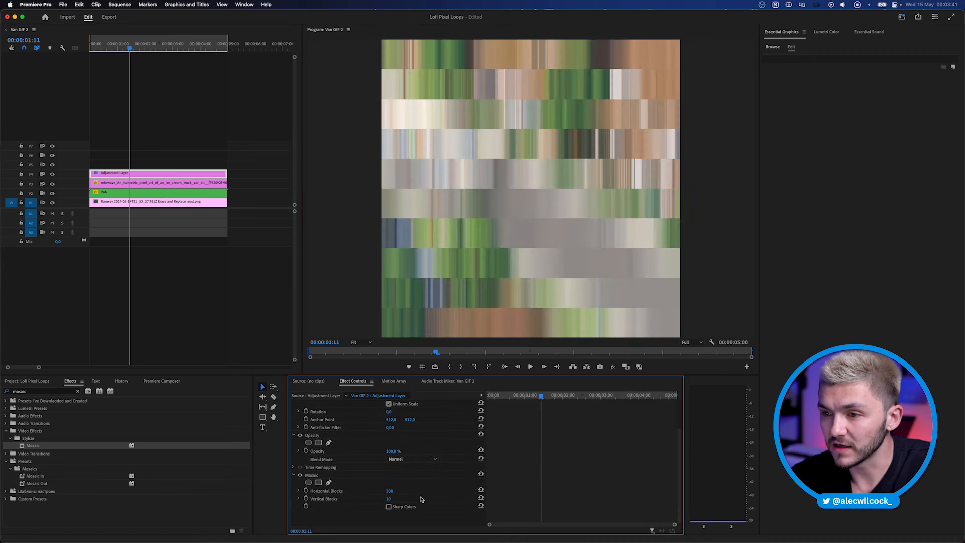
{"action": "left_click", "coordinate": [389, 498]}
{"action": "type", "text": "300"}
{"action": "key", "text": "Return"}
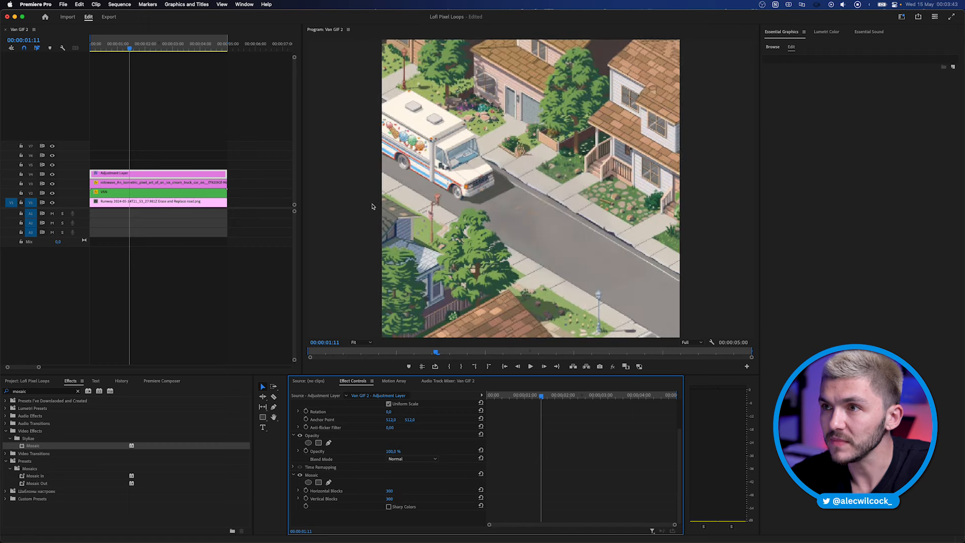
Step: Inspect the pixelated scene full screen around 00:00:02:00 and scrub through the truck's movement
{"action": "mouse_move", "coordinate": [132, 54]}
{"action": "left_mouse_down"}
{"action": "mouse_move", "coordinate": [98, 50]}
{"action": "mouse_move", "coordinate": [166, 50]}
{"action": "mouse_move", "coordinate": [145, 53]}
{"action": "left_mouse_up"}
{"action": "key", "text": "ctrl+grave"}
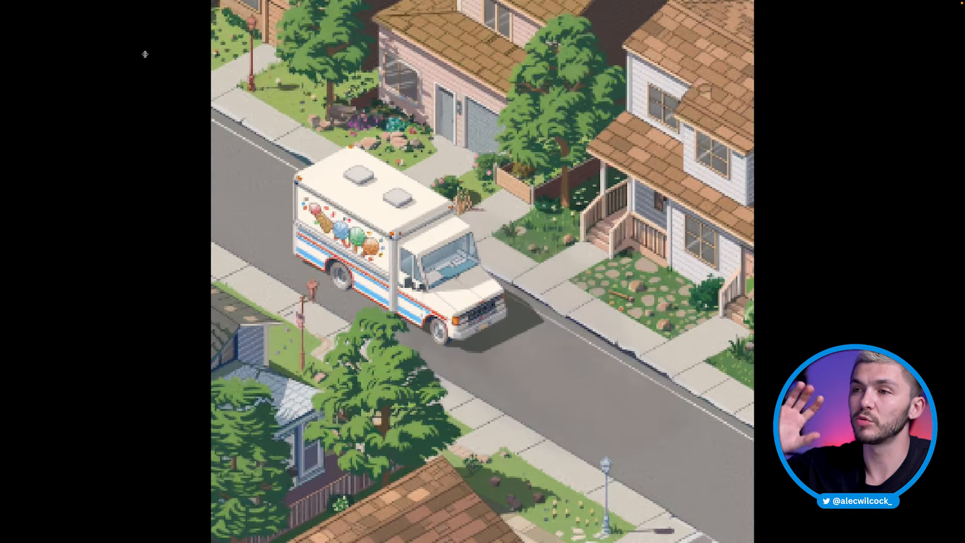
{"action": "key", "text": "ctrl+grave"}
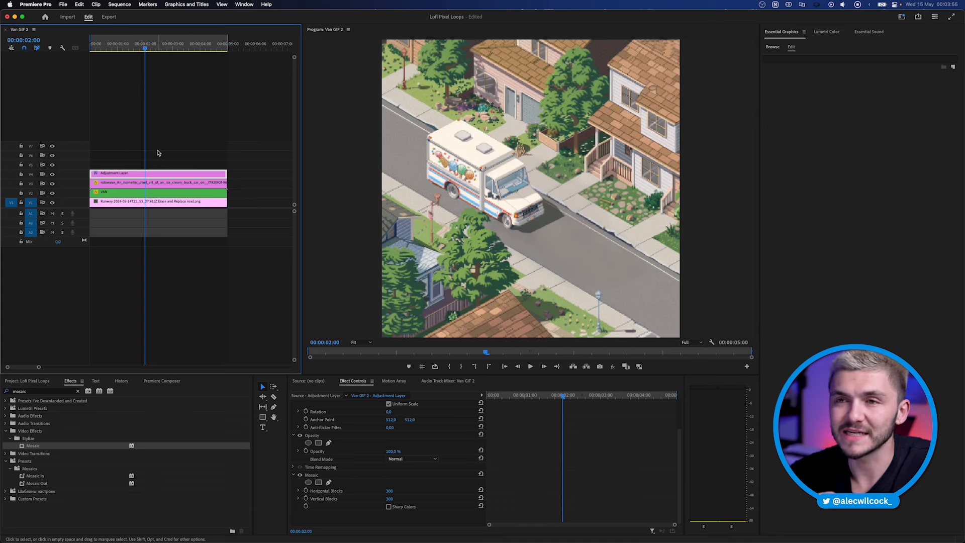
{"action": "left_click", "coordinate": [139, 48]}
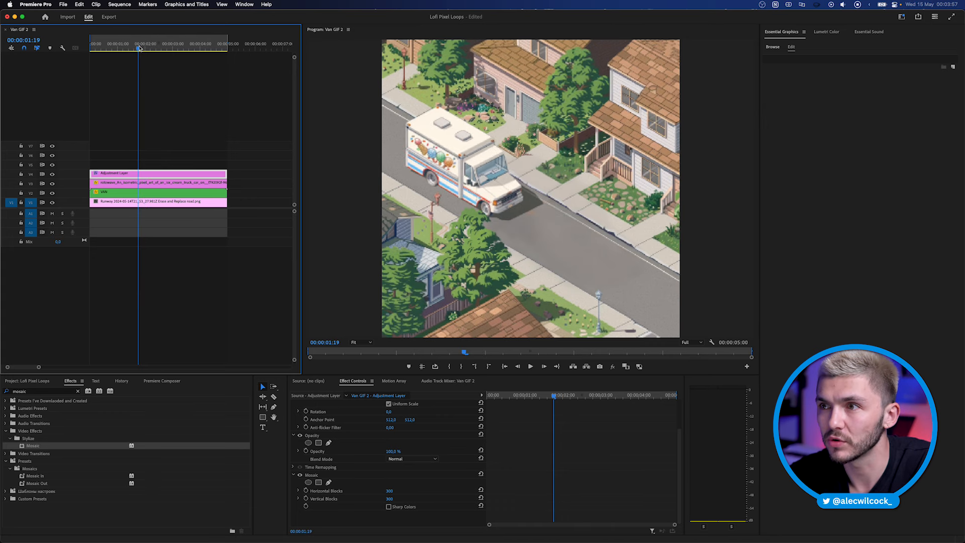
{"action": "left_click_drag", "start_coordinate": [140, 47], "coordinate": [156, 47]}
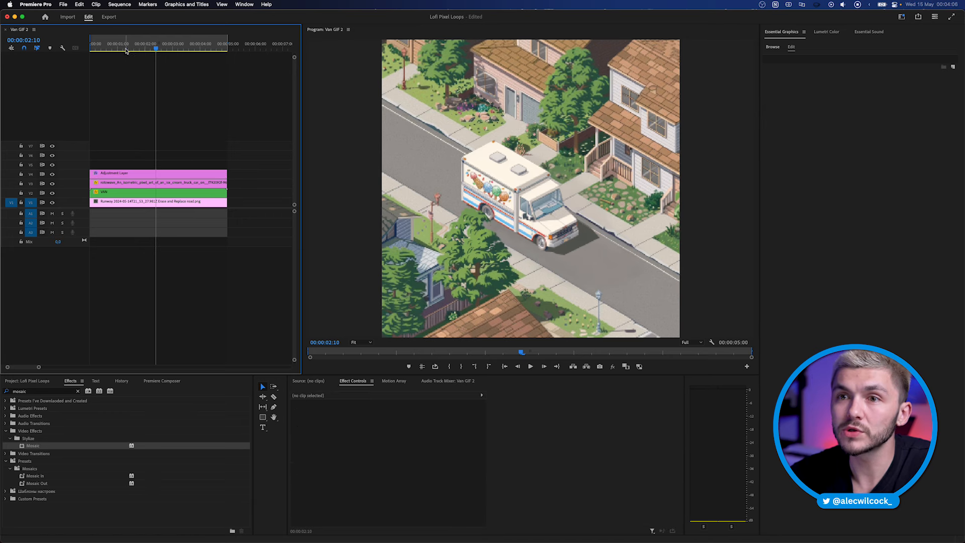
Step: Review the VAN nest's movement up to 00:00:02:05 and apply the Distort Transform effect to the nest
{"action": "left_click", "coordinate": [125, 45]}
{"action": "left_click", "coordinate": [127, 194]}
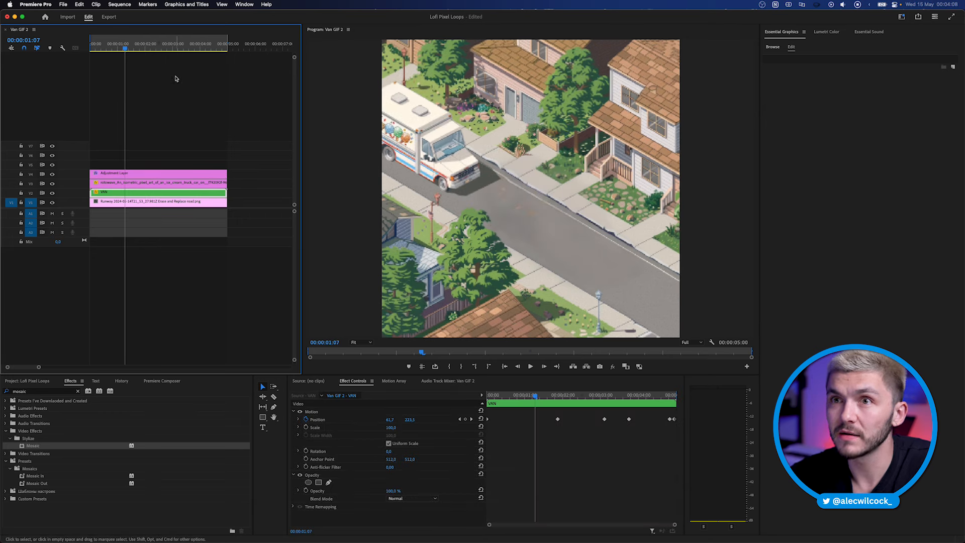
{"action": "left_click", "coordinate": [102, 47]}
{"action": "left_click_drag", "start_coordinate": [102, 47], "coordinate": [150, 50]}
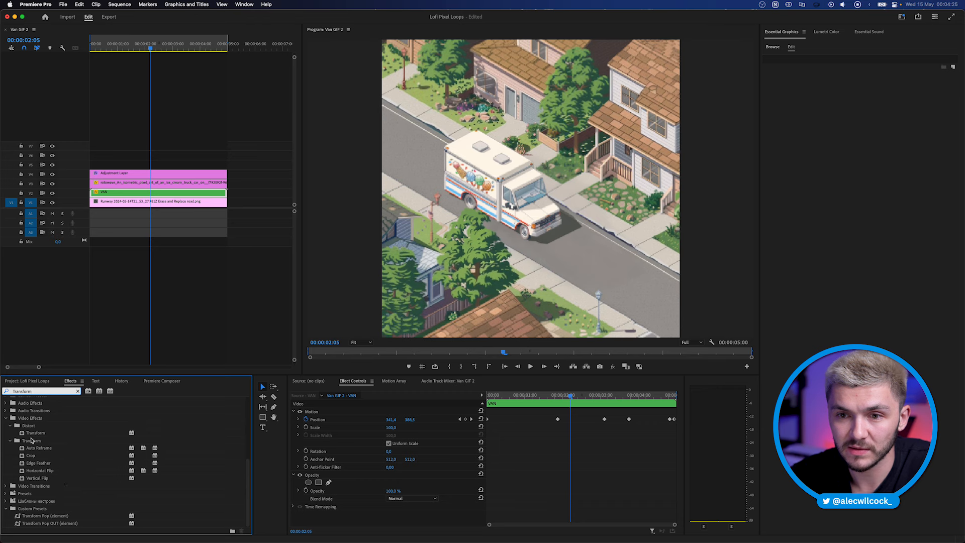
{"action": "left_click_drag", "start_coordinate": [33, 433], "coordinate": [160, 193]}
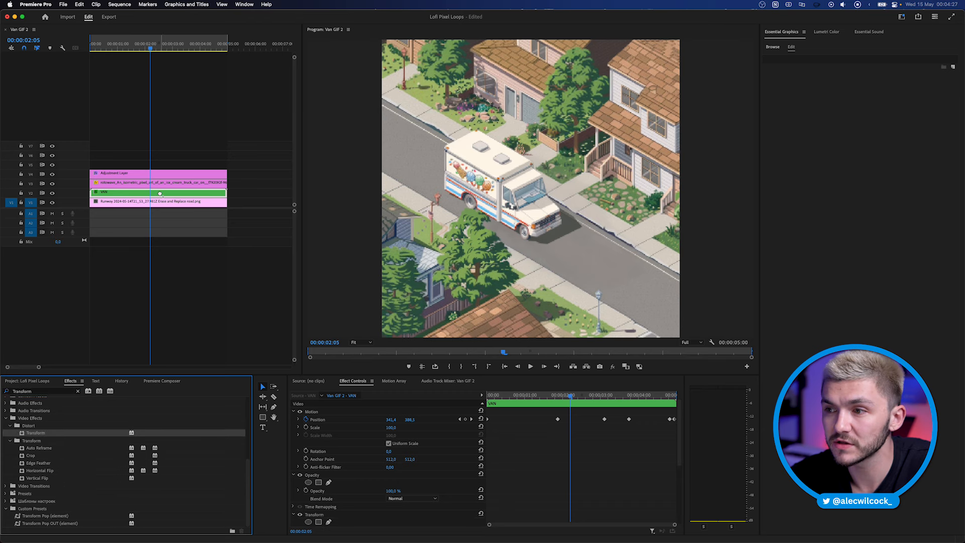
Step: Start keyframing the Transform effect's Position at the VAN nest's first frame and set its vertical value to 513 at 00:00:00:01
{"action": "left_click_drag", "start_coordinate": [527, 395], "coordinate": [478, 398]}
{"action": "scroll", "coordinate": [495, 439], "scroll_direction": "down", "scroll_amount": 5}
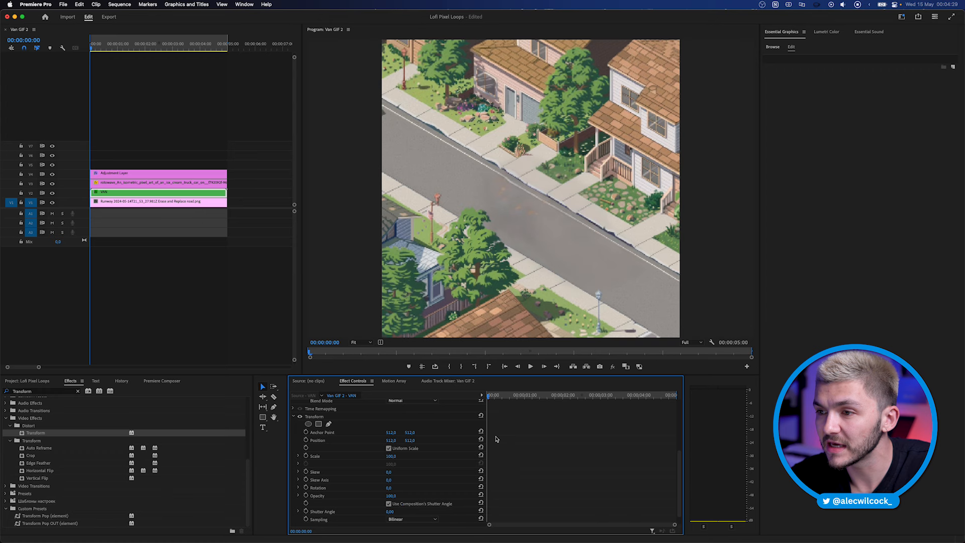
{"action": "scroll", "coordinate": [496, 438], "scroll_direction": "up", "scroll_amount": 1}
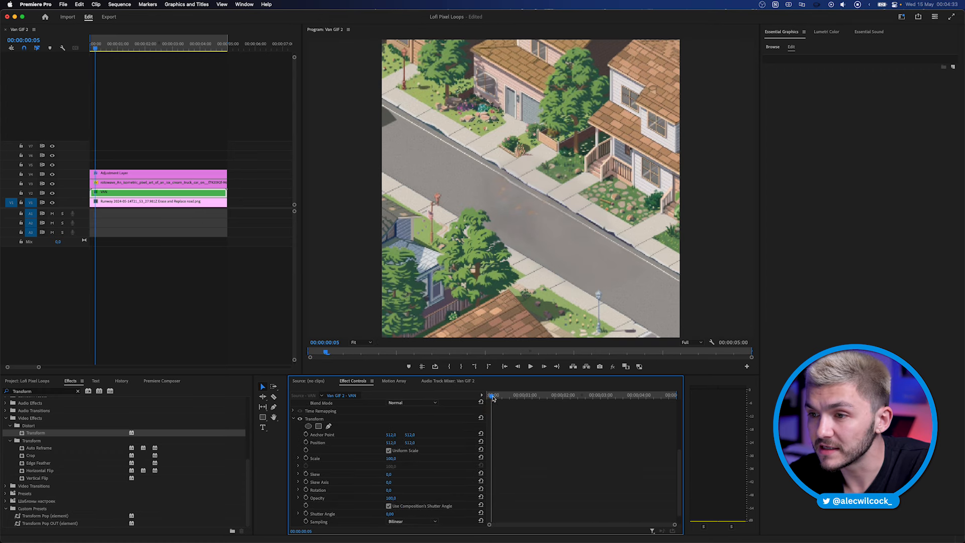
{"action": "left_click", "coordinate": [306, 442]}
{"action": "key", "text": "Right"}
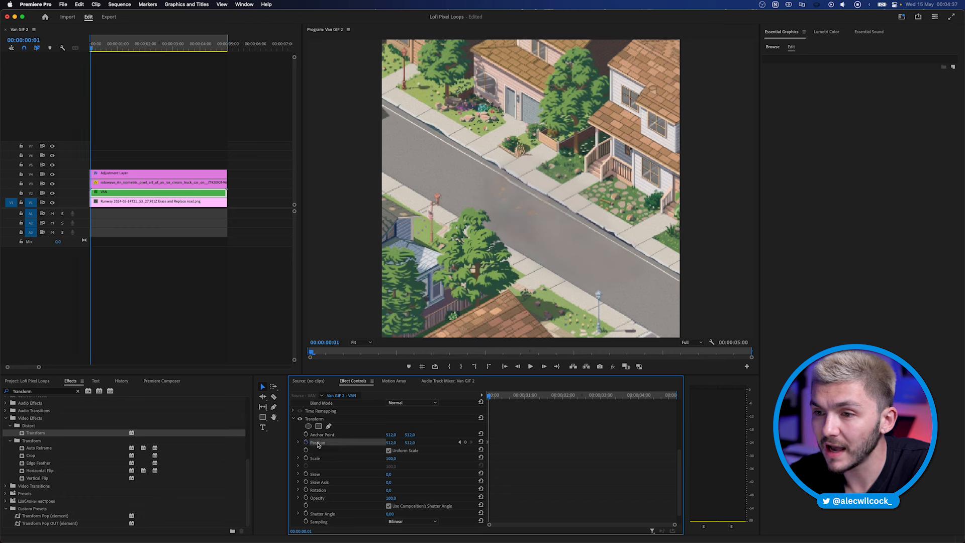
{"action": "left_click", "coordinate": [411, 443]}
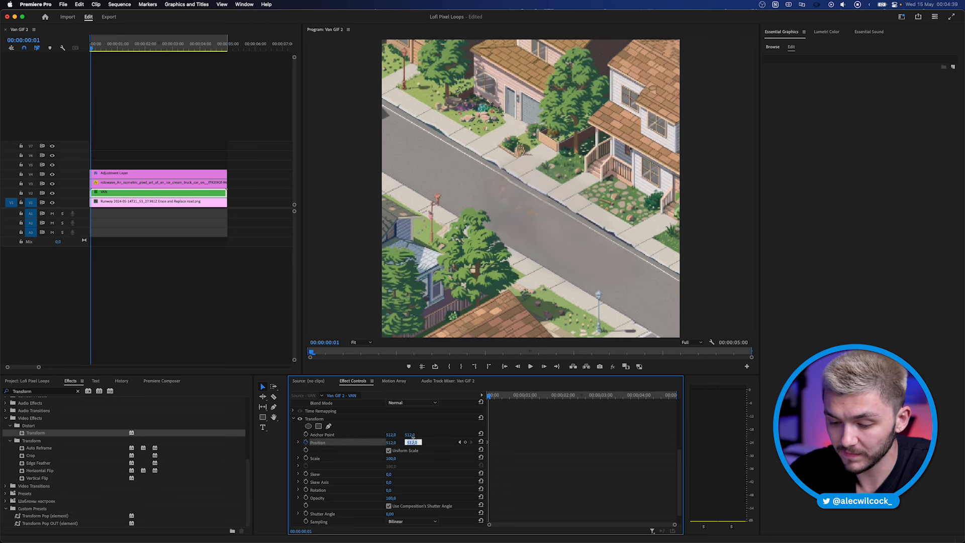
{"action": "type", "text": "513"}
{"action": "key", "text": "Return"}
Step: Alternate the Transform effect's vertical Position frame by frame, with 512 at 00:00:00:02 and 513 at 00:00:00:03
{"action": "key", "text": "Right"}
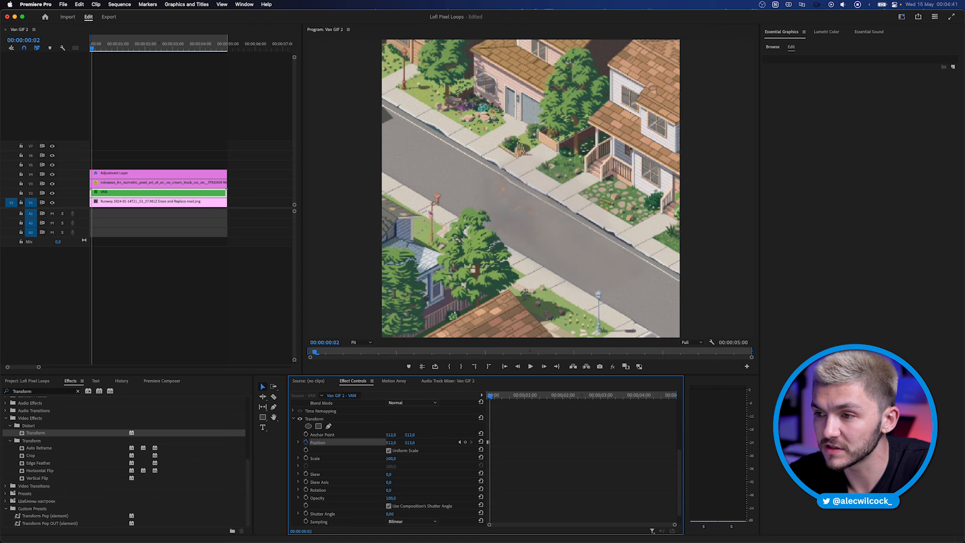
{"action": "left_click", "coordinate": [412, 442]}
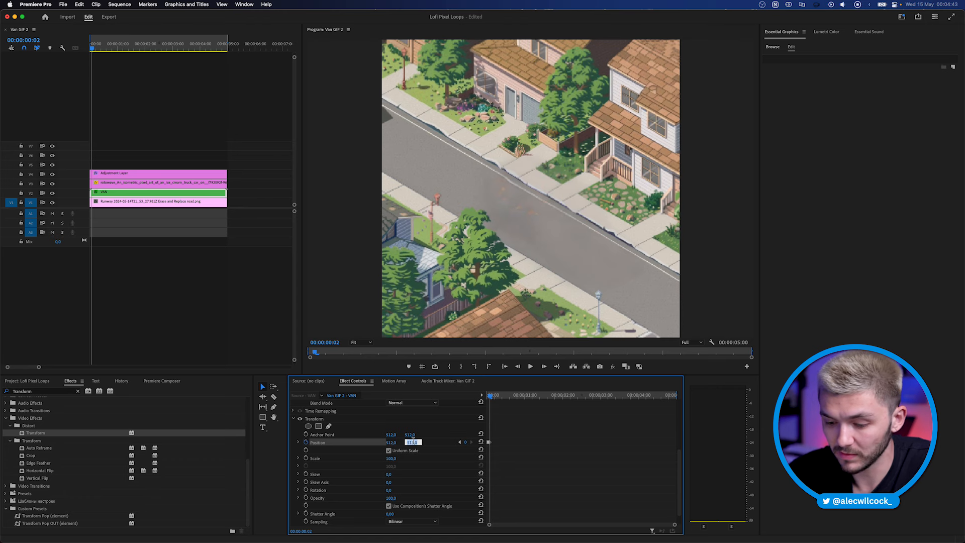
{"action": "key", "text": "Return"}
{"action": "key", "text": "Right"}
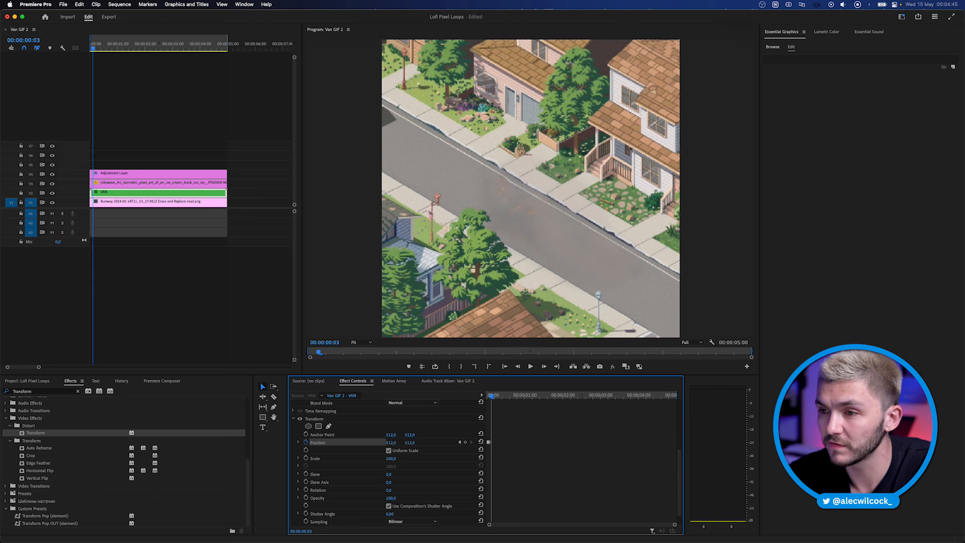
{"action": "left_click", "coordinate": [413, 441]}
{"action": "type", "text": "513"}
{"action": "key", "text": "Return"}
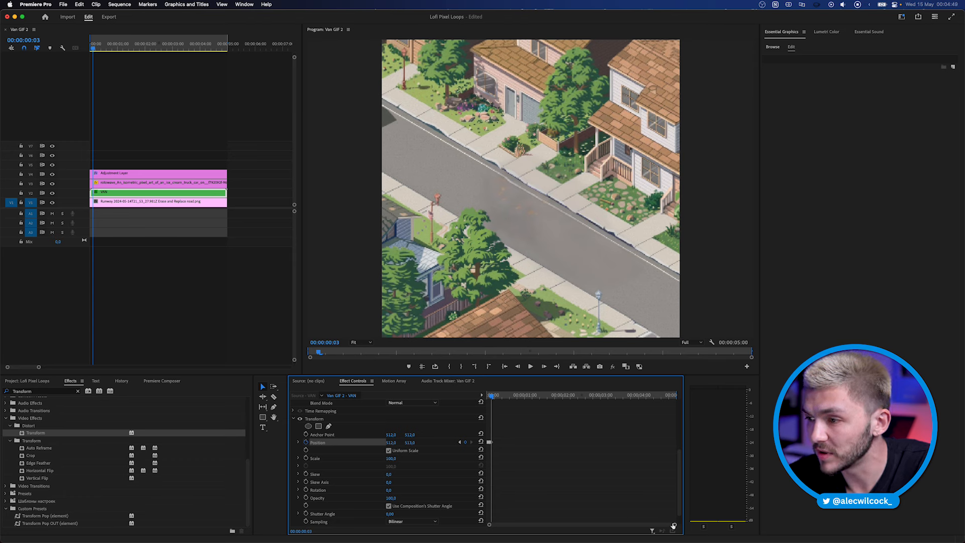
Step: Copy the Transform Position shake keyframes repeatedly along the VAN nest until they cover its full length
{"action": "left_click_drag", "start_coordinate": [674, 525], "coordinate": [553, 524]}
{"action": "left_click_drag", "start_coordinate": [551, 431], "coordinate": [586, 442]}
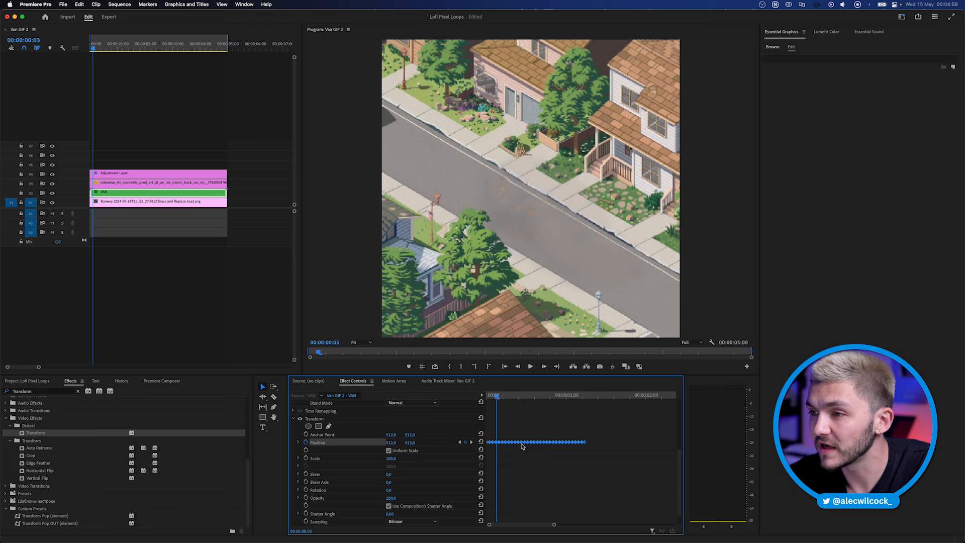
{"action": "left_click_drag", "start_coordinate": [617, 442], "coordinate": [632, 443]}
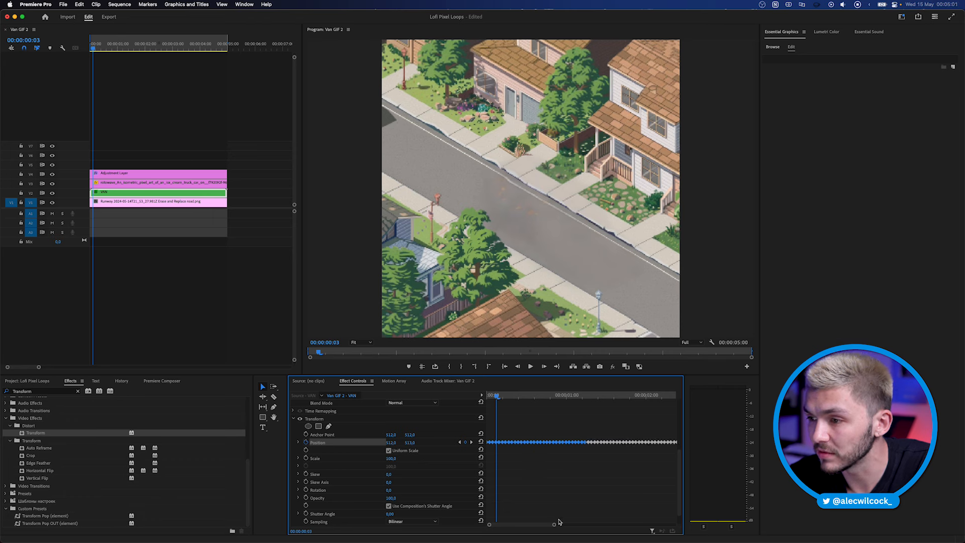
{"action": "left_click_drag", "start_coordinate": [556, 525], "coordinate": [674, 526]}
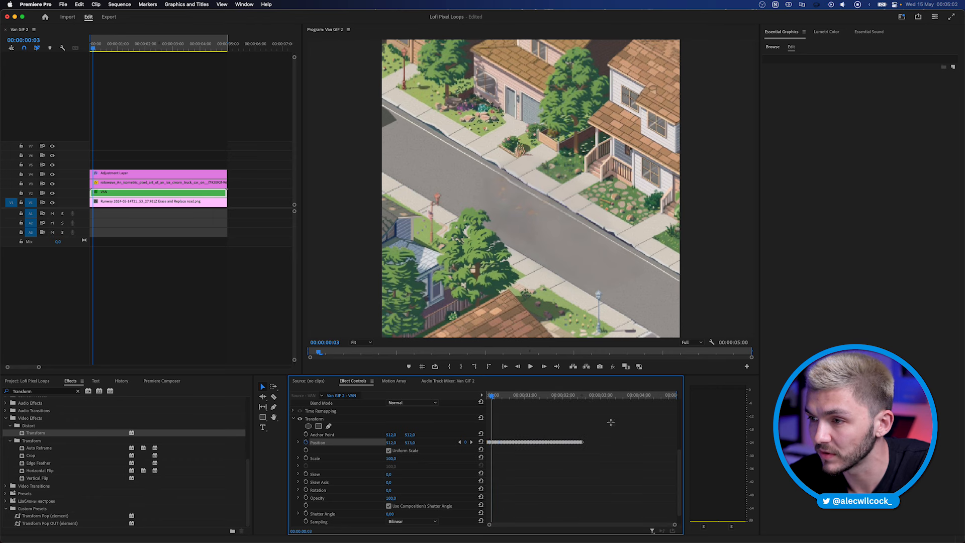
{"action": "left_click_drag", "start_coordinate": [513, 447], "coordinate": [608, 437]}
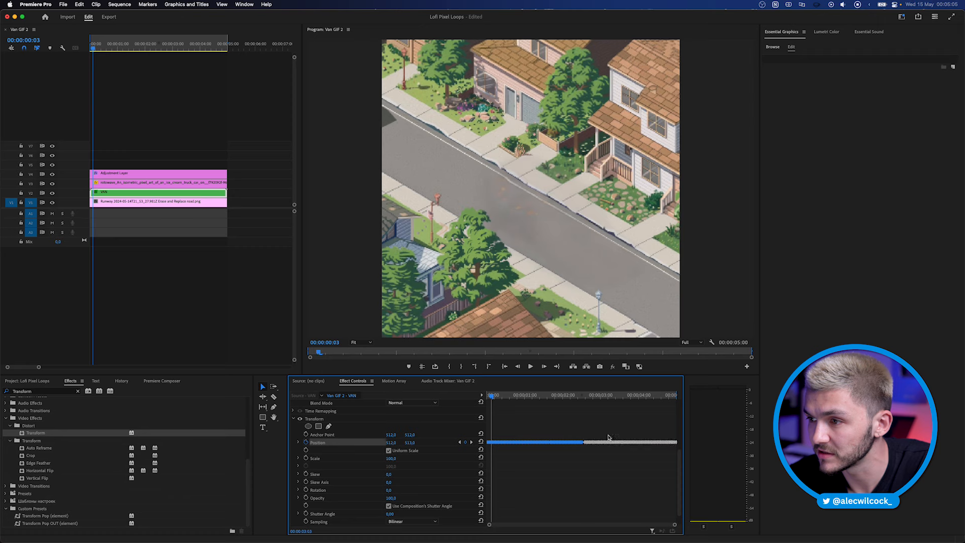
Step: Play the sequence from its first frame to review the truck's shake
{"action": "key", "text": "Home"}
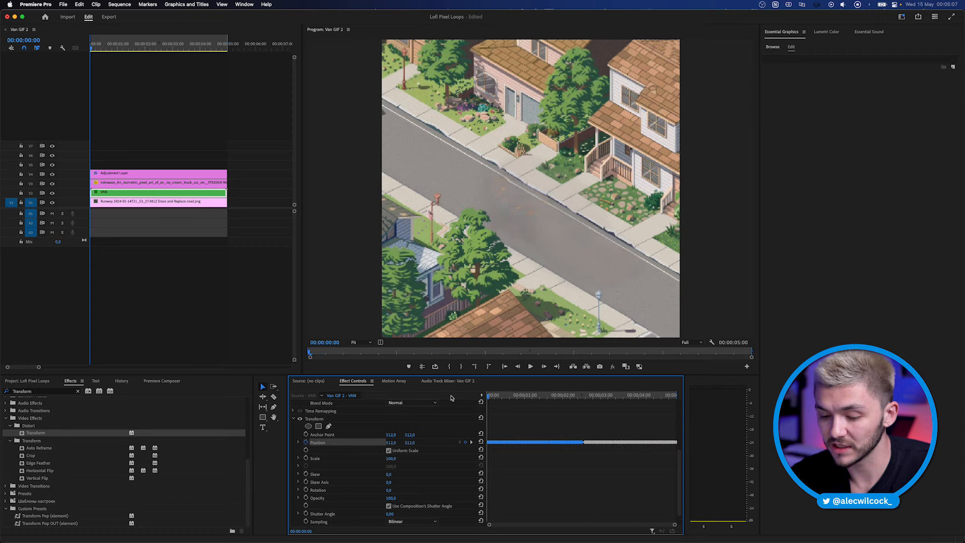
{"action": "key", "text": "space"}
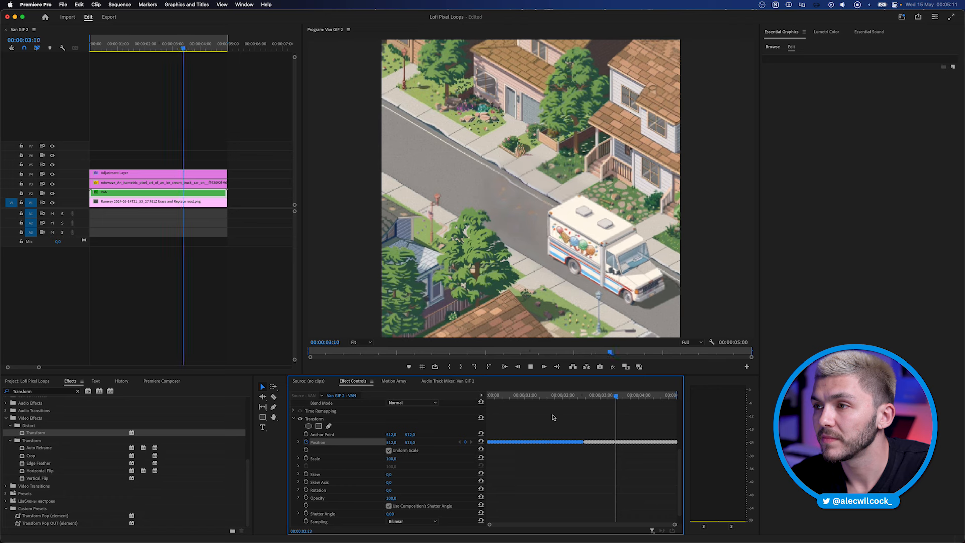
{"action": "key", "text": "space"}
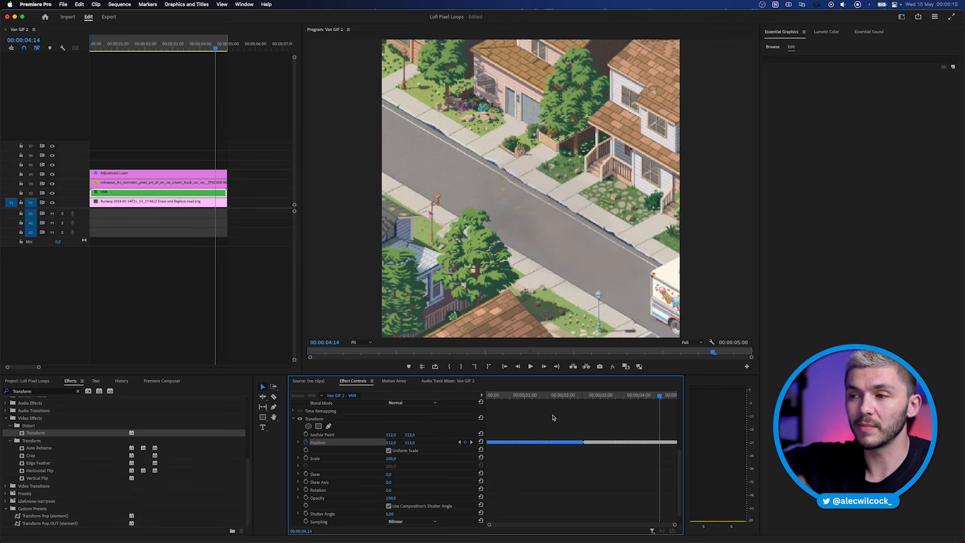
Step: Try duplicating the VAN nest's 00:00:01:22 Motion Position keyframe at about 00:00:02:15 to make the truck pause, and preview the stop
{"action": "left_click", "coordinate": [559, 397]}
{"action": "scroll", "coordinate": [548, 420], "scroll_direction": "up", "scroll_amount": 4}
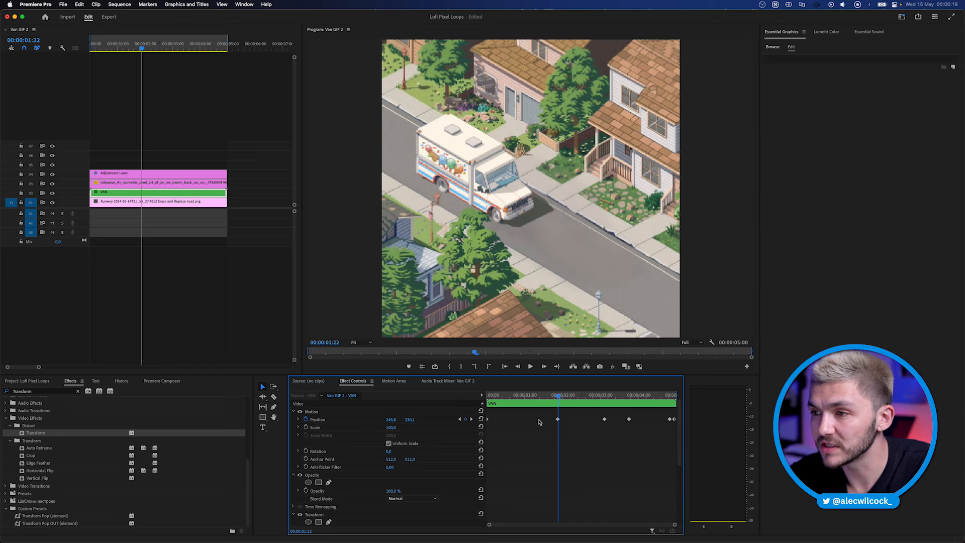
{"action": "left_click_drag", "start_coordinate": [558, 420], "coordinate": [585, 419]}
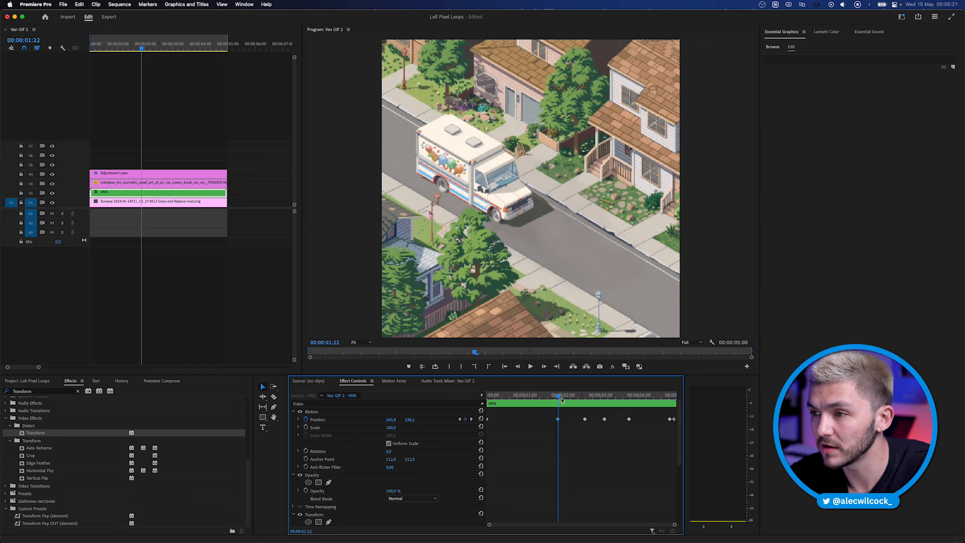
{"action": "left_click", "coordinate": [503, 397]}
{"action": "key", "text": "space"}
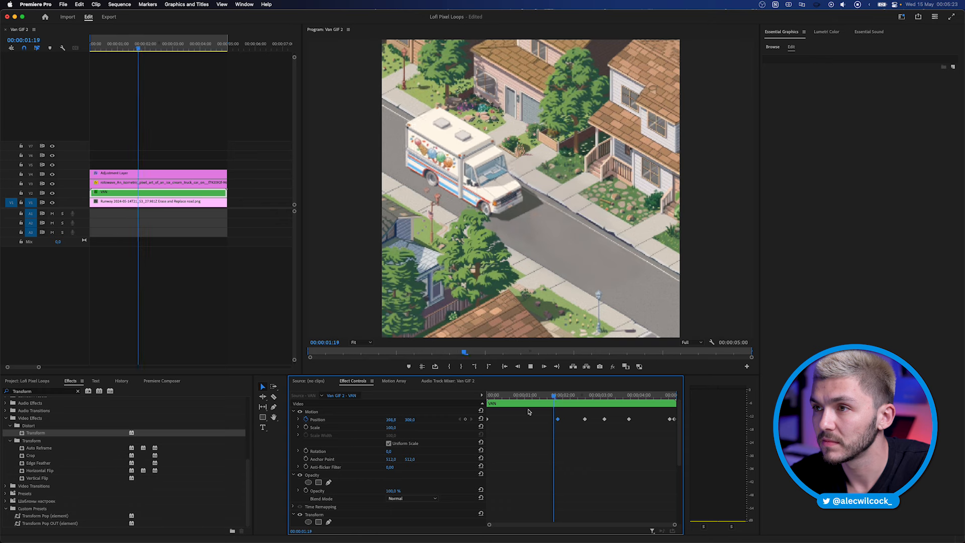
{"action": "key", "text": "space"}
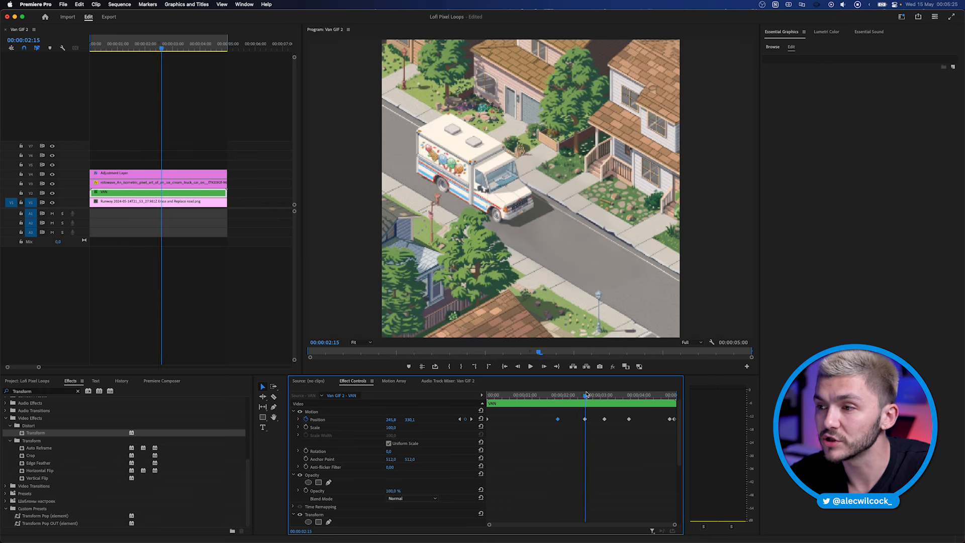
{"action": "left_click", "coordinate": [545, 395]}
{"action": "key", "text": "space"}
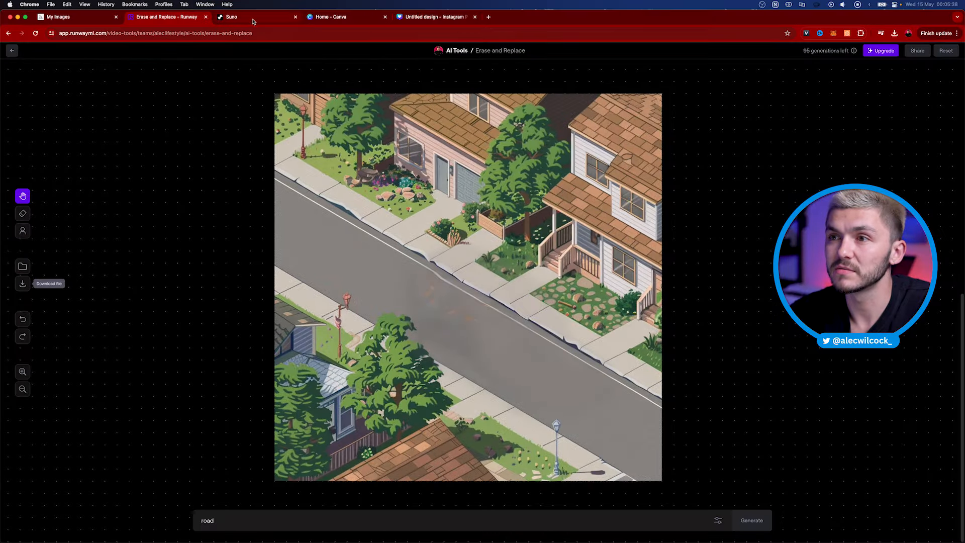
Step: Switch to Suno and review the song description "lofi spring", dismissing the spelling suggestion
{"action": "left_click", "coordinate": [254, 19]}
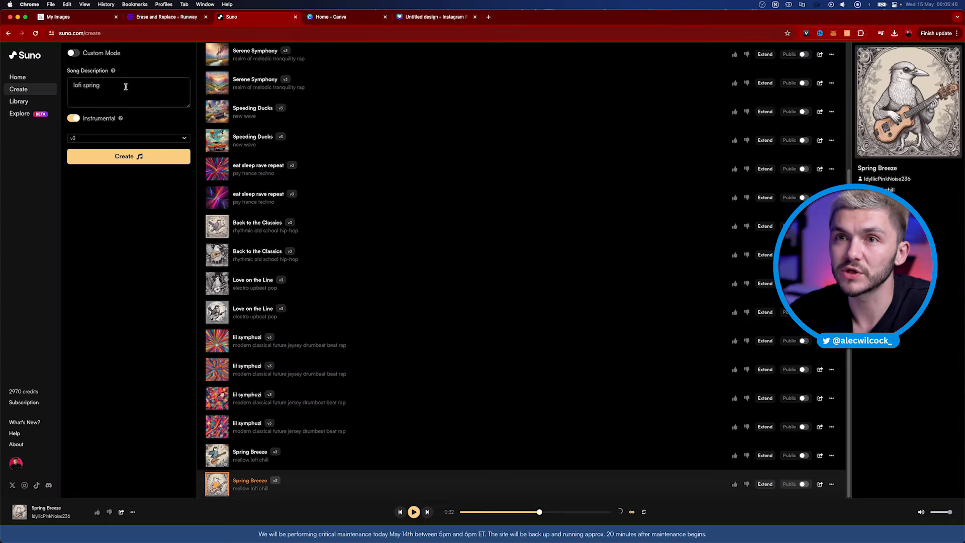
{"action": "left_click_drag", "start_coordinate": [125, 88], "coordinate": [49, 89]}
{"action": "right_click", "coordinate": [80, 85]}
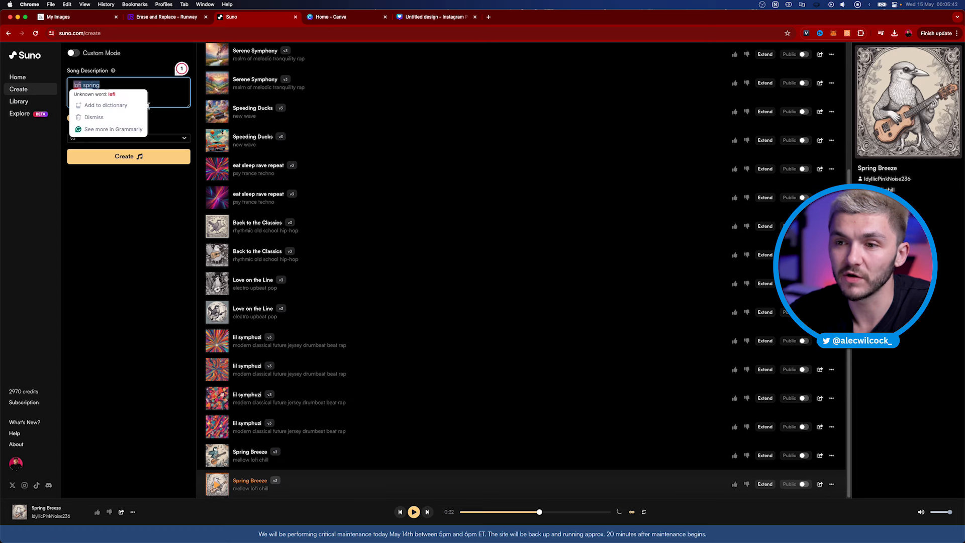
{"action": "left_click", "coordinate": [88, 118]}
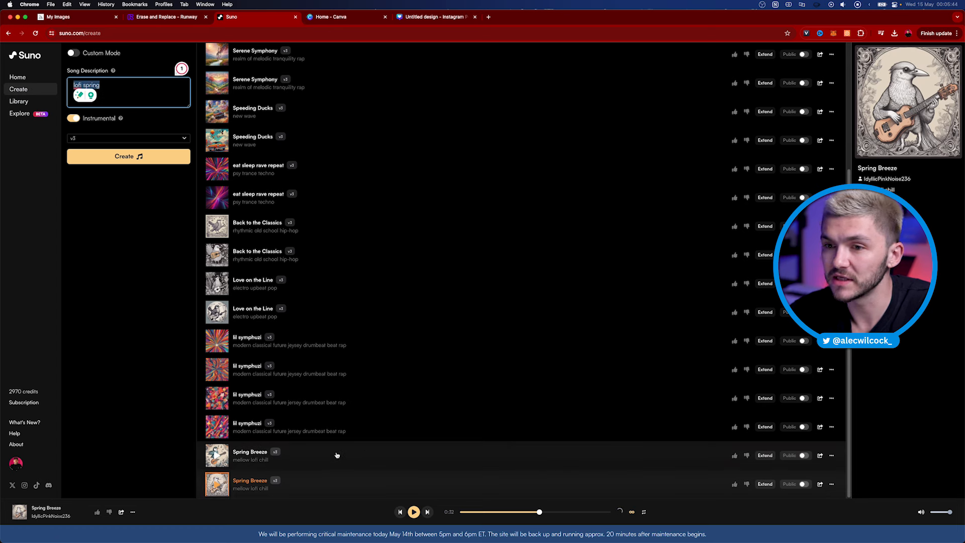
Step: Preview the upper Spring Breeze track and download it as audio
{"action": "left_click", "coordinate": [219, 456]}
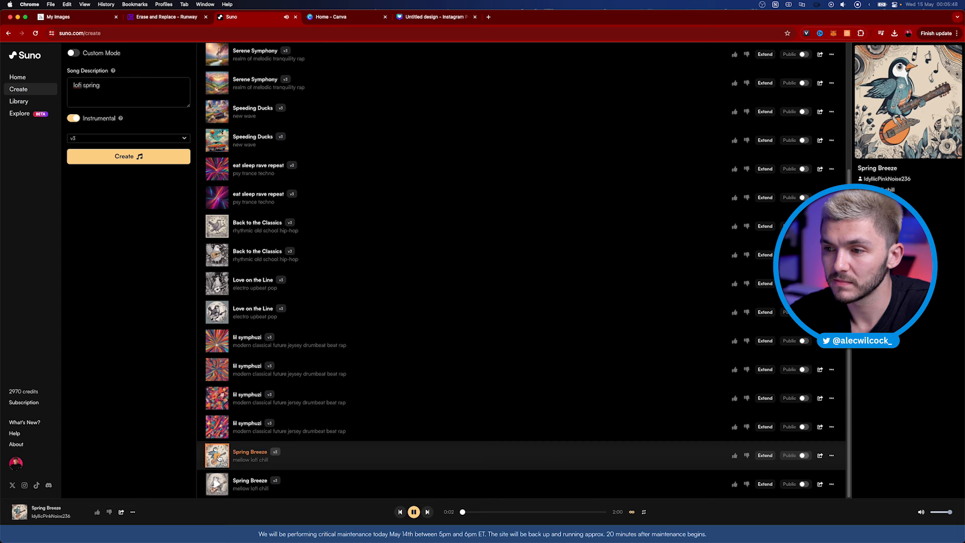
{"action": "left_click", "coordinate": [218, 459]}
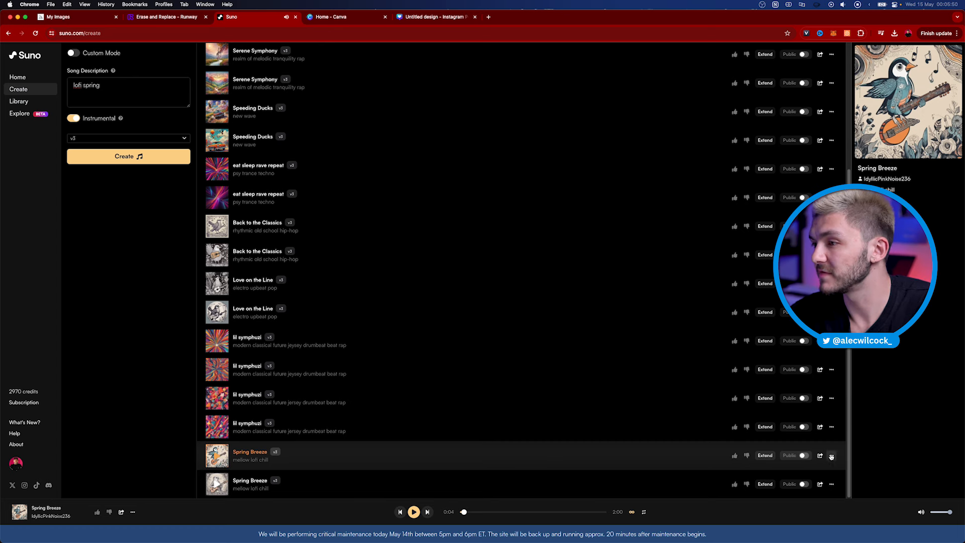
{"action": "left_click", "coordinate": [831, 456]}
{"action": "mouse_move", "coordinate": [876, 406]}
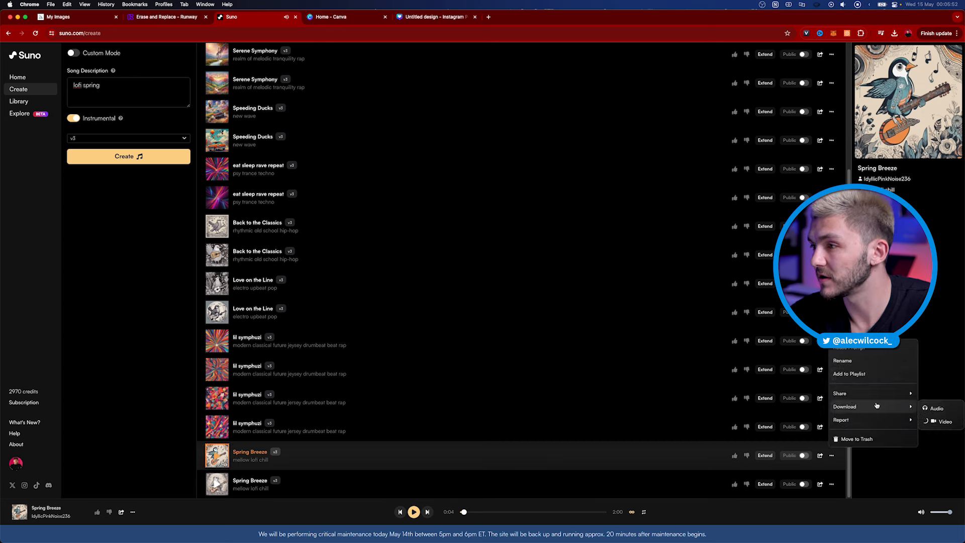
{"action": "left_click", "coordinate": [935, 408]}
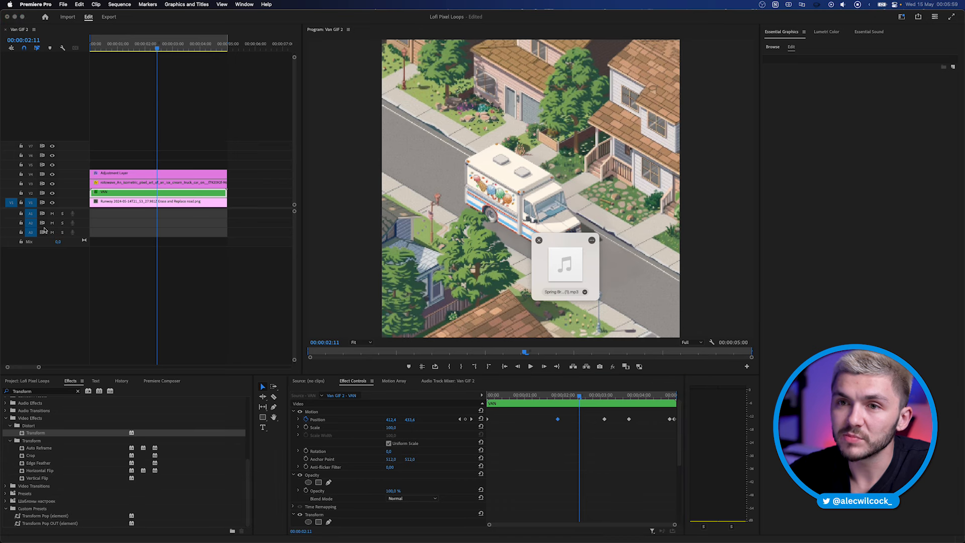
Step: Place the Spring Breeze mp3 at the start of track A1 in Premiere Pro and duplicate the four video layers into four back-to-back loops
{"action": "left_click_drag", "start_coordinate": [564, 268], "coordinate": [95, 213]}
{"action": "key", "text": "minus"}
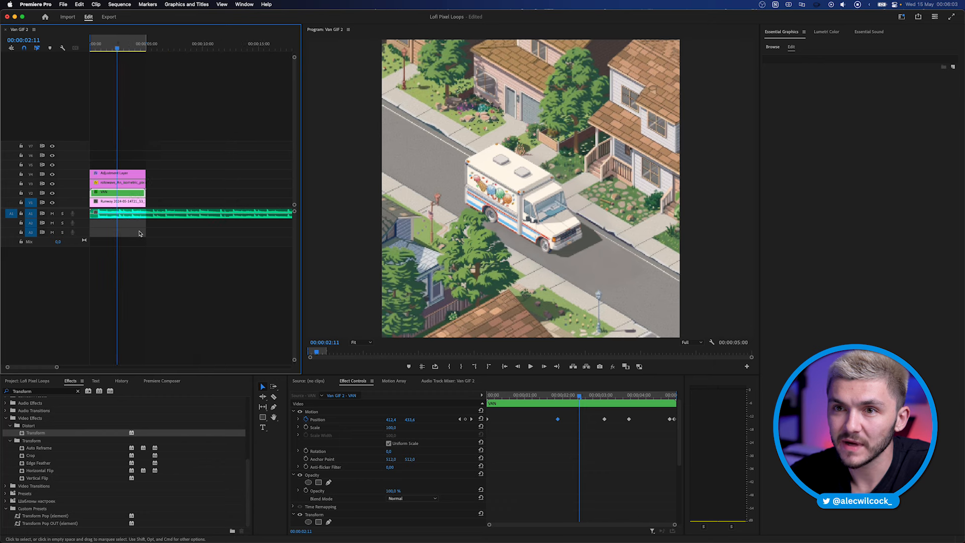
{"action": "left_click", "coordinate": [140, 233]}
{"action": "left_click_drag", "start_coordinate": [156, 143], "coordinate": [167, 203]}
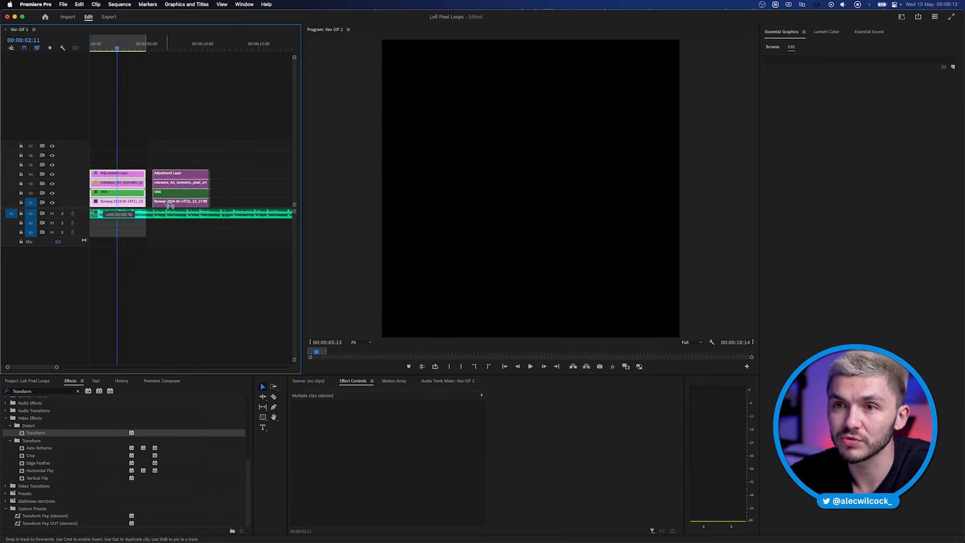
{"action": "left_click_drag", "start_coordinate": [177, 158], "coordinate": [245, 201]}
{"action": "key", "text": "minus"}
{"action": "left_click_drag", "start_coordinate": [185, 202], "coordinate": [183, 202]}
Step: Play the extended loop with its music and check it full screen
{"action": "key", "text": "space"}
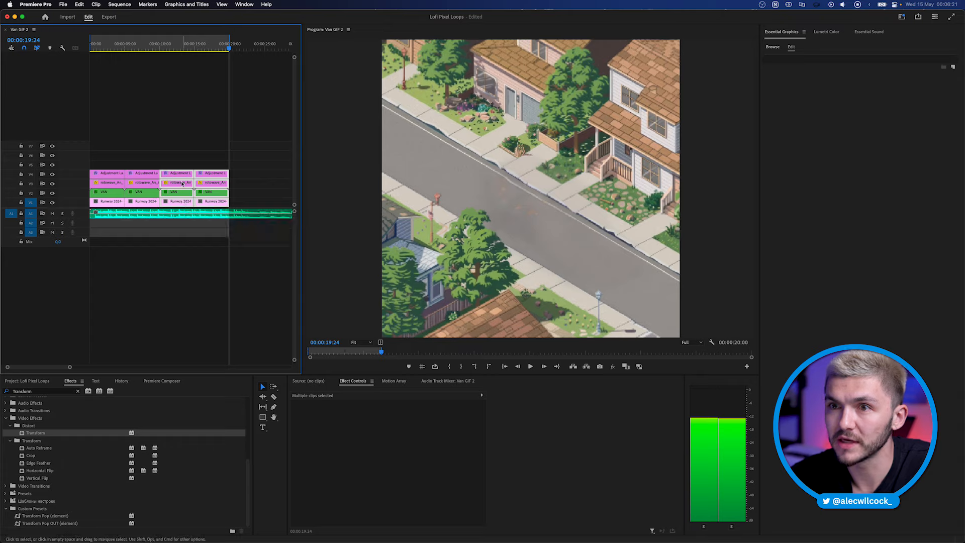
{"action": "key", "text": "ctrl+shift+f"}
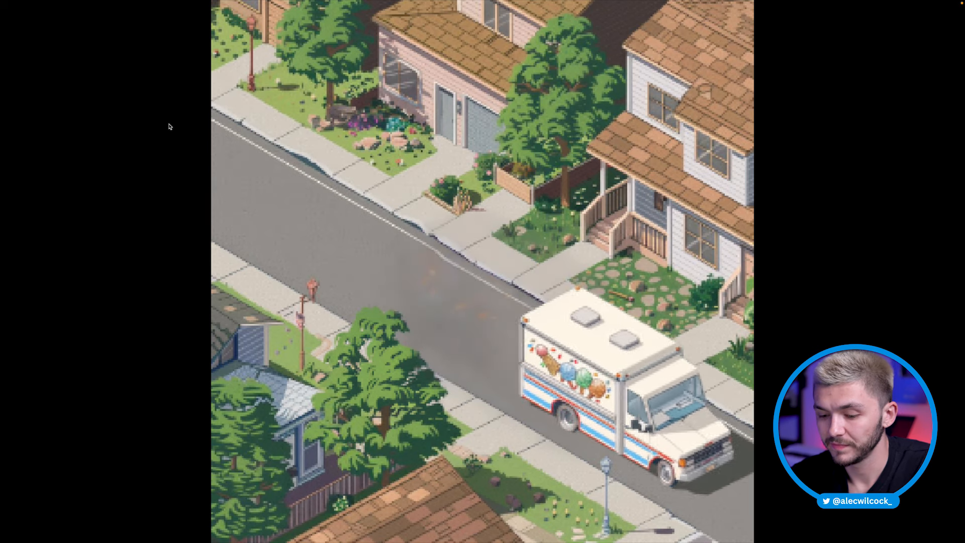
{"action": "key", "text": "Escape"}
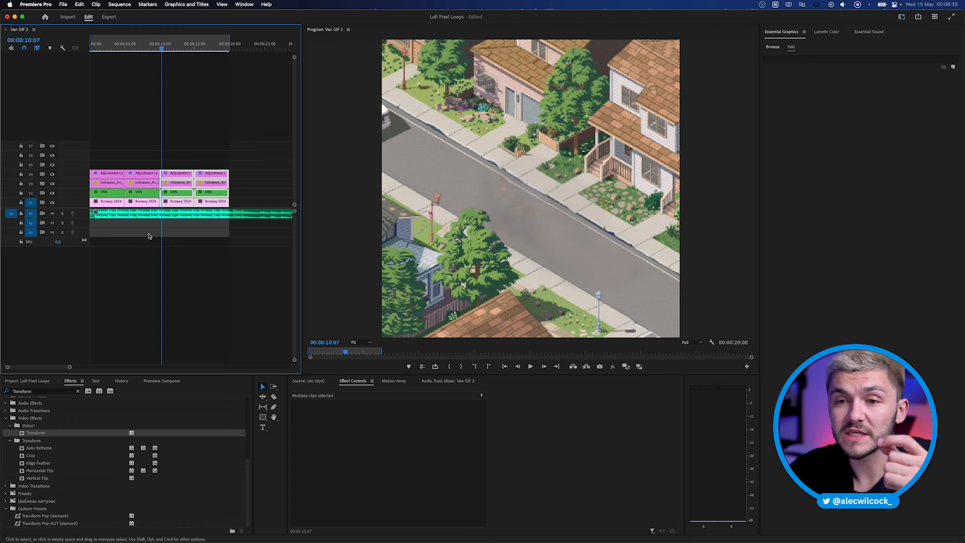
Step: Open the Van GIF sequence from the Van bin and review the white van's drive up to 00:00:03:00
{"action": "left_click", "coordinate": [33, 381]}
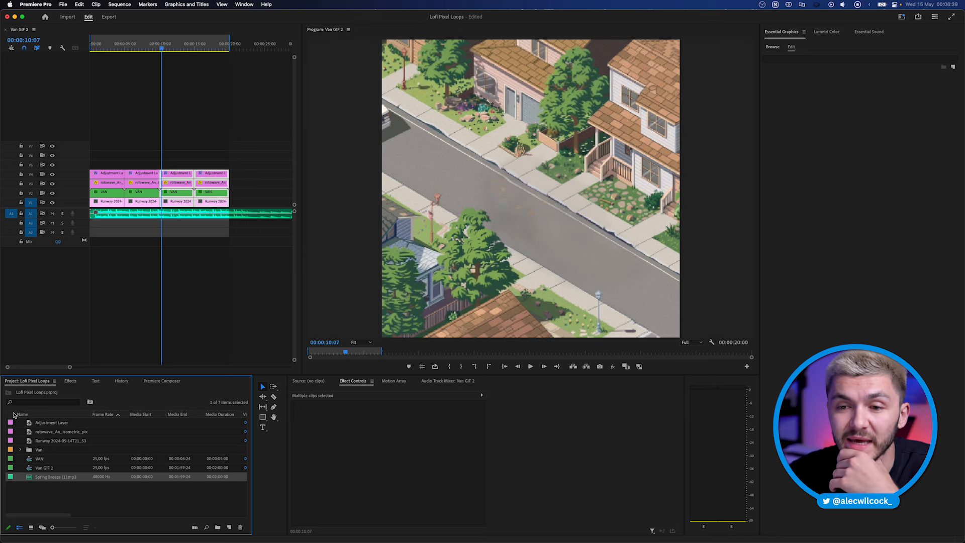
{"action": "left_click", "coordinate": [21, 449]}
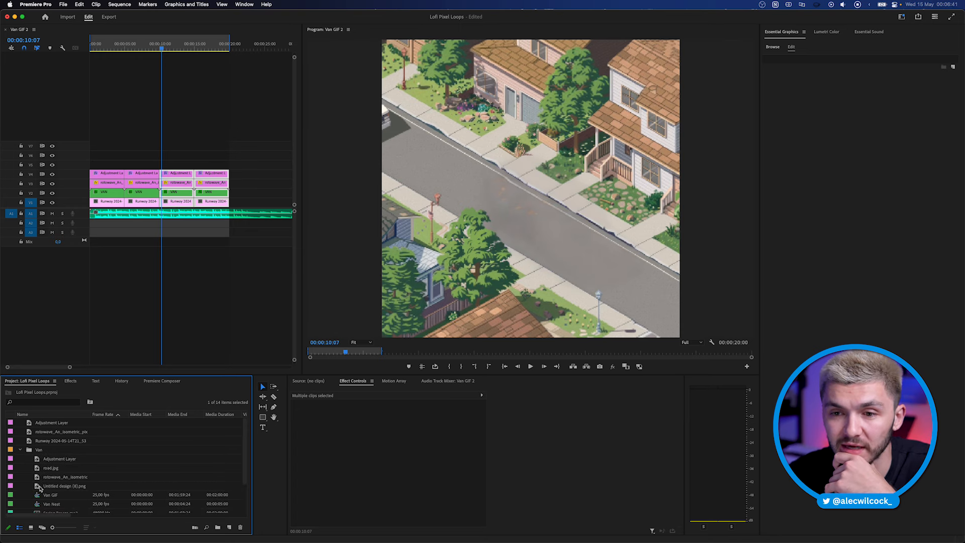
{"action": "double_click", "coordinate": [37, 497]}
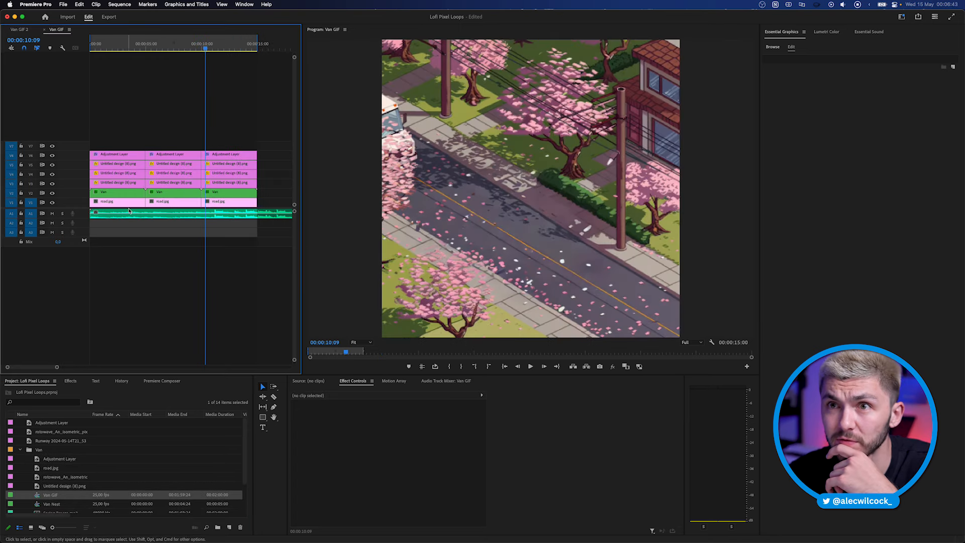
{"action": "key", "text": "space"}
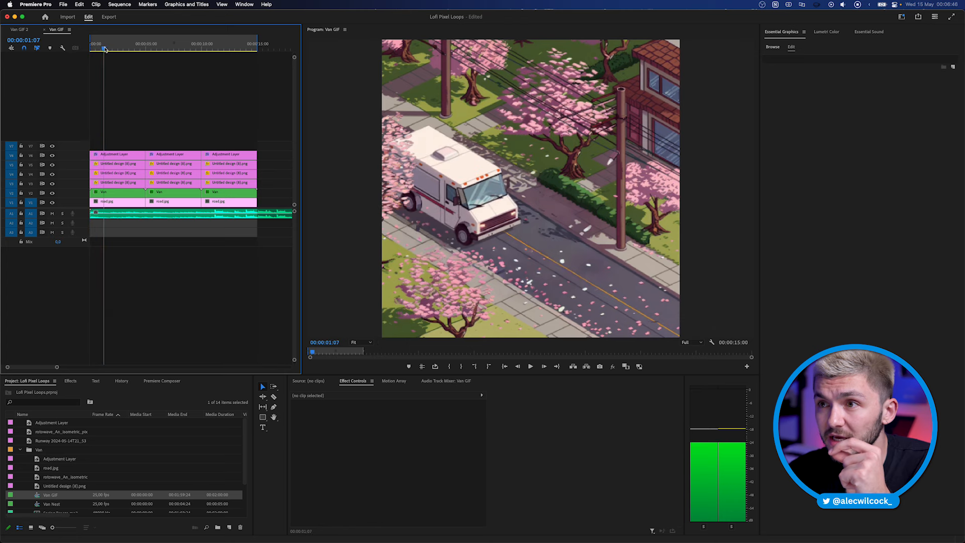
{"action": "key", "text": "space"}
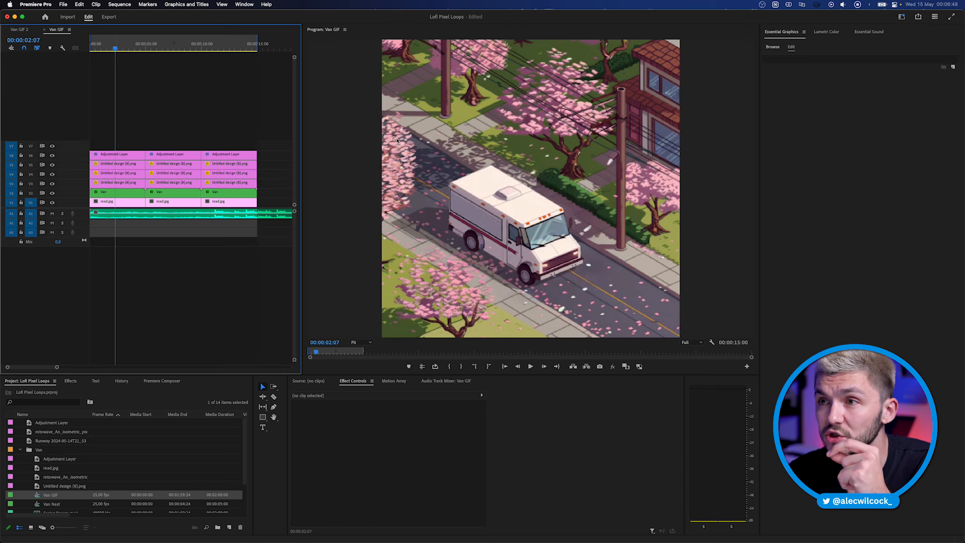
{"action": "mouse_move", "coordinate": [132, 45]}
{"action": "left_mouse_down"}
{"action": "mouse_move", "coordinate": [97, 46]}
{"action": "mouse_move", "coordinate": [125, 49]}
{"action": "left_mouse_up"}
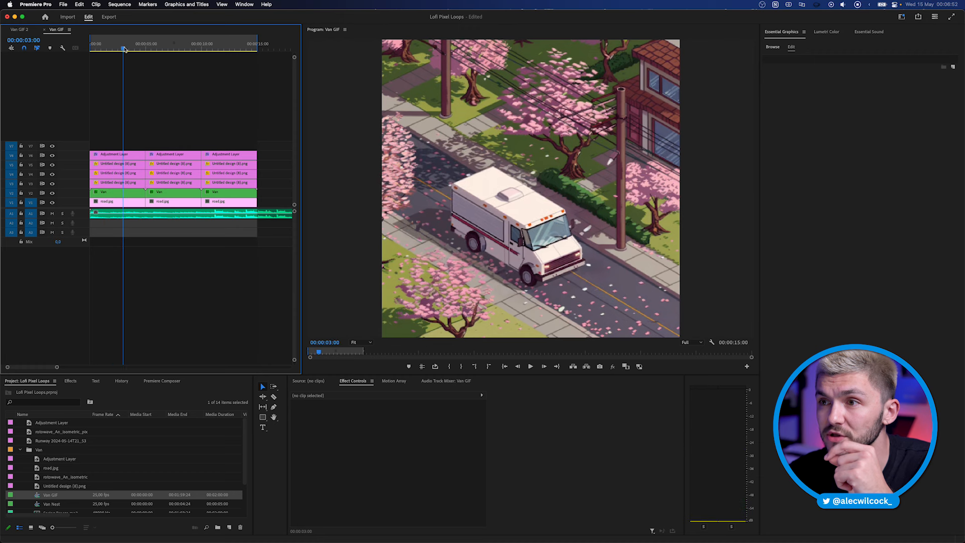
Step: Disable the three Untitled design (8).png overlay clips in the first loop of Van GIF
{"action": "left_click", "coordinate": [128, 184]}
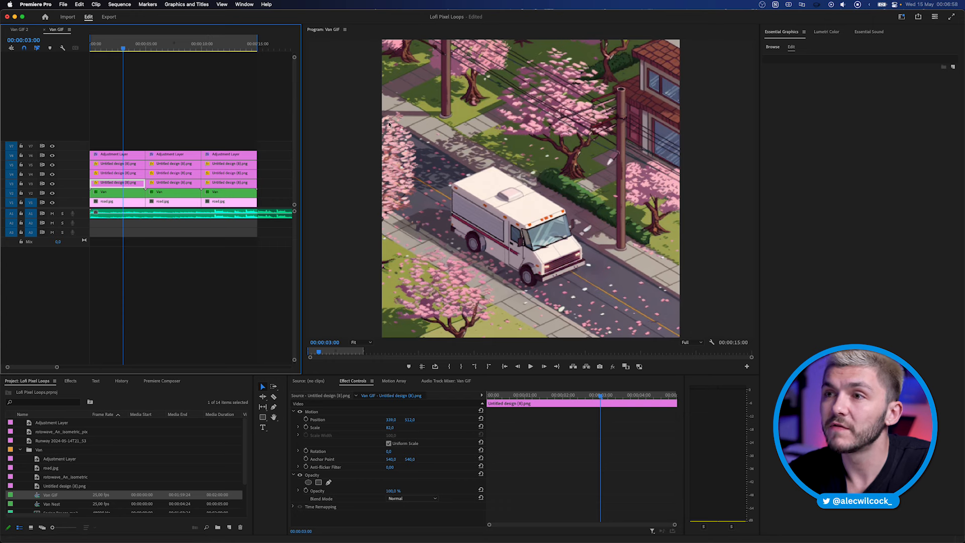
{"action": "left_click", "coordinate": [123, 165]}
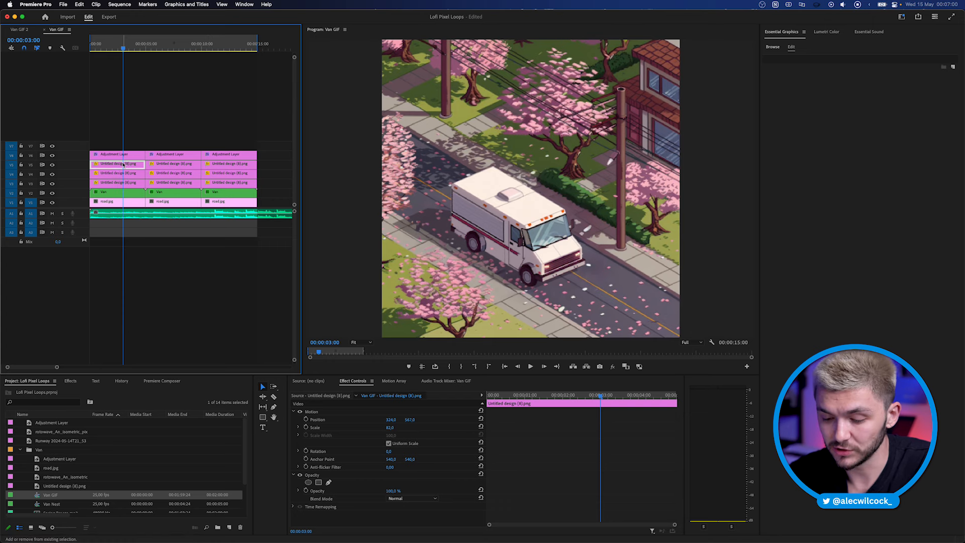
{"action": "key", "text": "shift+e"}
{"action": "left_click", "coordinate": [124, 174]}
{"action": "key", "text": "shift+e"}
{"action": "left_click", "coordinate": [125, 184]}
{"action": "key", "text": "shift+e"}
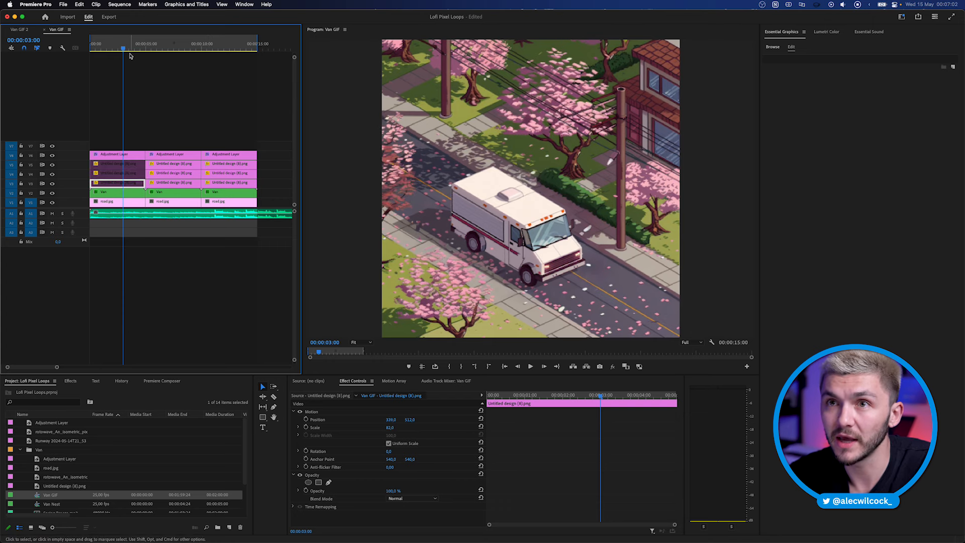
Step: Re-enable the first loop's three Untitled design (8).png overlays and scrub through the van's movement to 00:00:07:03
{"action": "left_click_drag", "start_coordinate": [130, 56], "coordinate": [100, 53]}
{"action": "key", "text": "shift+e"}
{"action": "left_click", "coordinate": [121, 174]}
{"action": "key", "text": "shift+e"}
{"action": "left_click", "coordinate": [122, 165]}
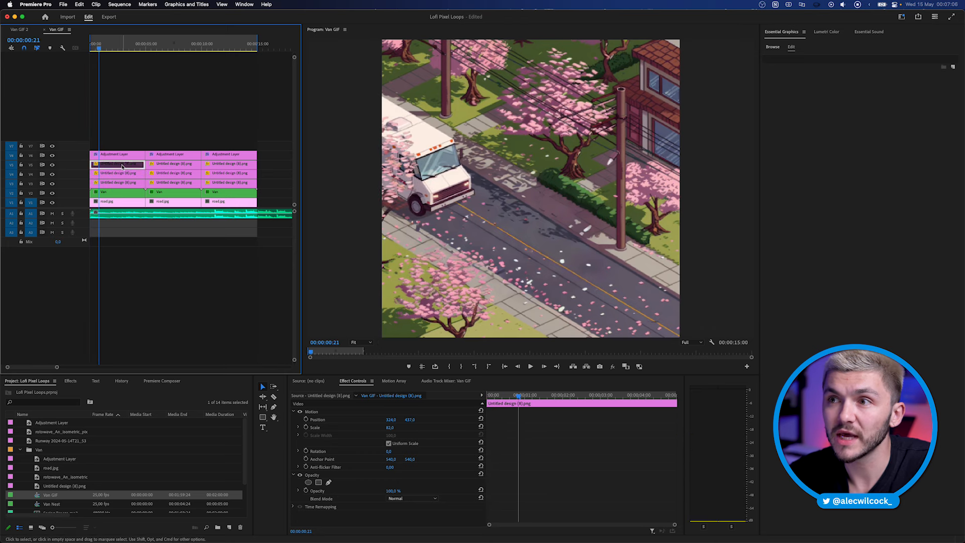
{"action": "key", "text": "shift+e"}
{"action": "mouse_move", "coordinate": [160, 49]}
{"action": "left_mouse_down"}
{"action": "mouse_move", "coordinate": [144, 49]}
{"action": "mouse_move", "coordinate": [170, 49]}
{"action": "left_mouse_up"}
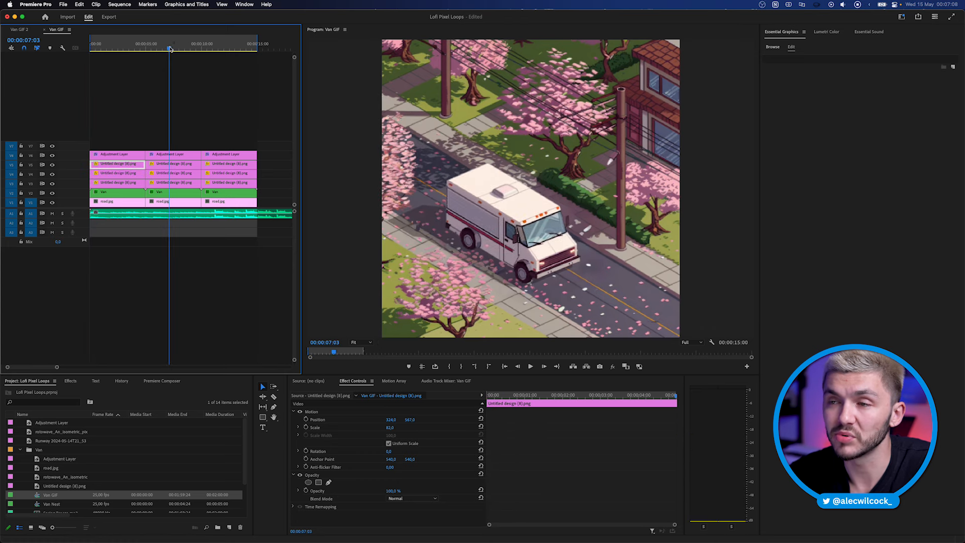
Step: Disable all three Untitled design (8).png overlays in the first loop and view the van without them at 00:00:03:07
{"action": "key", "text": "shift+e"}
{"action": "left_click", "coordinate": [122, 174]}
{"action": "key", "text": "shift+e"}
{"action": "left_click", "coordinate": [123, 183]}
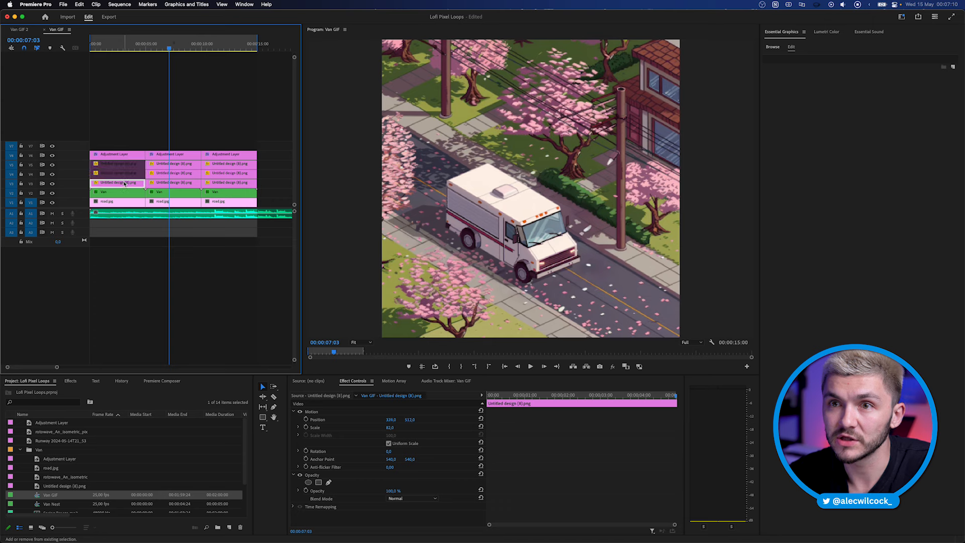
{"action": "key", "text": "shift+e"}
{"action": "left_click", "coordinate": [121, 155]}
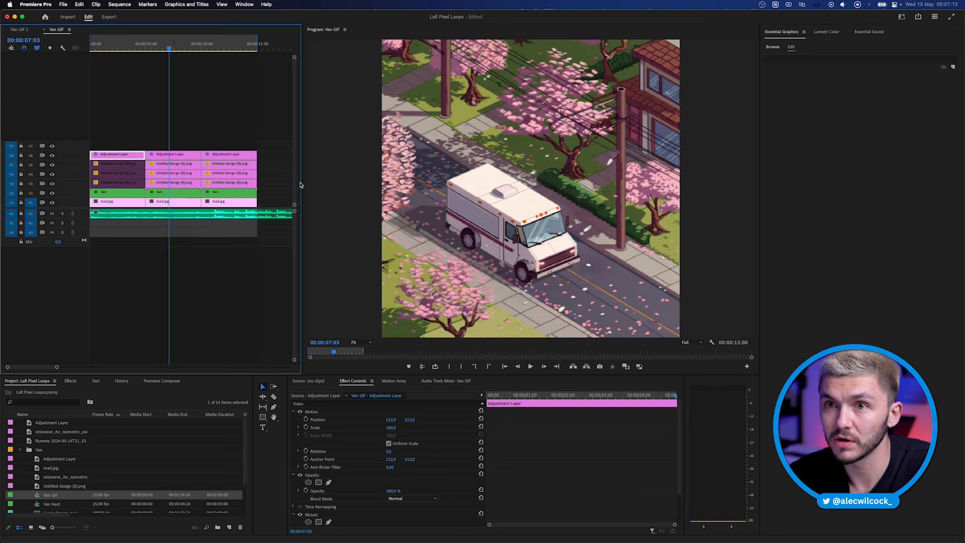
{"action": "left_click", "coordinate": [127, 47]}
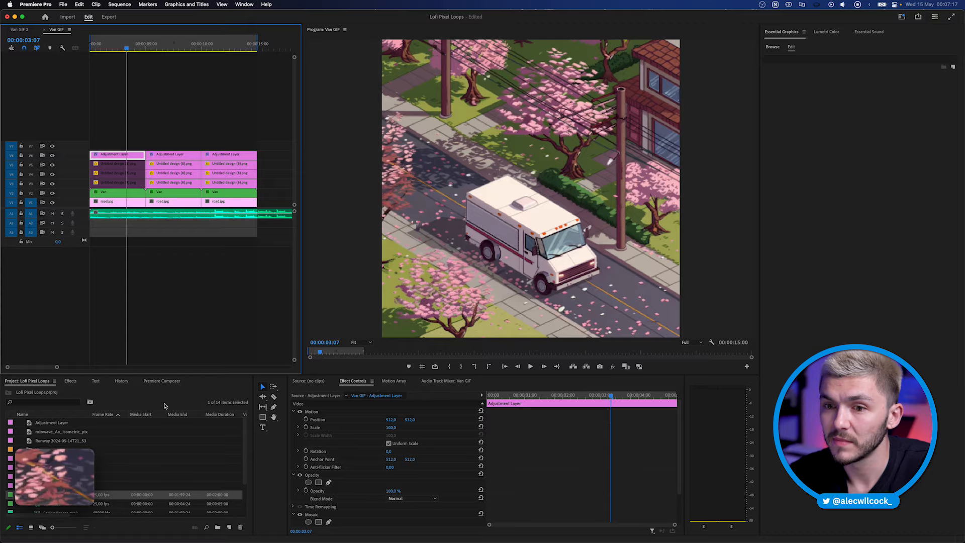
Step: Switch to Chrome with the captured petal screenshot and open the untitled Instagram Post design in Canva
{"action": "left_click", "coordinate": [59, 470]}
{"action": "key", "text": "ctrl+Up"}
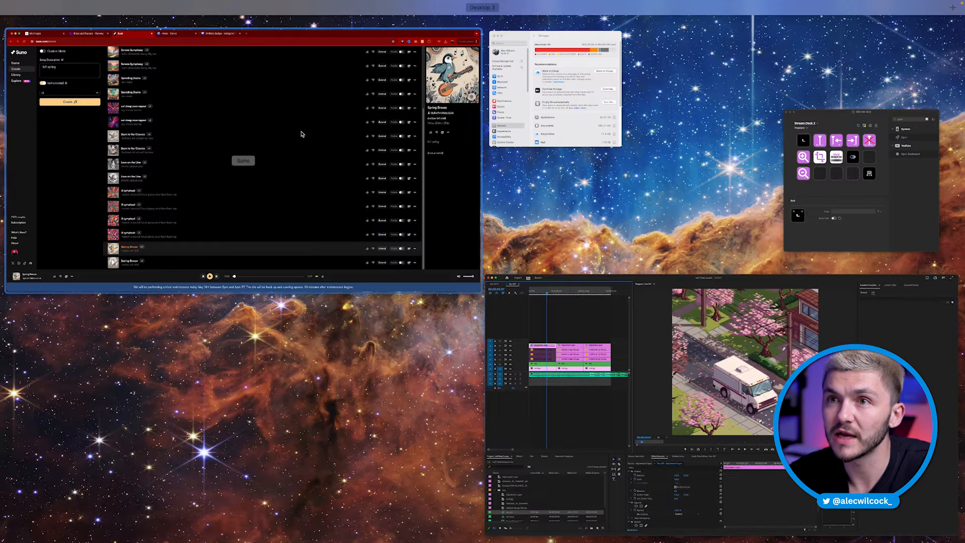
{"action": "left_click", "coordinate": [300, 133]}
{"action": "left_click", "coordinate": [320, 18]}
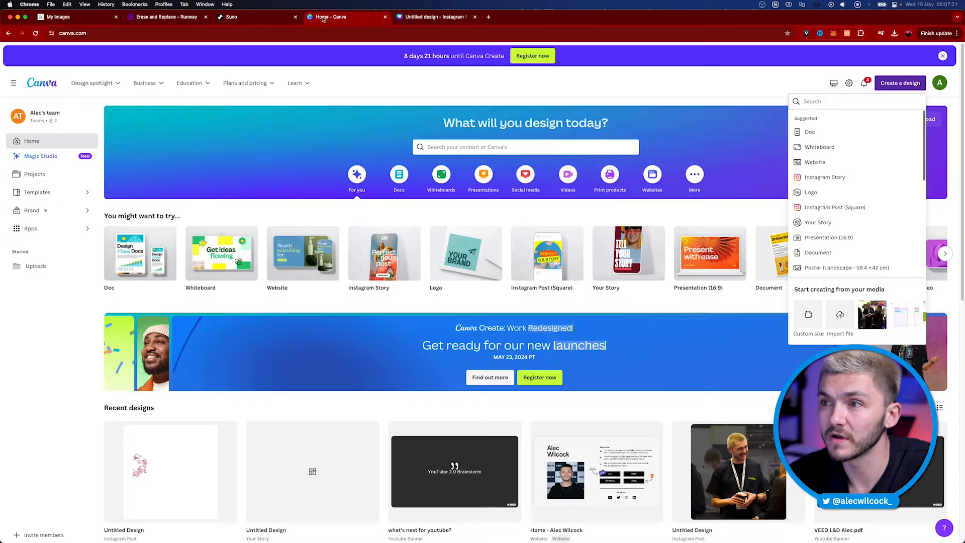
{"action": "left_click", "coordinate": [410, 19]}
Step: Remove the background from the petal screenshot on page 2 of the design with BG Remover
{"action": "left_click", "coordinate": [612, 219]}
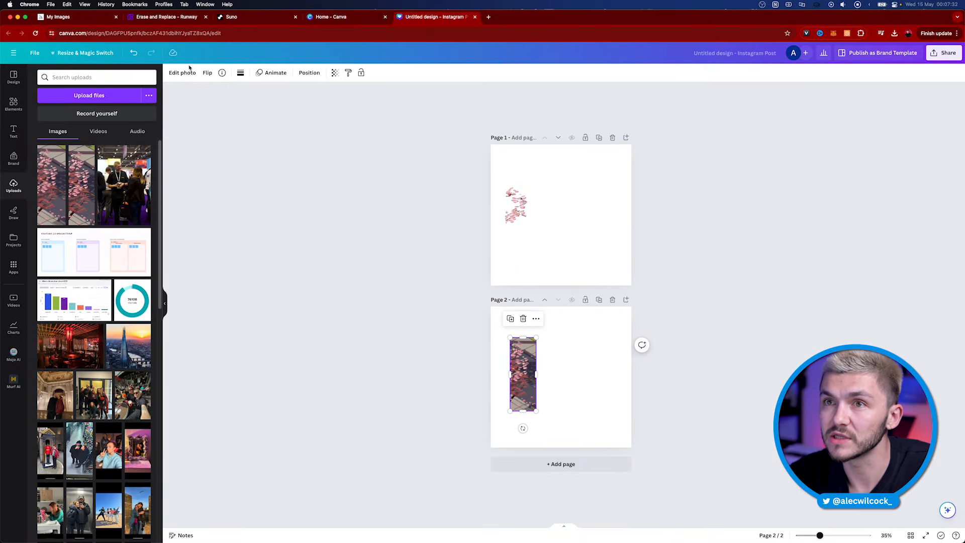
{"action": "left_click", "coordinate": [182, 73]}
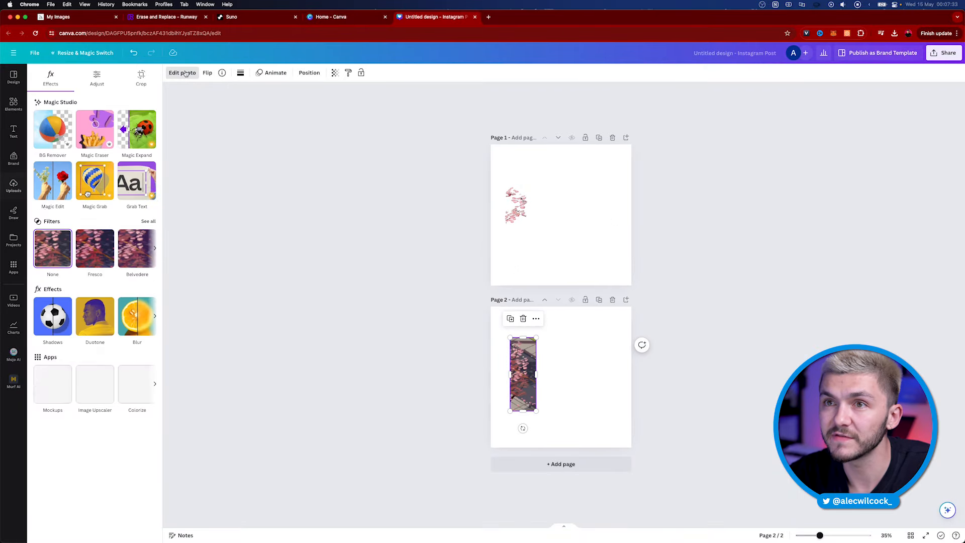
{"action": "left_click", "coordinate": [58, 132]}
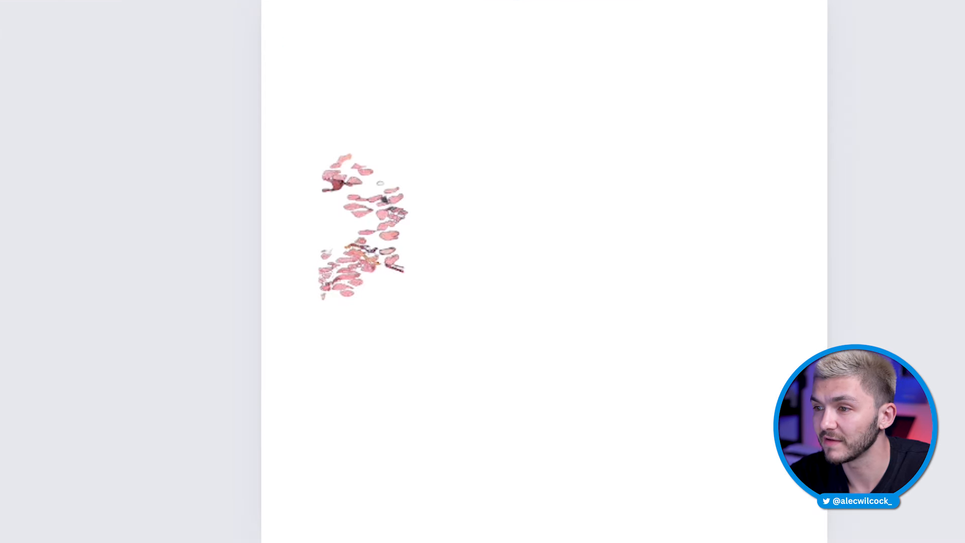